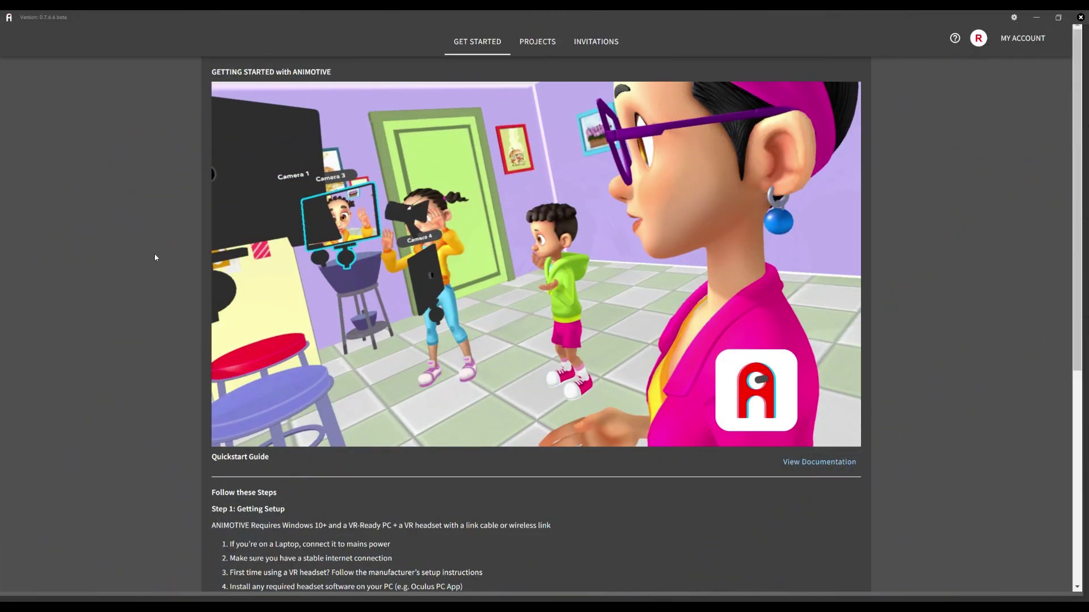
Create a new PRO project named FPS Animation with a blank scene.
{"action": "left_click", "coordinate": [530, 45]}
{"action": "left_click", "coordinate": [609, 79]}
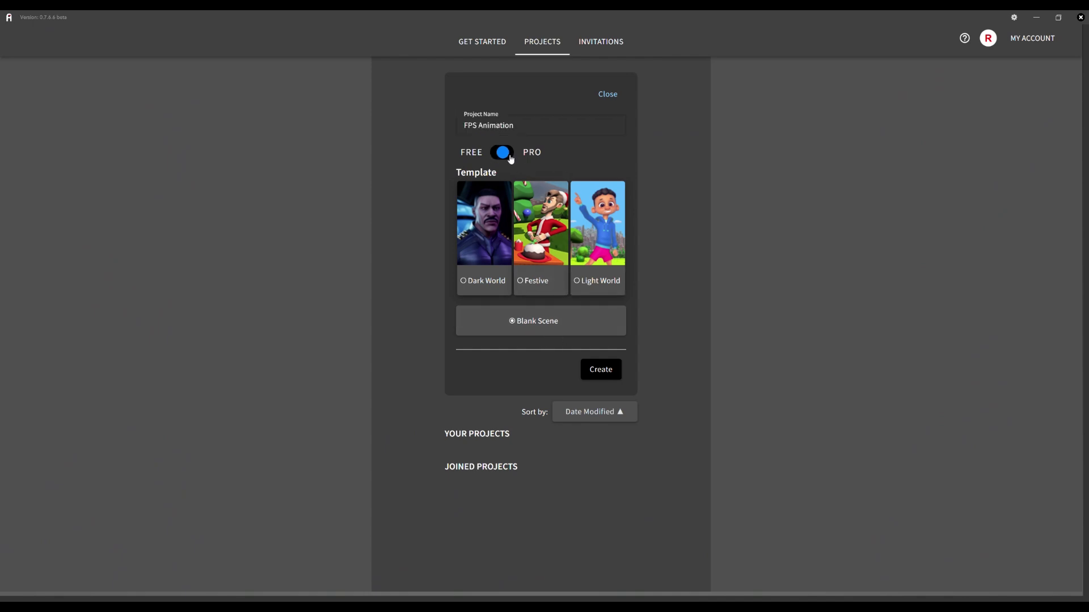
{"action": "left_click", "coordinate": [606, 371]}
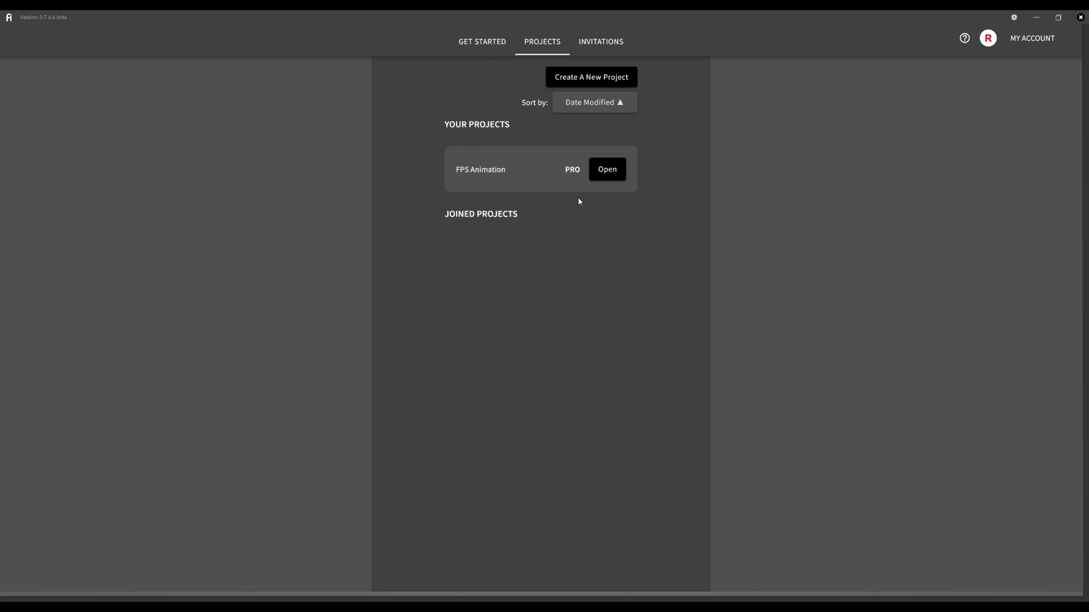
Rename the Ch15nonPBR character to SwatGuy in the FPS Animation project's asset library.
{"action": "left_click", "coordinate": [597, 169]}
{"action": "left_click", "coordinate": [606, 46]}
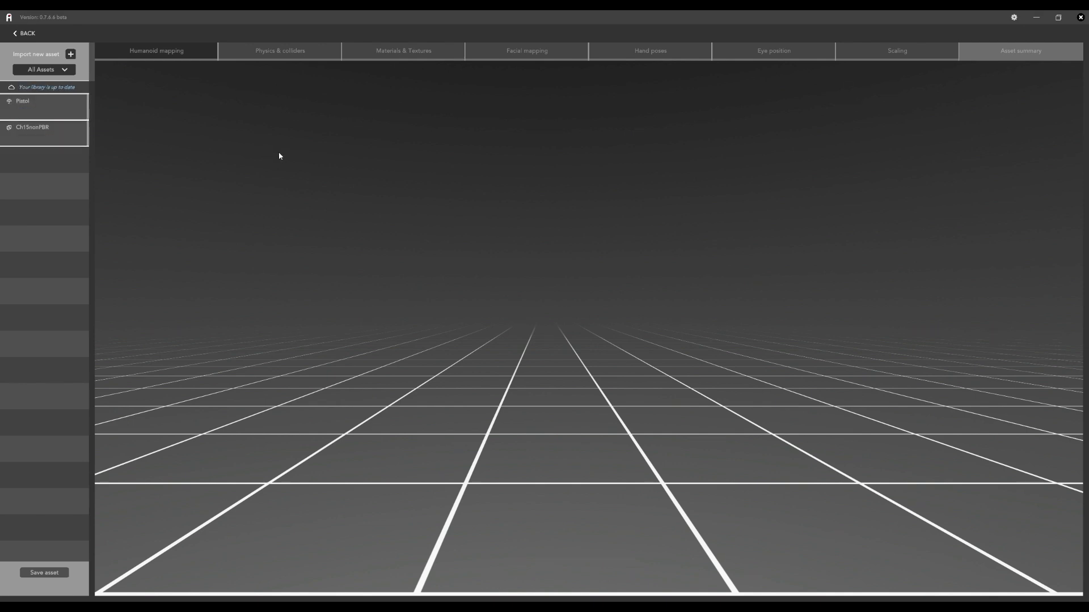
{"action": "left_click", "coordinate": [73, 140]}
{"action": "left_click", "coordinate": [81, 126]}
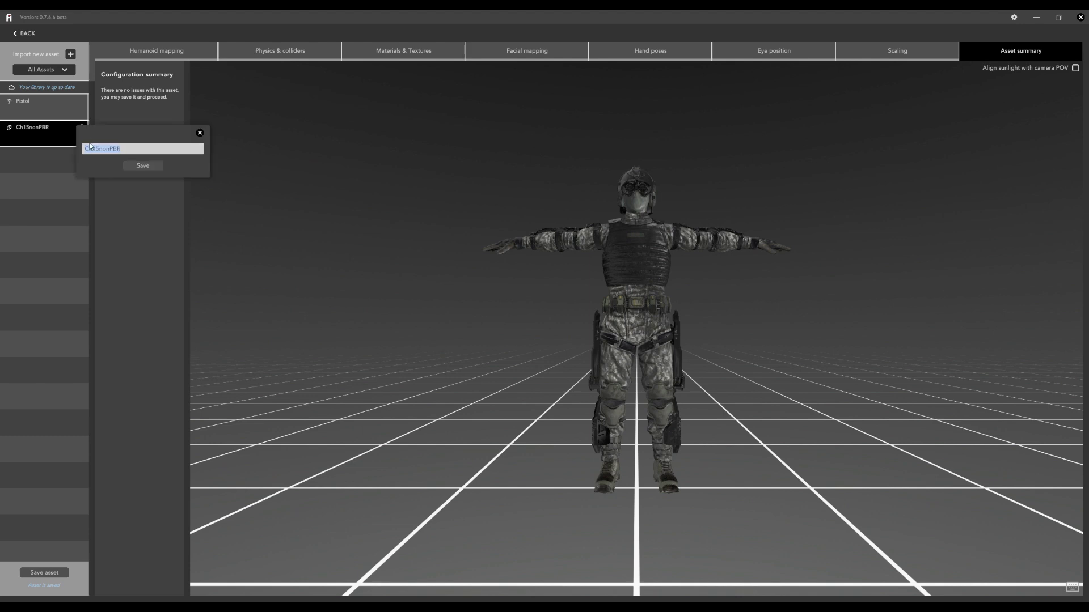
{"action": "type", "text": "SwatGuy"}
{"action": "key", "text": "Return"}
Review SwatGuy's scaling and move its eye position forward to the front of the goggles.
{"action": "left_click", "coordinate": [910, 54]}
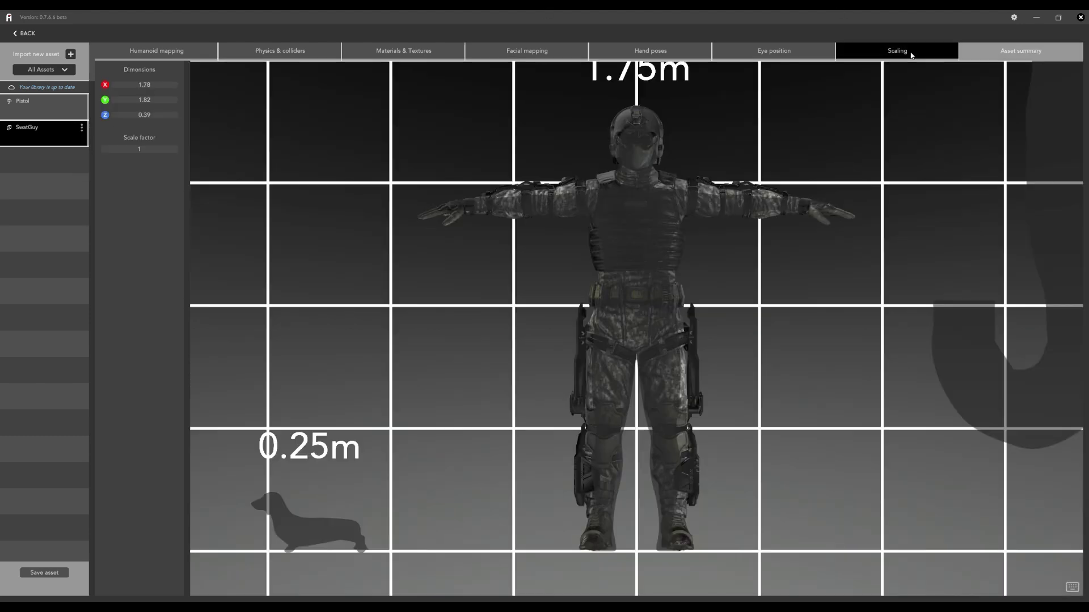
{"action": "scroll", "coordinate": [837, 218], "scroll_direction": "down", "scroll_amount": 3}
{"action": "left_click", "coordinate": [774, 50]}
{"action": "left_click_drag", "start_coordinate": [834, 192], "coordinate": [963, 207]}
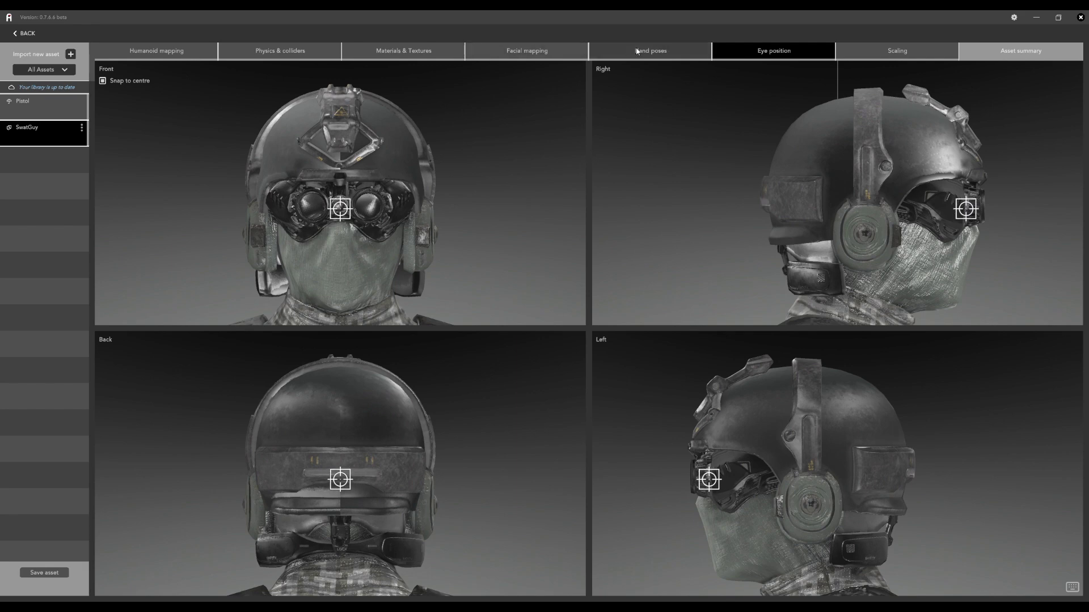
Review SwatGuy's hand poses, facial mapping, Ch15_body material settings and humanoid bone mapping.
{"action": "left_click", "coordinate": [651, 50]}
{"action": "left_click", "coordinate": [527, 50]}
{"action": "left_click", "coordinate": [404, 51]}
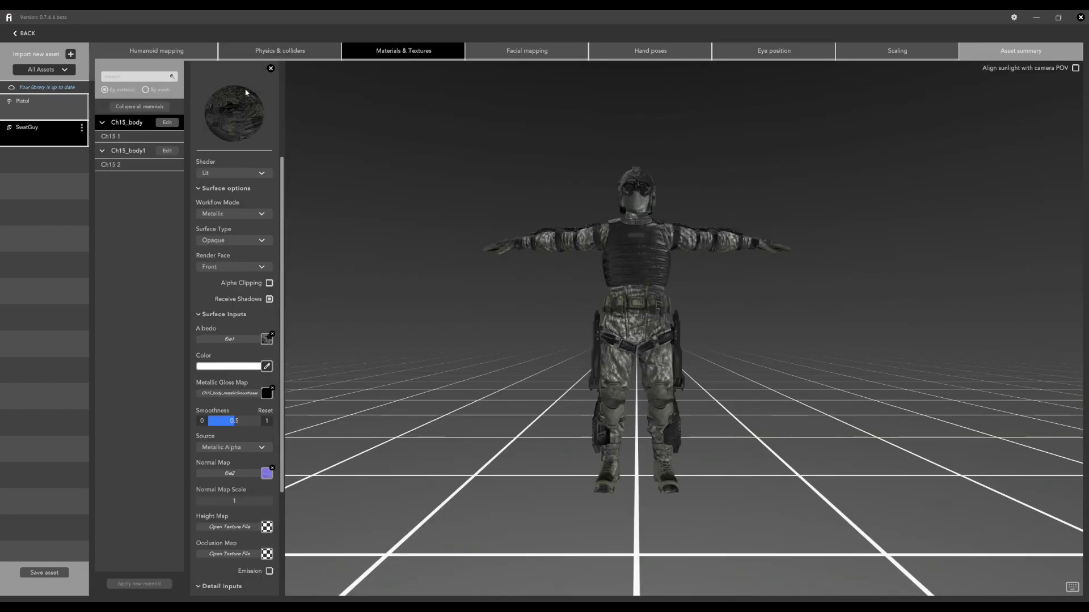
{"action": "scroll", "coordinate": [249, 295], "scroll_direction": "down", "scroll_amount": 3}
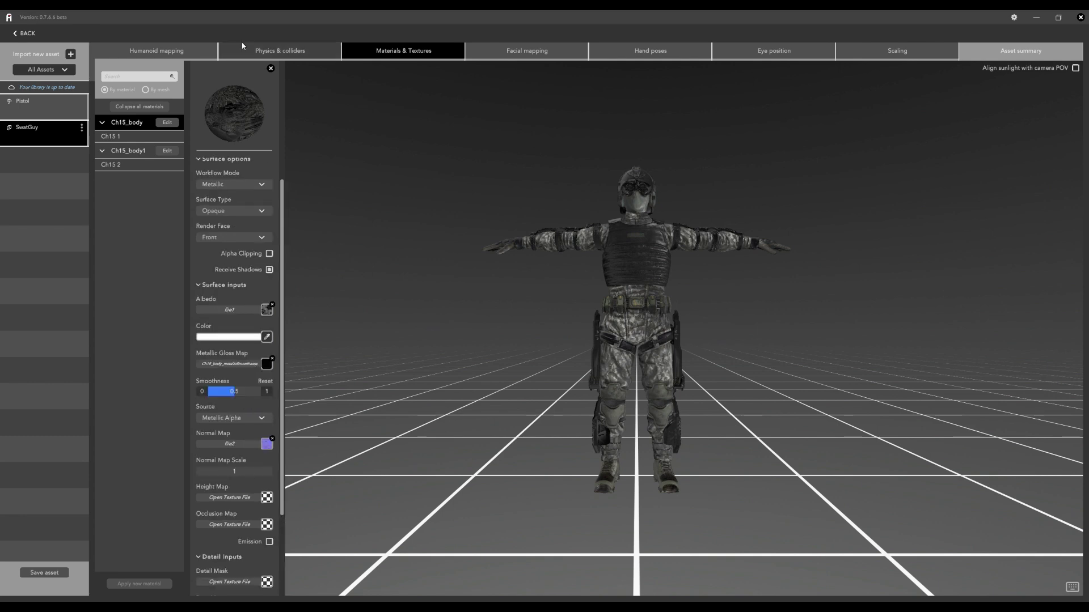
{"action": "scroll", "coordinate": [290, 85], "scroll_direction": "up", "scroll_amount": 3}
{"action": "left_click", "coordinate": [175, 51]}
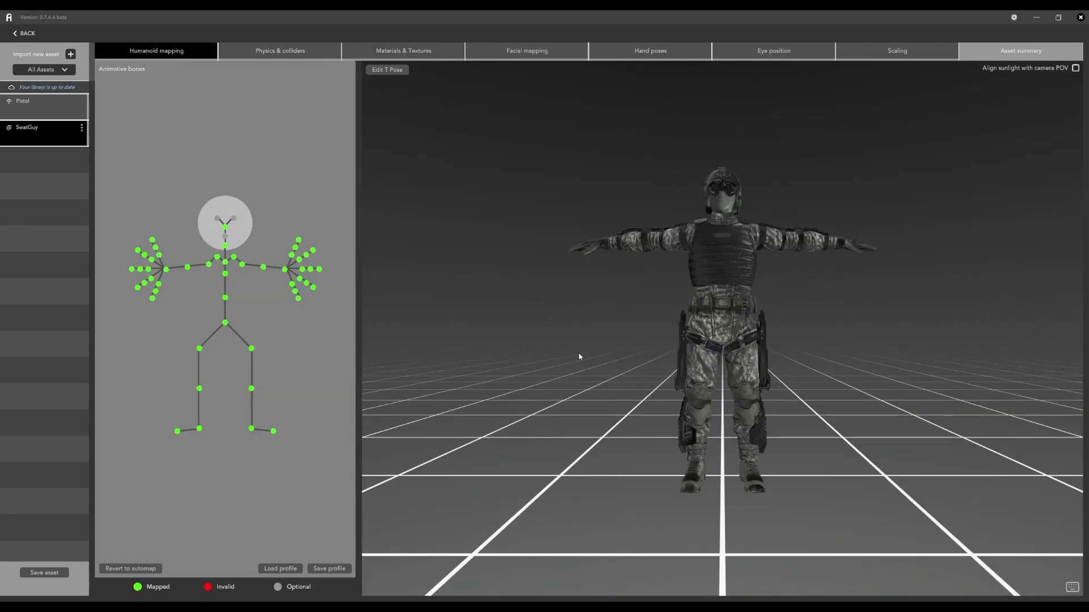
Load the Pistol asset and texture its Hipistol material with the Hipistol Color, Metallic, Normal, Roughness and AO images.
{"action": "left_click", "coordinate": [19, 113]}
{"action": "left_click", "coordinate": [519, 317]}
{"action": "left_click", "coordinate": [518, 334]}
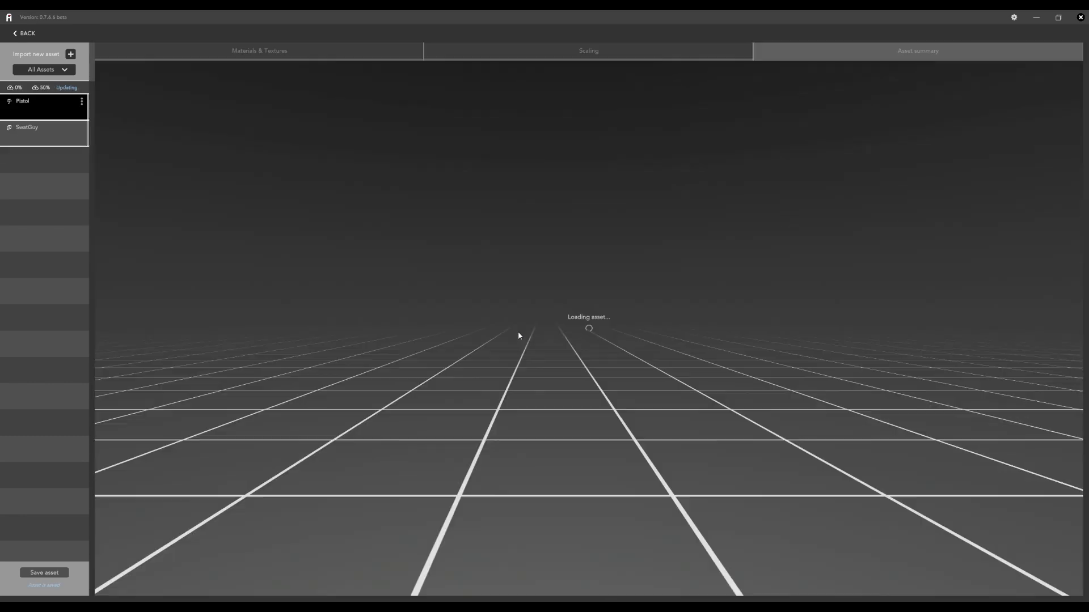
{"action": "left_click_drag", "start_coordinate": [563, 377], "coordinate": [406, 414]}
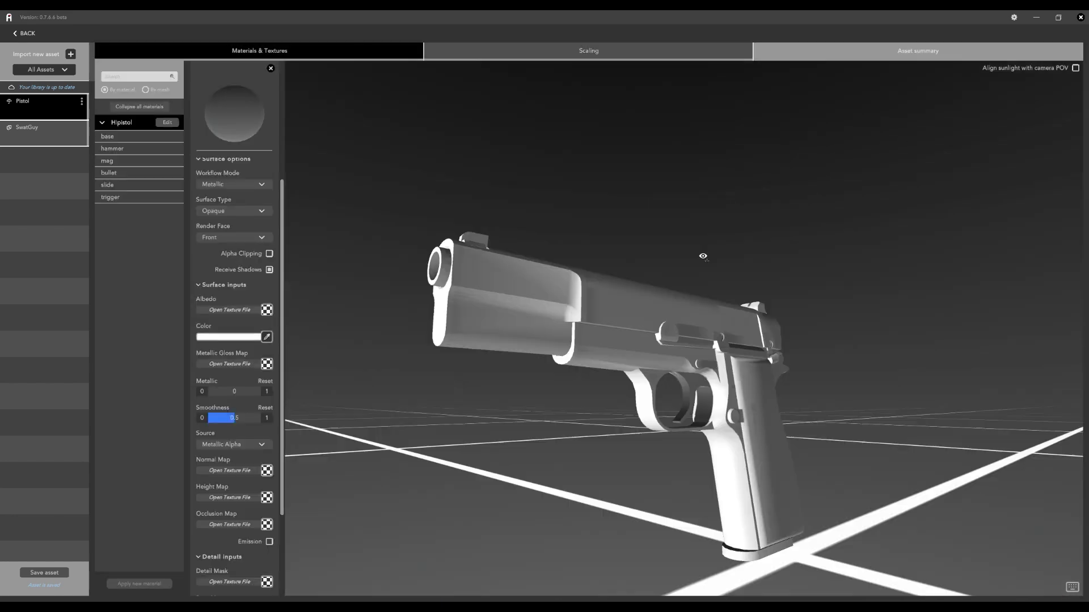
{"action": "middle_click_drag", "start_coordinate": [702, 255], "coordinate": [692, 131]}
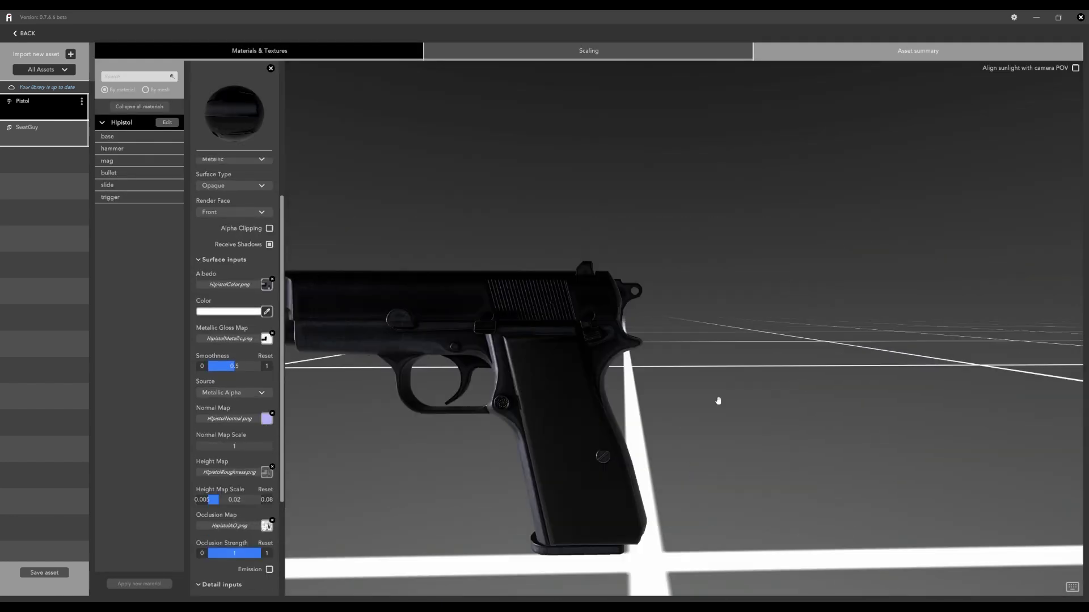
{"action": "left_click_drag", "start_coordinate": [717, 401], "coordinate": [994, 249]}
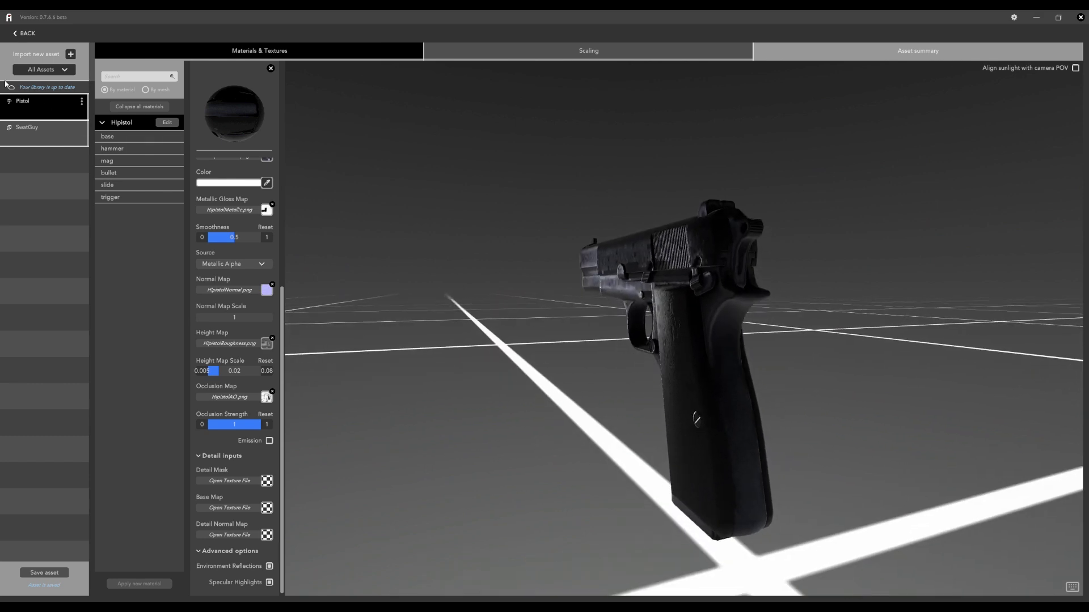
Return to the project's scene list and open Scene 1.
{"action": "left_click", "coordinate": [25, 33]}
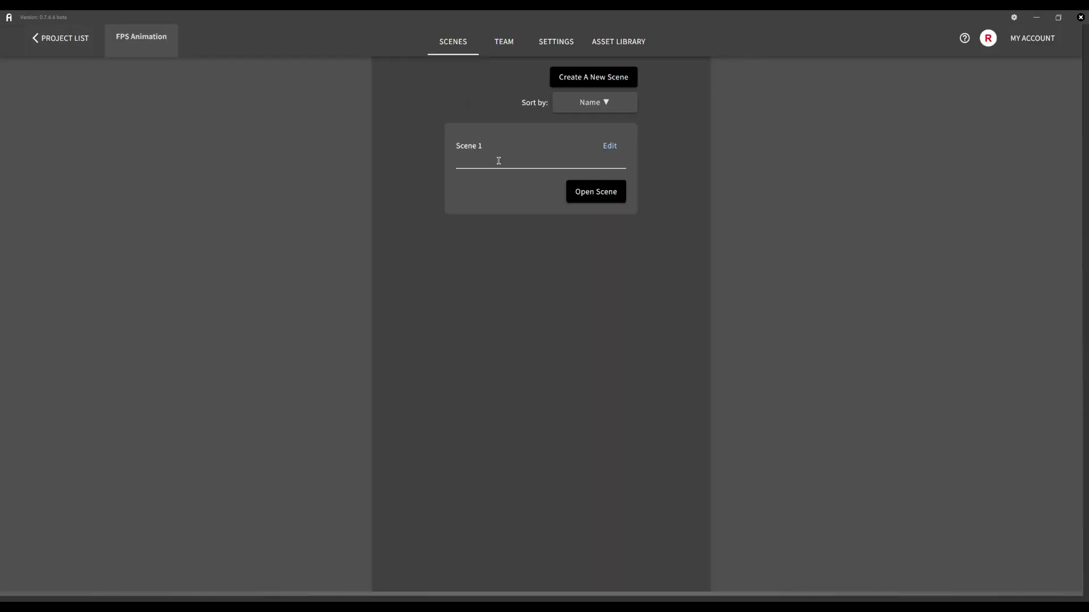
{"action": "left_click", "coordinate": [589, 198]}
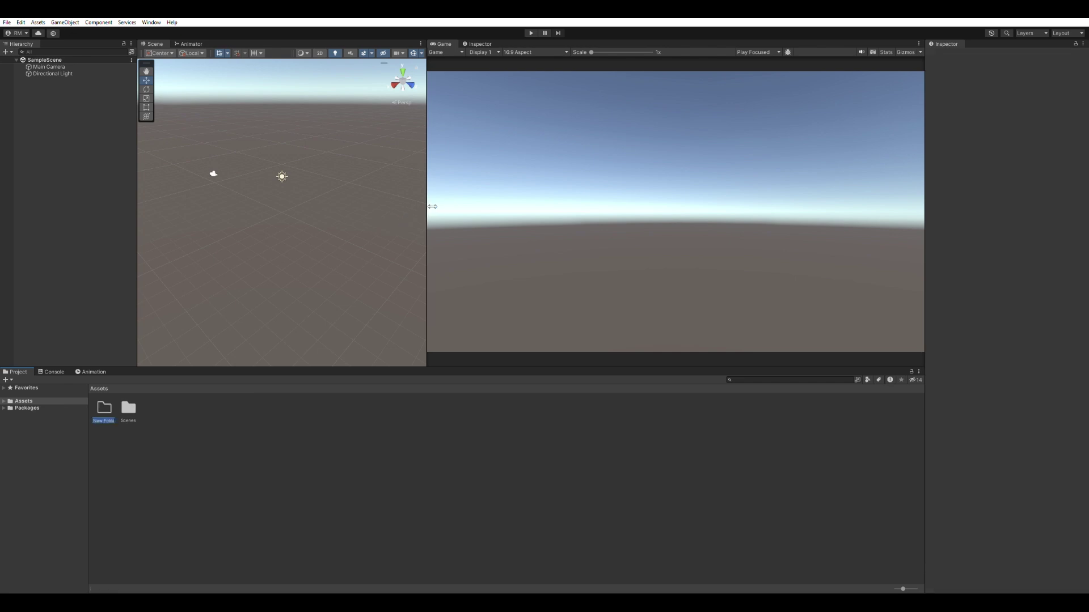
In Unity, name the new Assets folder Animation and show the animation import settings of the SwatGuy take inside it.
{"action": "type", "text": "on"}
{"action": "key", "text": "Return"}
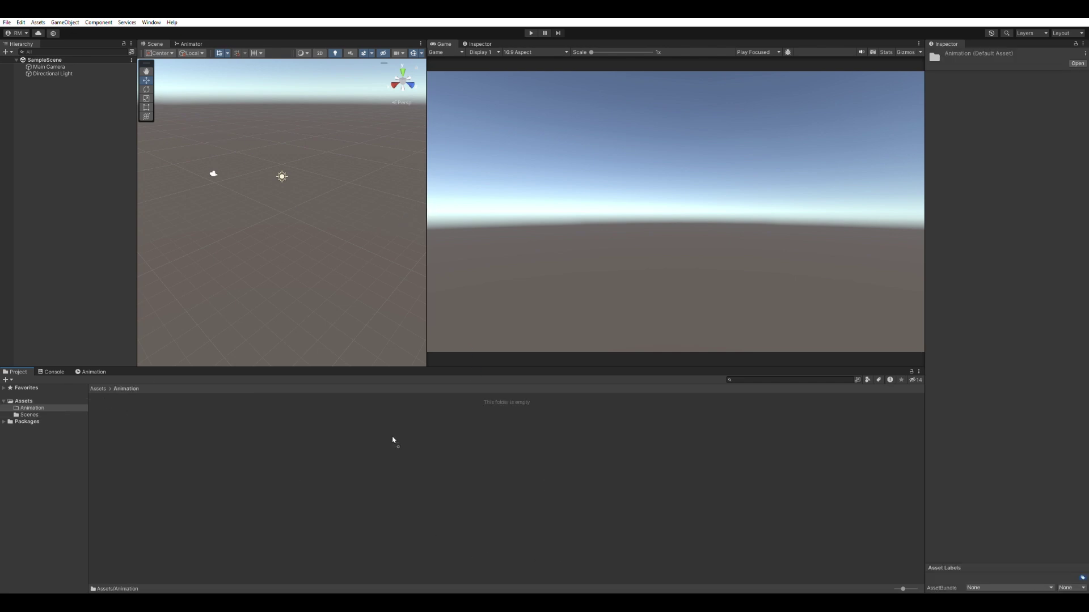
{"action": "left_click", "coordinate": [120, 408]}
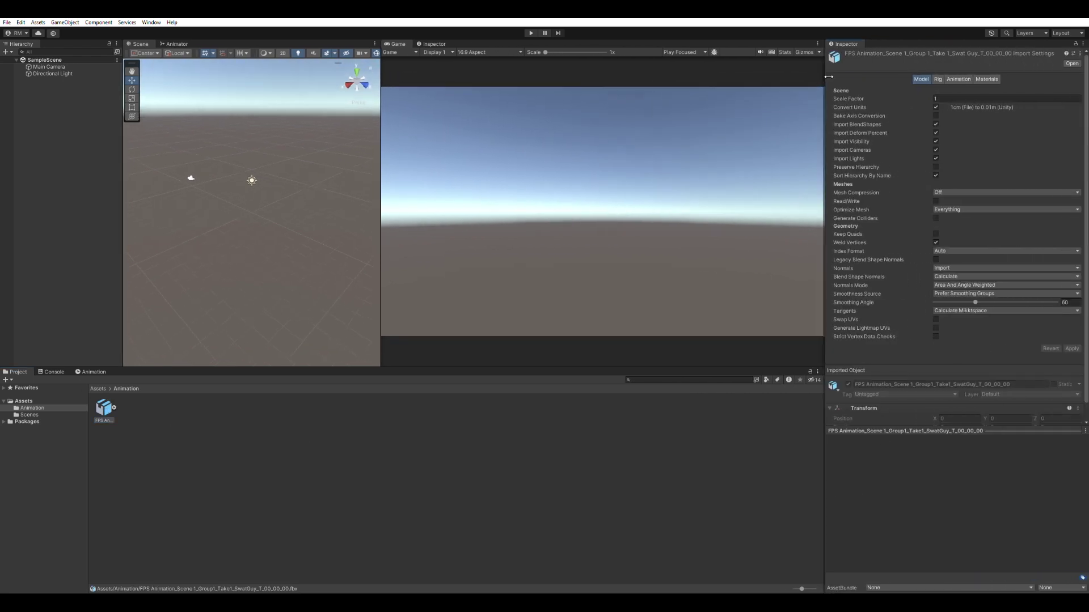
{"action": "left_click", "coordinate": [960, 78]}
Create a folder named Models under Assets and open it.
{"action": "left_click", "coordinate": [101, 388]}
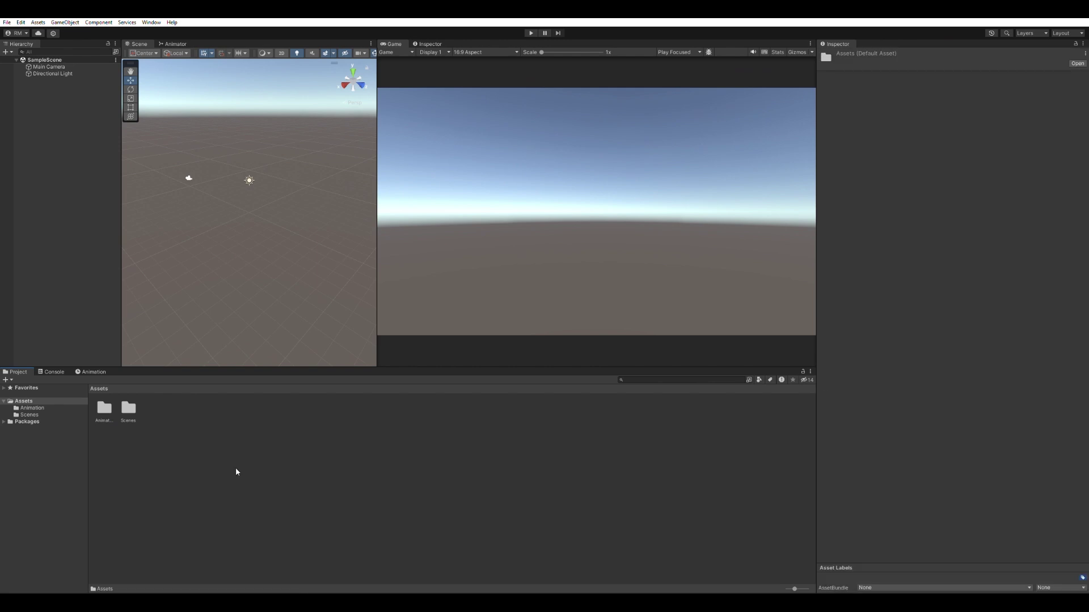
{"action": "key", "text": "ctrl+shift+n"}
{"action": "type", "text": "Mod"}
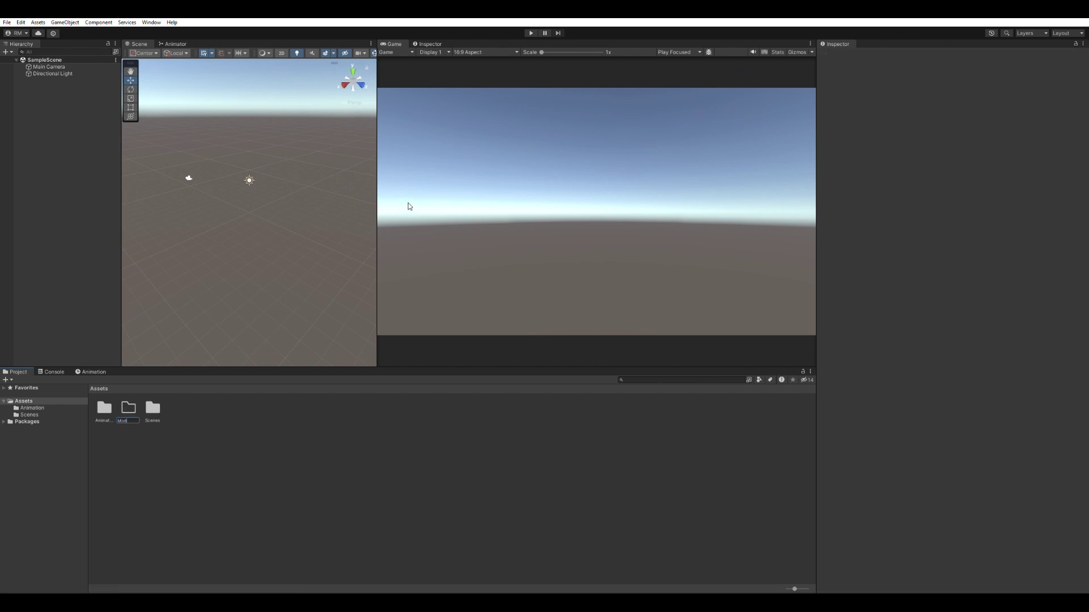
{"action": "type", "text": "els"}
{"action": "key", "text": "Return"}
{"action": "double_click", "coordinate": [135, 404]}
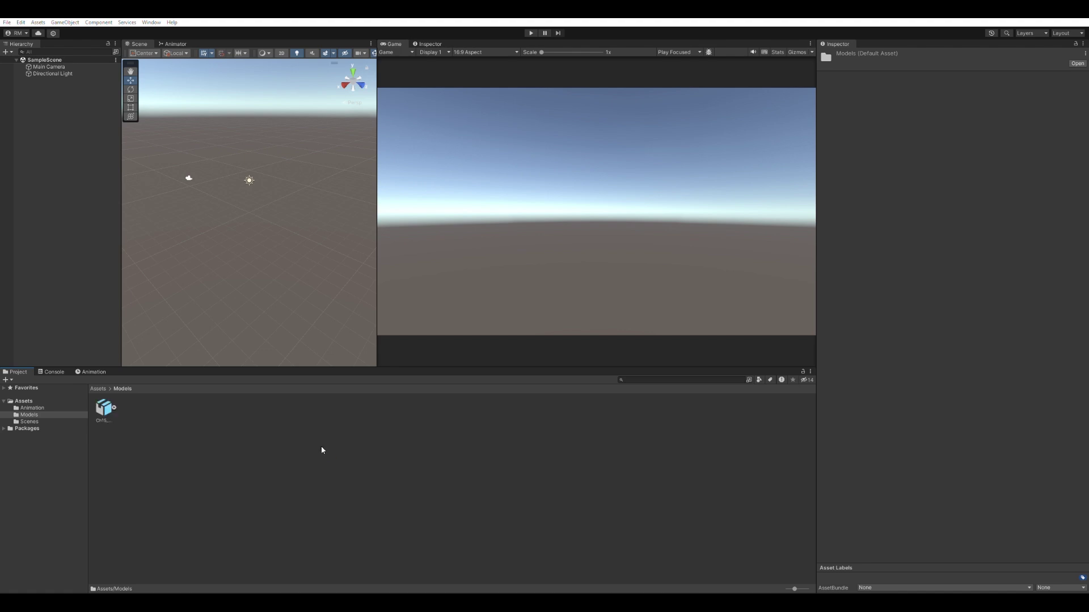
Preview the Ch15_nonPBR model and extract its embedded textures into the Models folder.
{"action": "left_click", "coordinate": [272, 473]}
{"action": "left_click", "coordinate": [105, 407]}
{"action": "mouse_move", "coordinate": [913, 501]}
{"action": "left_mouse_down"}
{"action": "mouse_move", "coordinate": [880, 498]}
{"action": "mouse_move", "coordinate": [858, 471]}
{"action": "mouse_move", "coordinate": [896, 493]}
{"action": "left_mouse_up"}
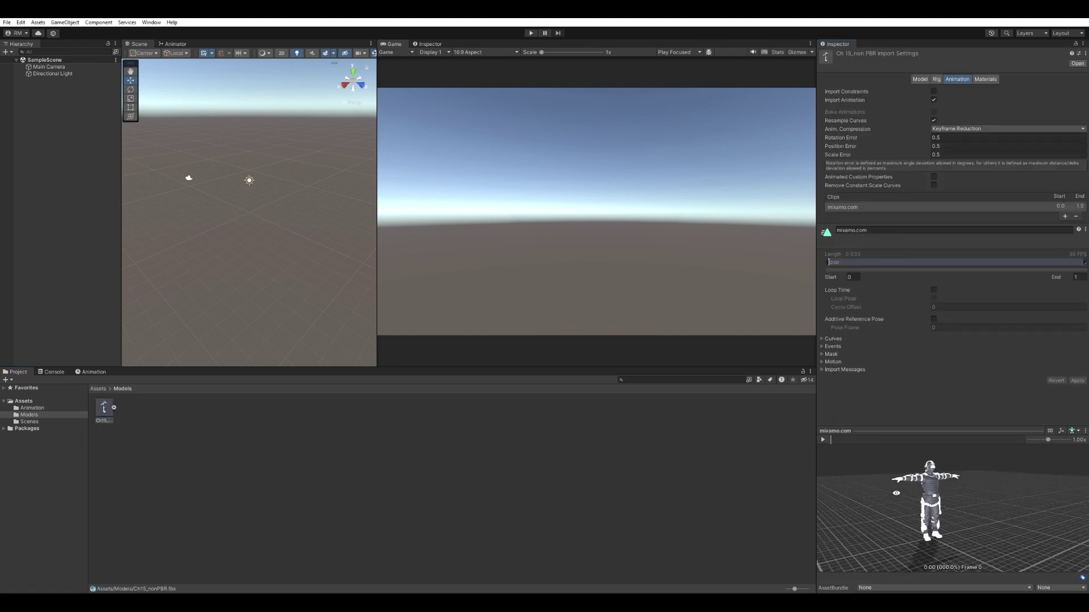
{"action": "left_click", "coordinate": [985, 79]}
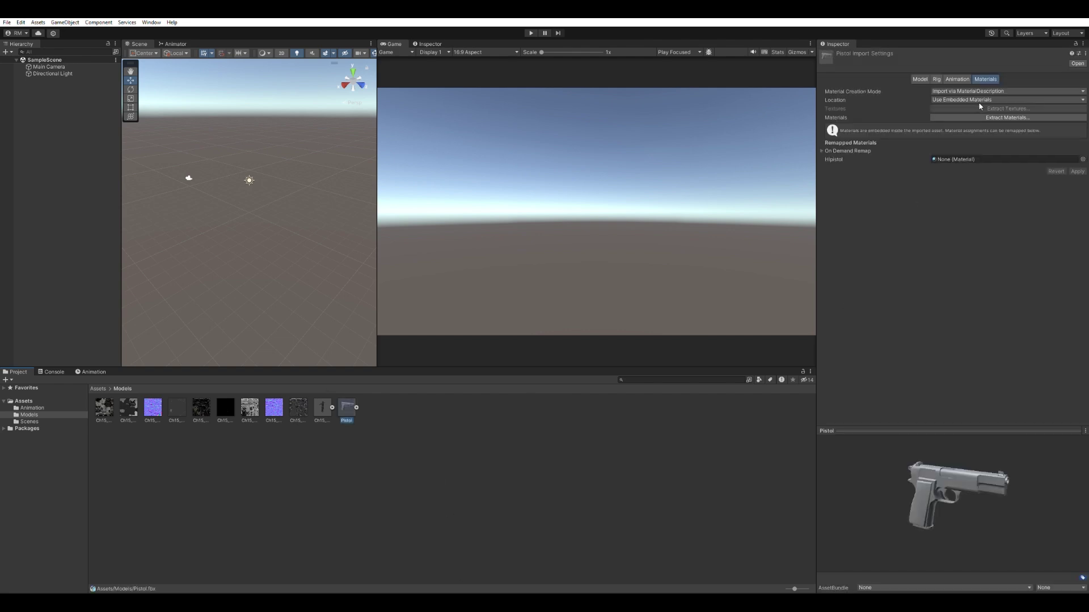
Extract the Pistol model's Hipistol material and bring its Hipistol textures into the Models folder.
{"action": "left_click", "coordinate": [475, 469]}
{"action": "left_click", "coordinate": [356, 406]}
{"action": "left_click", "coordinate": [356, 406]}
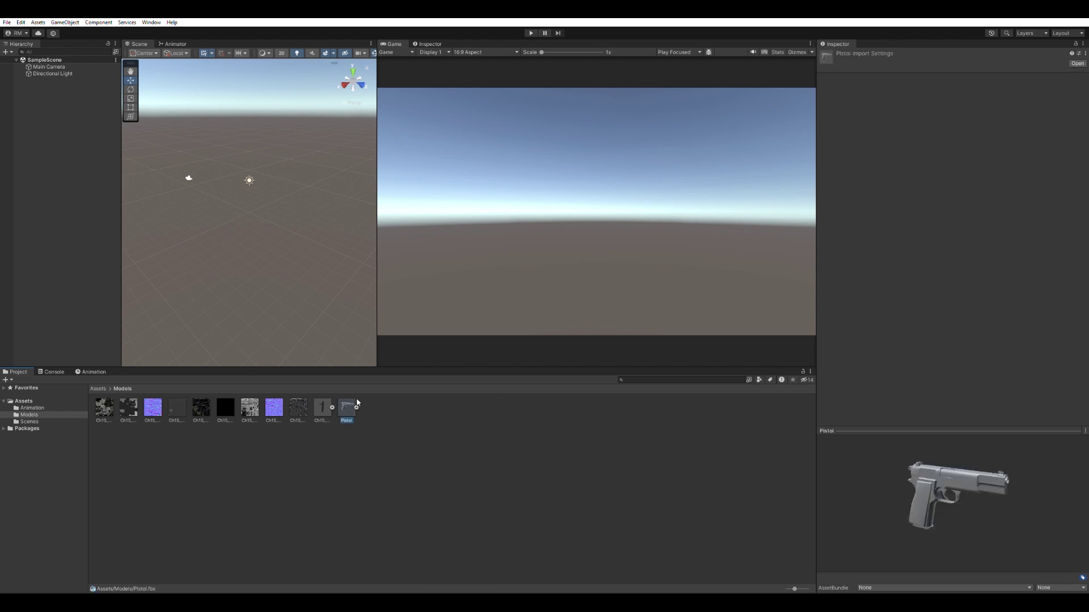
{"action": "left_click", "coordinate": [374, 407]}
{"action": "left_click", "coordinate": [347, 407]}
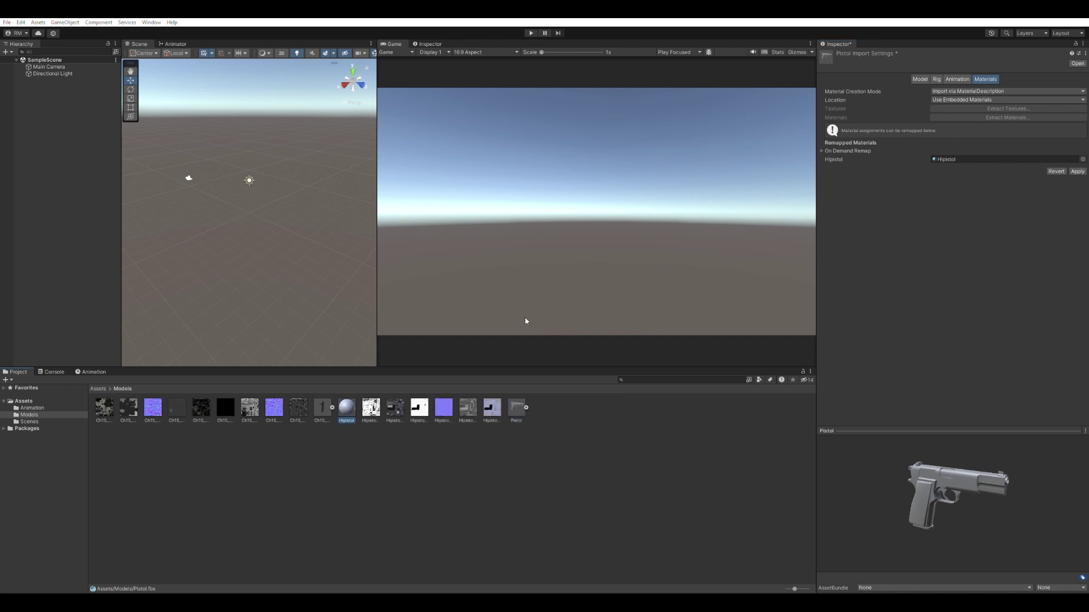
Assign the HipistolColor texture as the Albedo map of the Hipistol material.
{"action": "left_click", "coordinate": [446, 404]}
{"action": "left_click", "coordinate": [349, 407]}
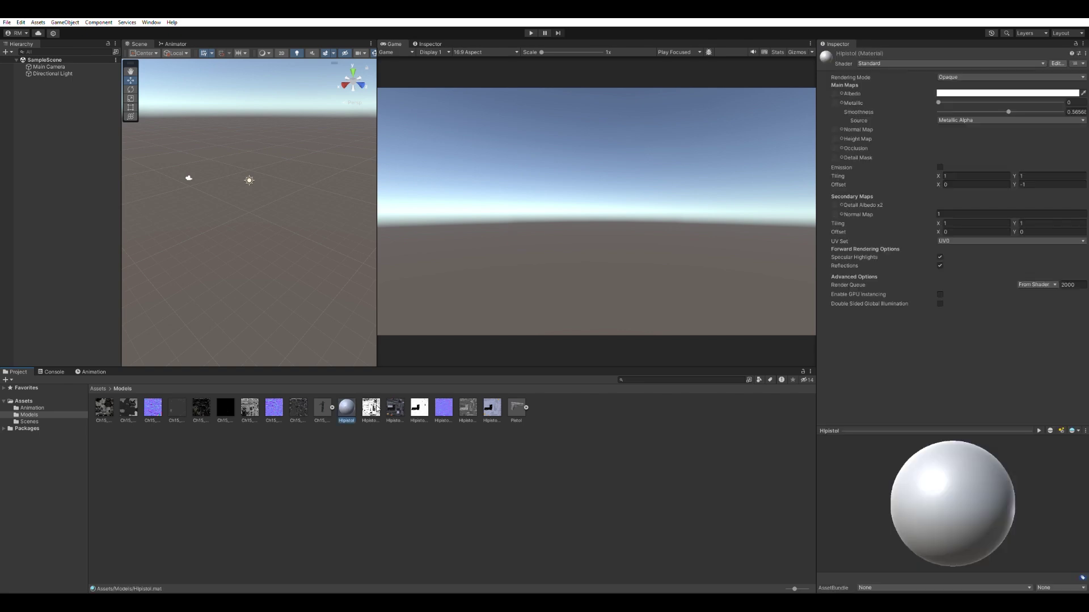
{"action": "left_click_drag", "start_coordinate": [839, 86], "coordinate": [839, 88]}
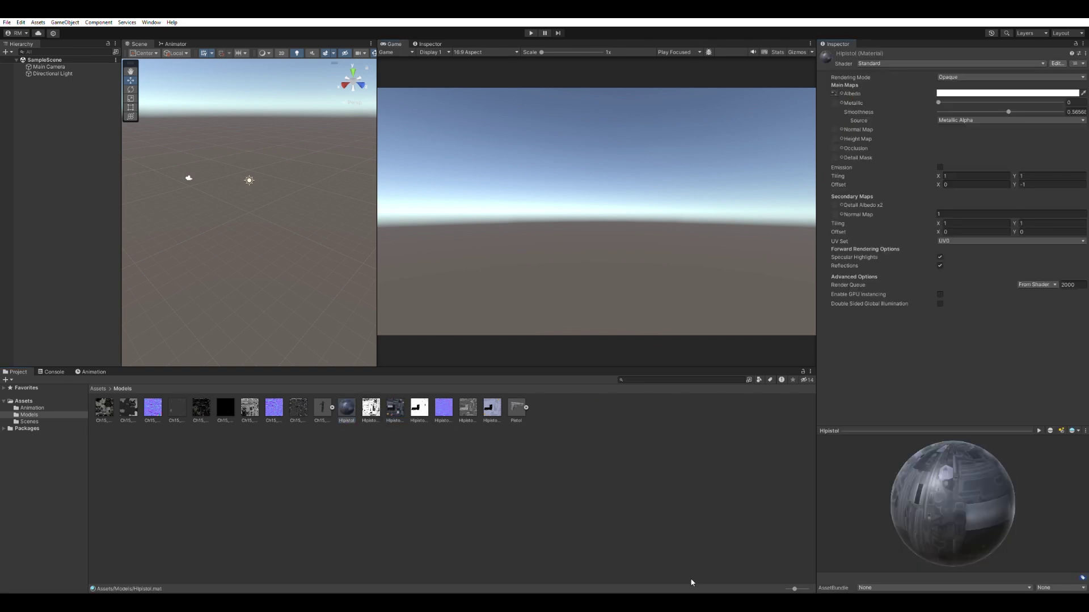
Assign HipistolMetallic, HipistolNormal, HipistolRoughness and HipistolAO to the Hipistol material's Metallic, Normal, Height and Occlusion maps respectively.
{"action": "scroll", "coordinate": [341, 499], "scroll_direction": "down", "scroll_amount": 5, "text": "ctrl"}
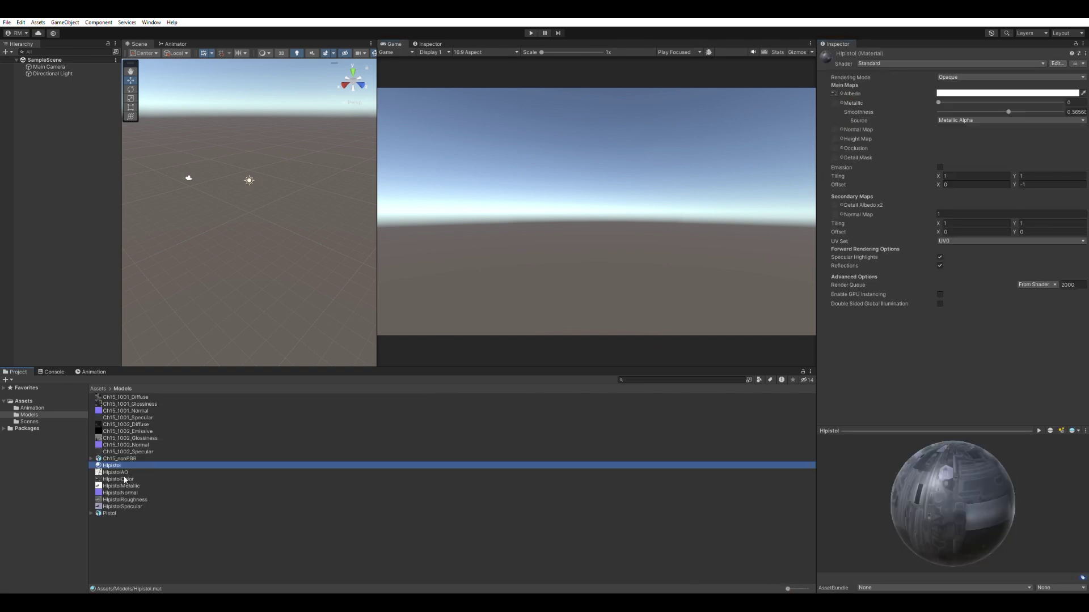
{"action": "left_click_drag", "start_coordinate": [125, 479], "coordinate": [623, 244]}
{"action": "left_click_drag", "start_coordinate": [838, 101], "coordinate": [835, 103]}
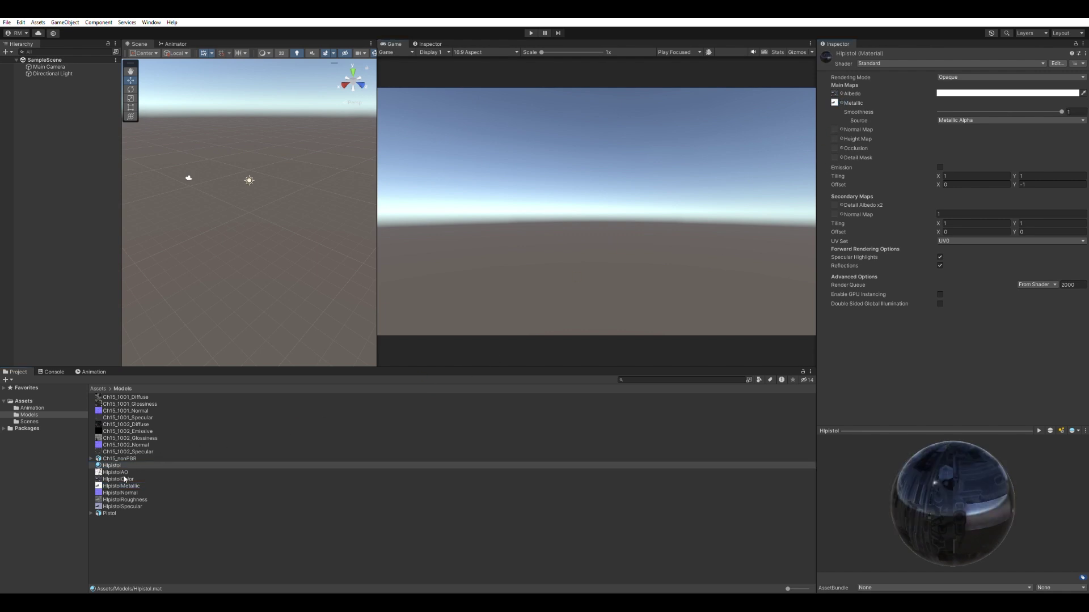
{"action": "left_click_drag", "start_coordinate": [846, 157], "coordinate": [837, 128]}
{"action": "left_click", "coordinate": [1076, 145]}
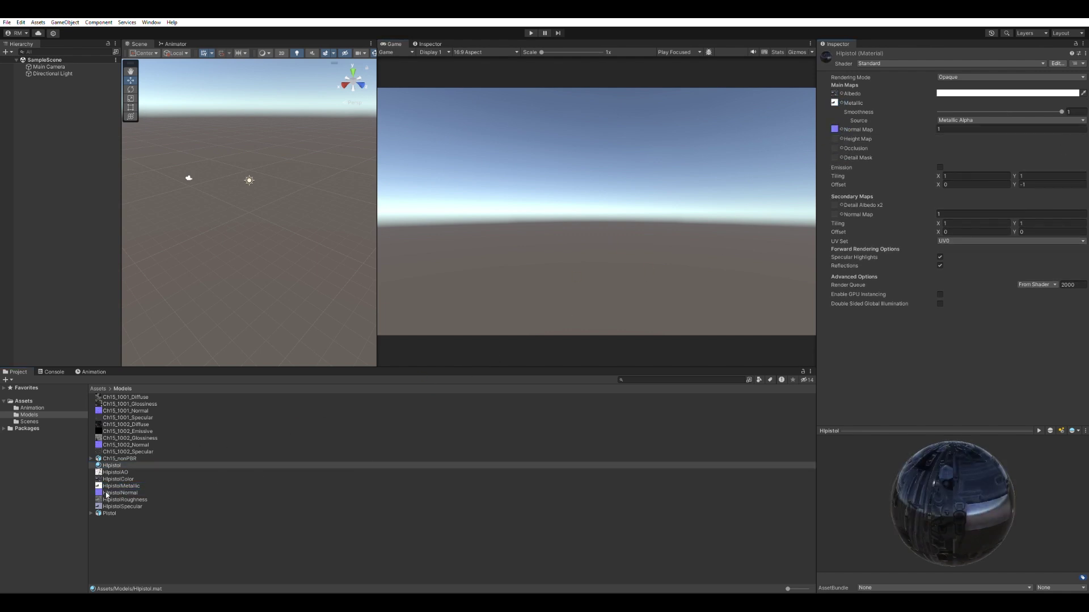
{"action": "left_click_drag", "start_coordinate": [122, 499], "coordinate": [839, 136]}
{"action": "left_click_drag", "start_coordinate": [116, 472], "coordinate": [834, 148]}
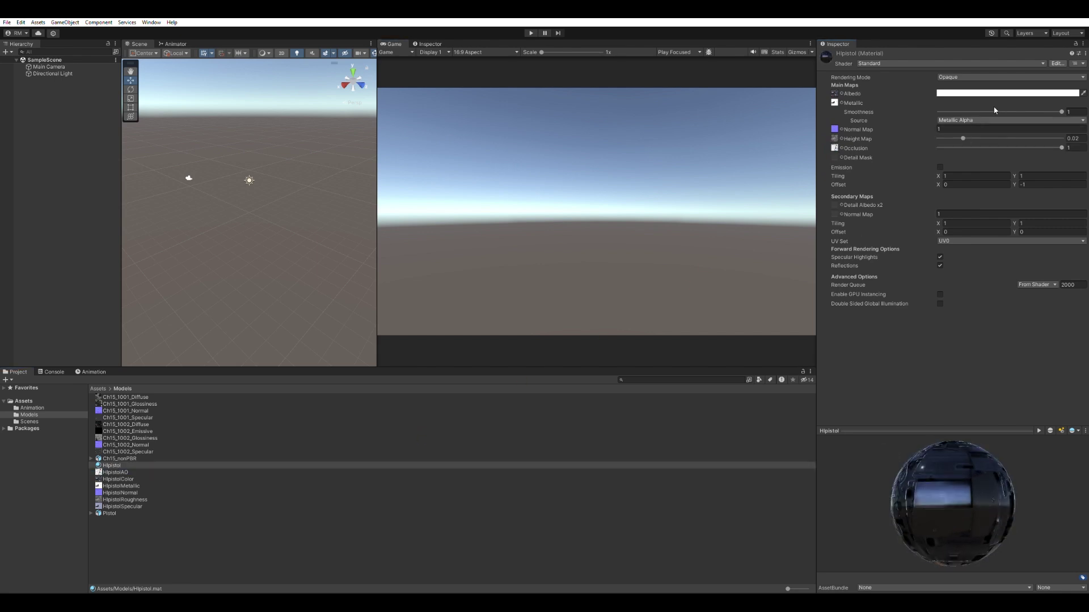
Lower the Hipistol material's smoothness to about 0.438 and inspect the textured Pistol model in the preview.
{"action": "left_click_drag", "start_coordinate": [1058, 111], "coordinate": [973, 113]}
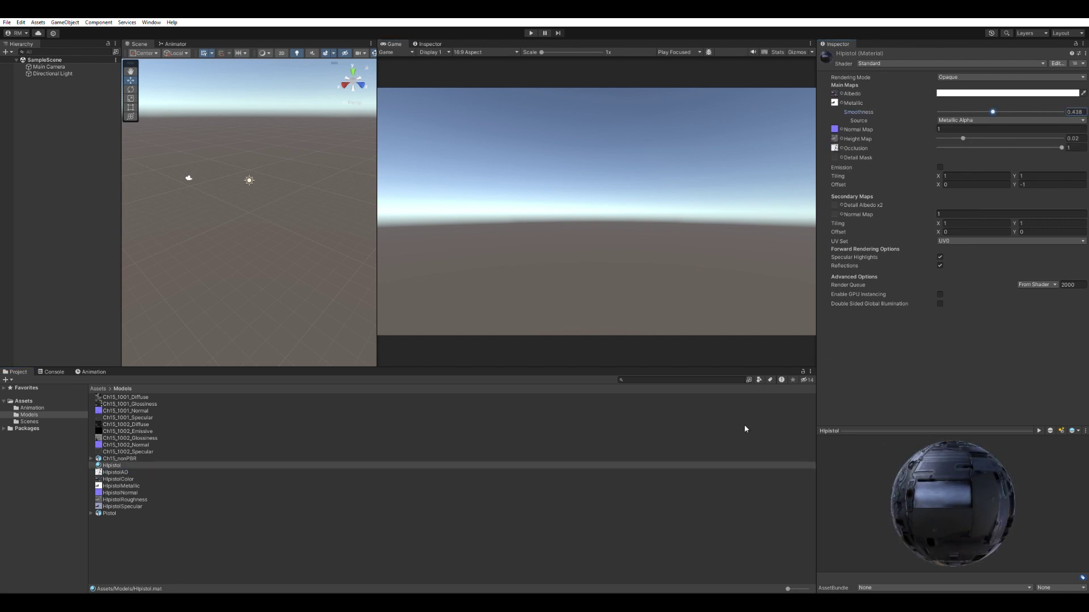
{"action": "left_click", "coordinate": [698, 540]}
{"action": "left_click", "coordinate": [114, 513]}
{"action": "left_click_drag", "start_coordinate": [1021, 482], "coordinate": [695, 464]}
{"action": "left_click_drag", "start_coordinate": [983, 482], "coordinate": [801, 482]}
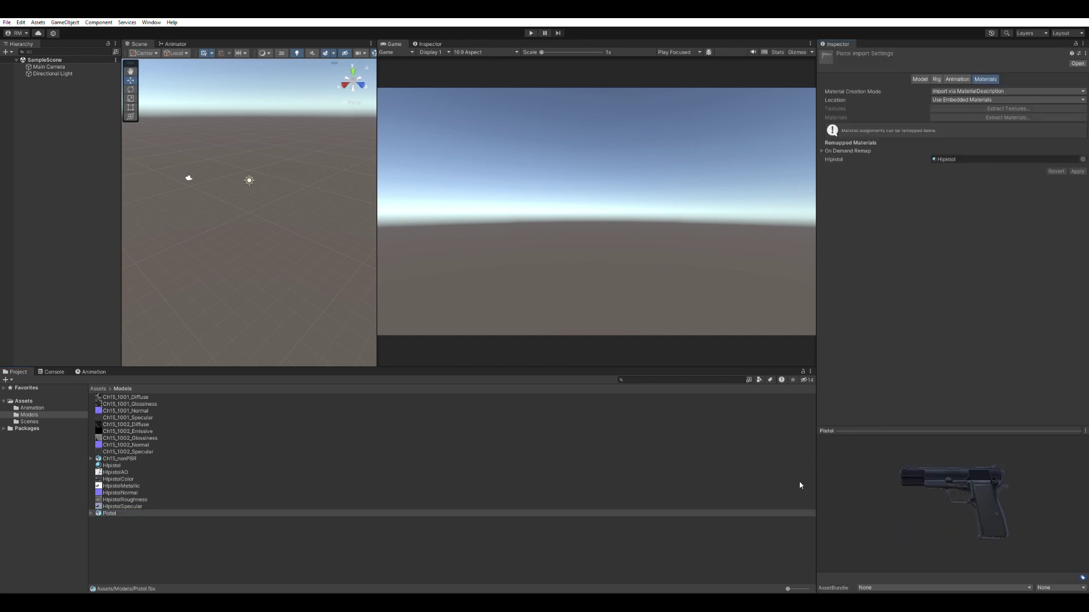
{"action": "left_click", "coordinate": [423, 578]}
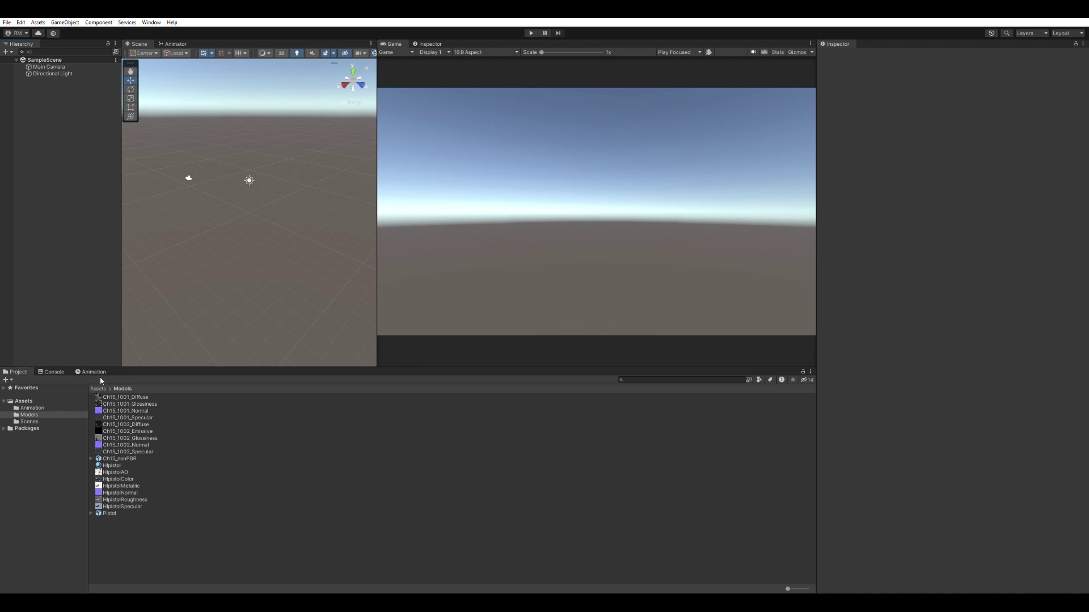
Select the SwatGuy FPS animation file, lock the Inspector on it, and preview its Take0 clip on the Ch15_nonPBR model.
{"action": "left_click", "coordinate": [98, 389]}
{"action": "left_click", "coordinate": [117, 403]}
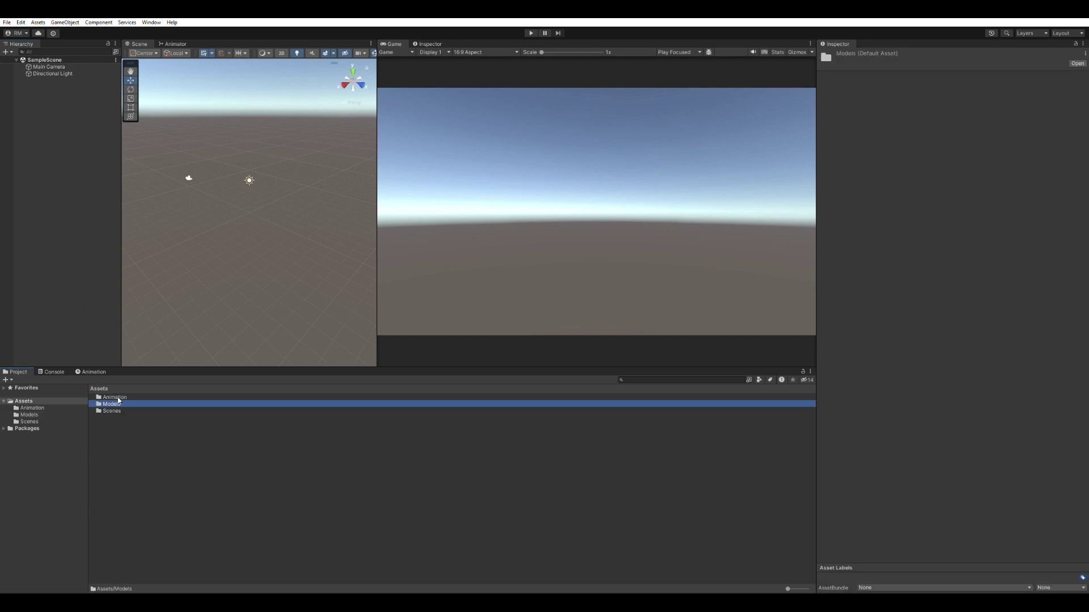
{"action": "double_click", "coordinate": [116, 397]}
{"action": "left_click", "coordinate": [118, 395]}
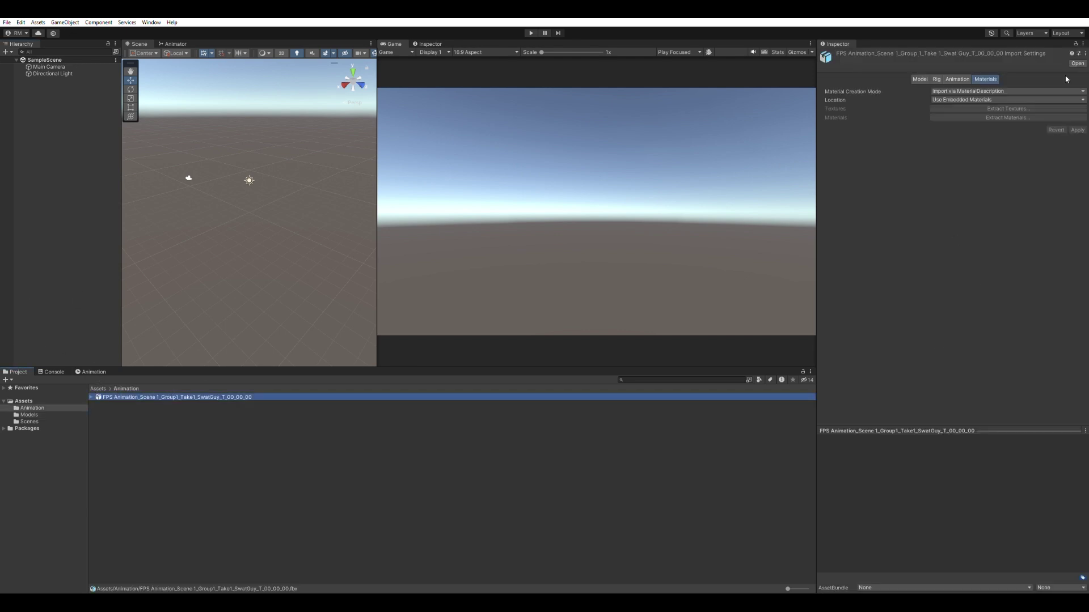
{"action": "left_click", "coordinate": [98, 389]}
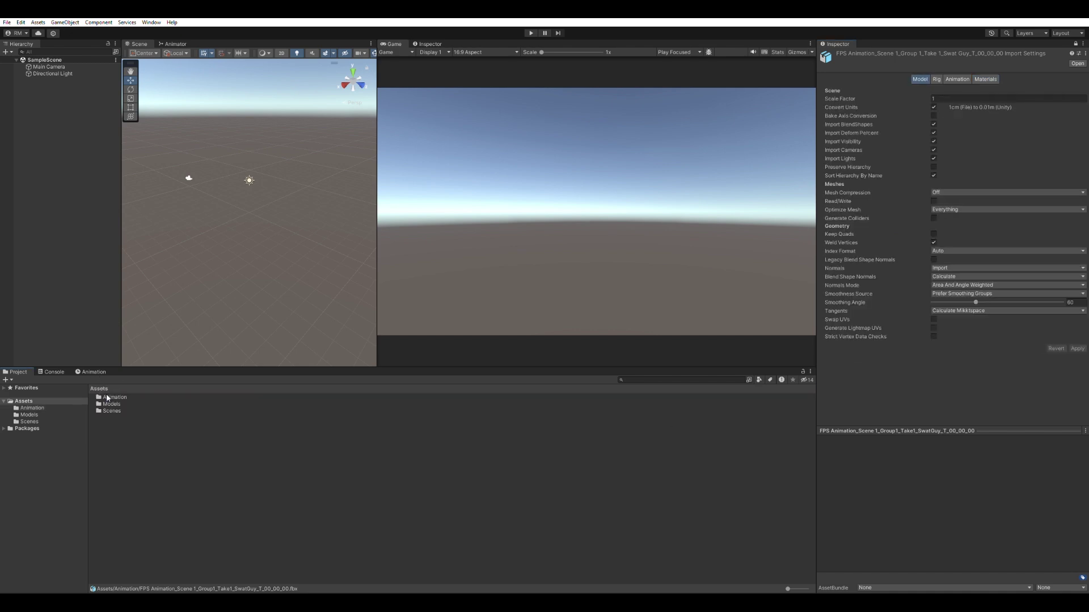
{"action": "double_click", "coordinate": [112, 404]}
{"action": "left_click", "coordinate": [92, 458]}
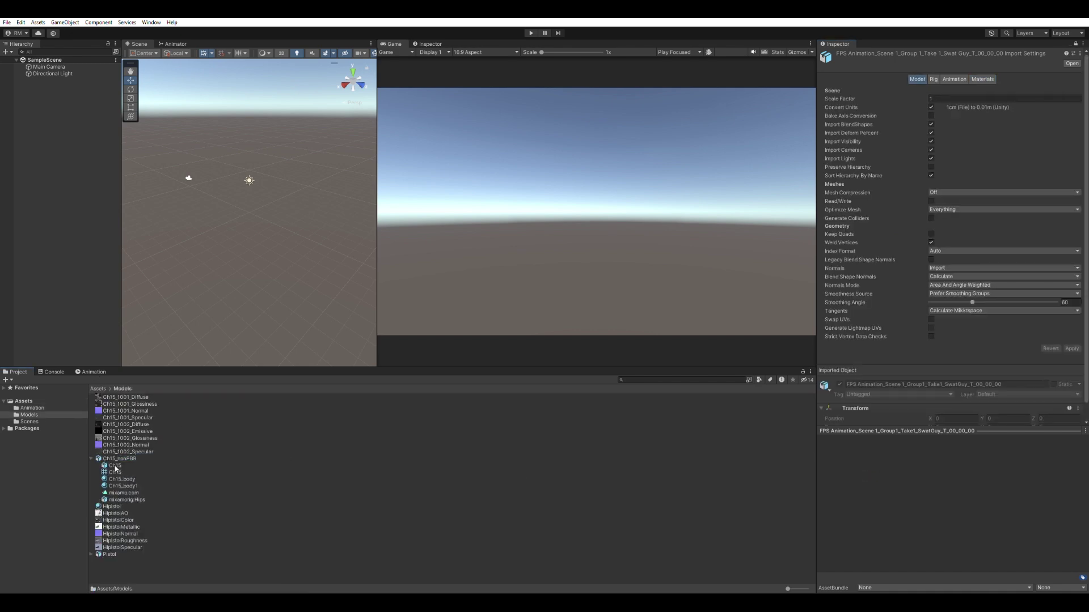
{"action": "left_click", "coordinate": [953, 78]}
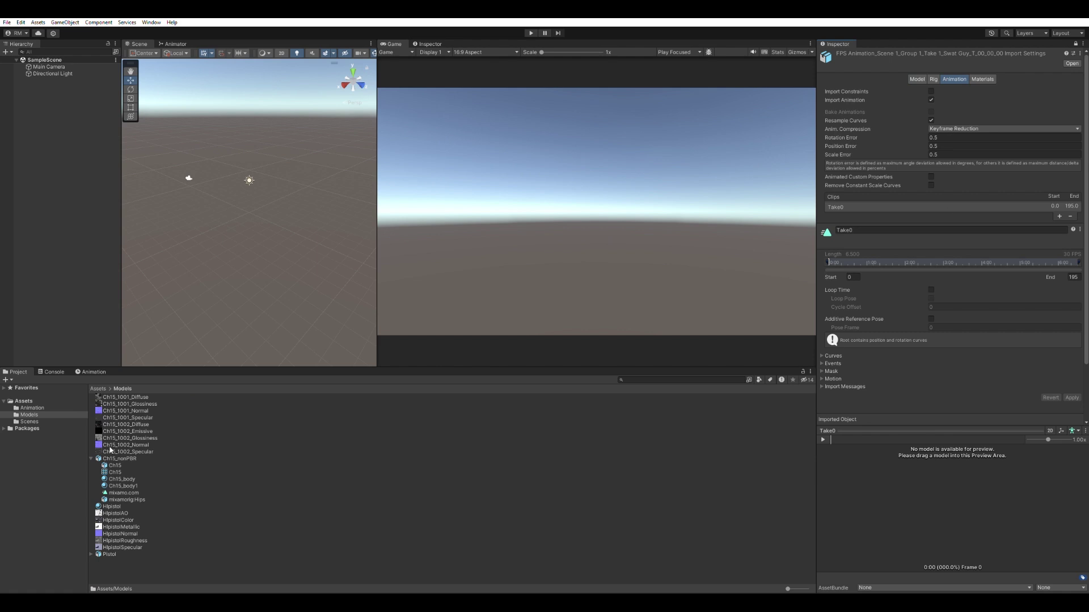
{"action": "left_click", "coordinate": [822, 438]}
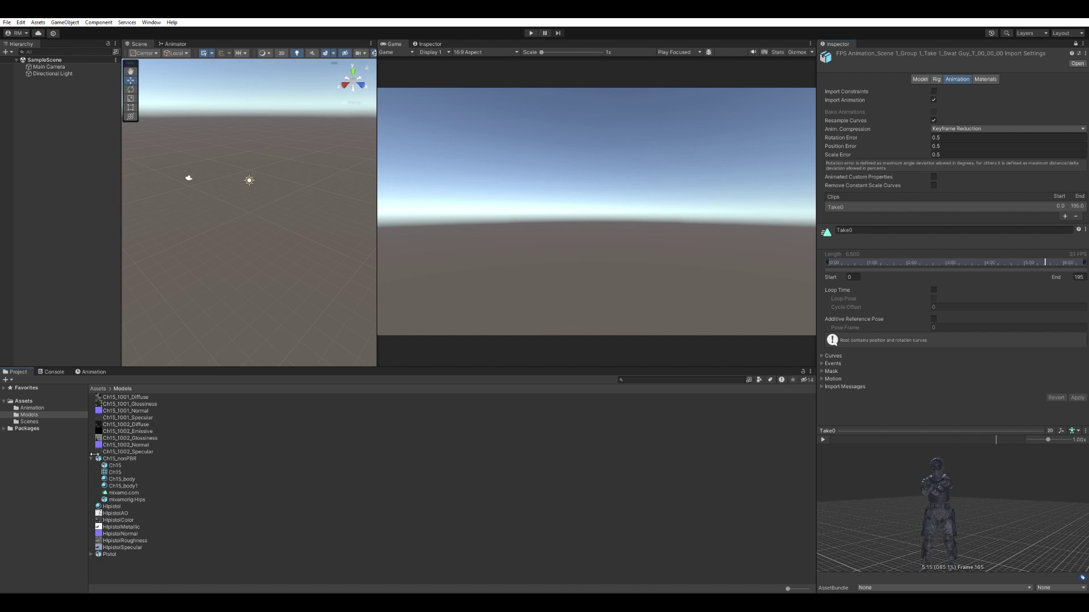
Collapse the Ch15_nonPBR model, return to the root Assets folder and unlock the Inspector.
{"action": "left_click", "coordinate": [91, 458]}
{"action": "left_click", "coordinate": [98, 389]}
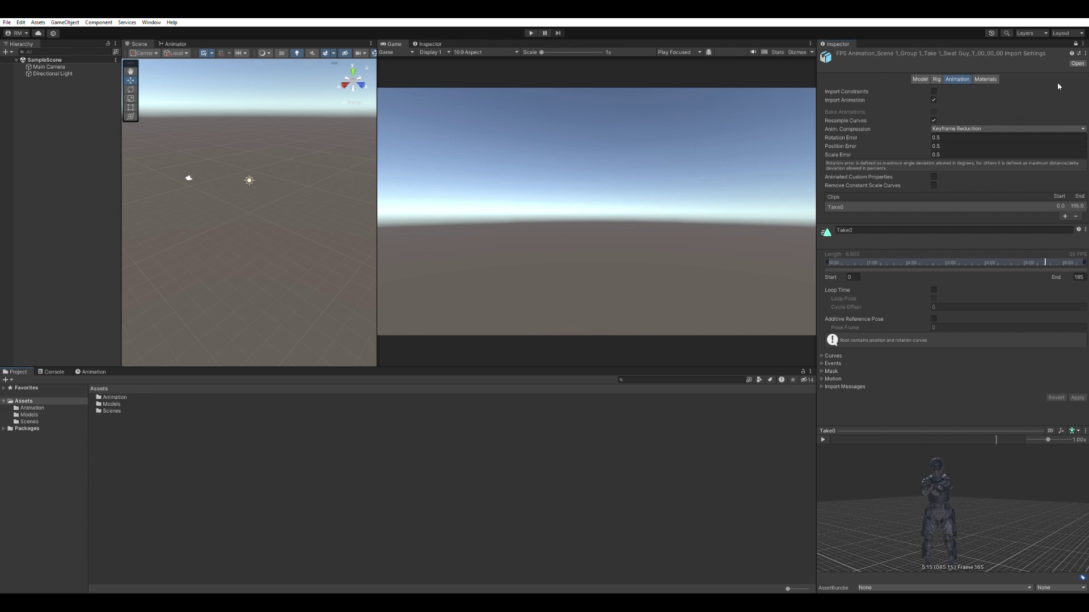
{"action": "left_click", "coordinate": [1075, 43]}
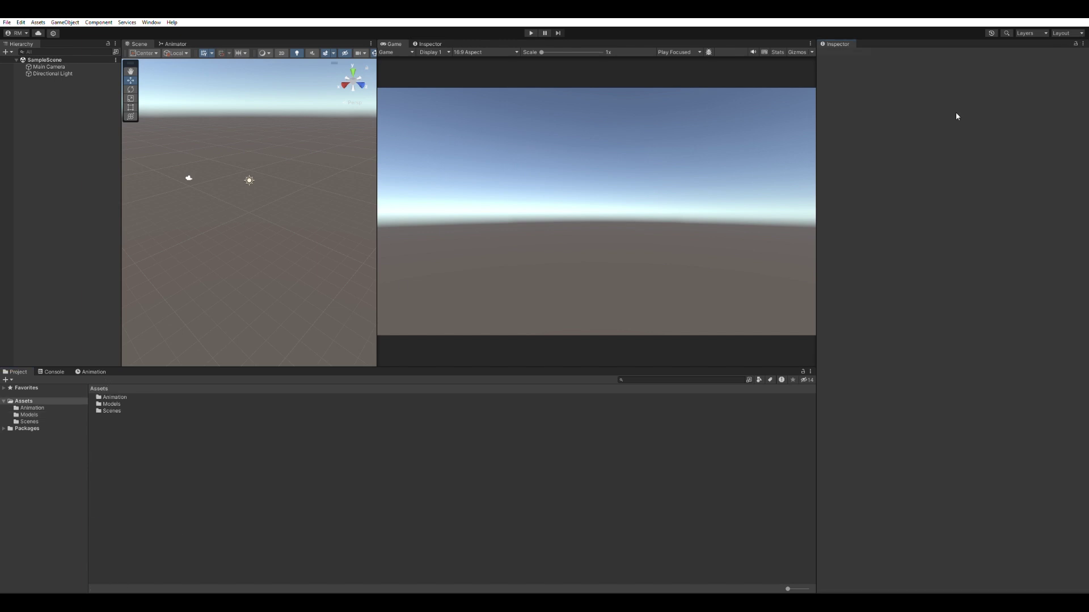
{"action": "left_click", "coordinate": [85, 369]}
{"action": "left_click", "coordinate": [17, 370]}
Select the Main Camera and set its Y and Z position to 0.
{"action": "left_click", "coordinate": [71, 66]}
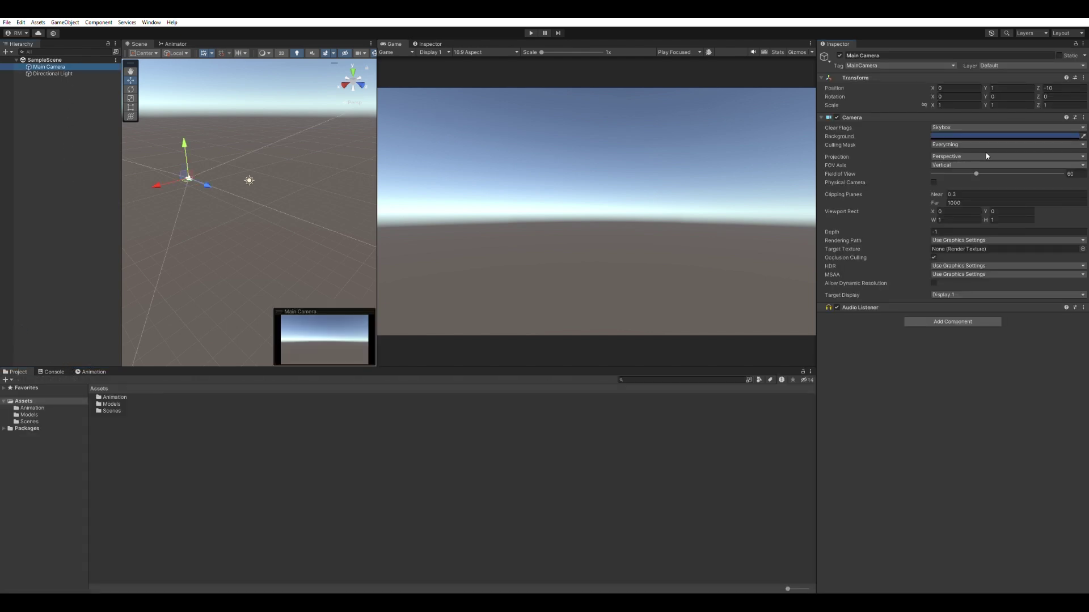
{"action": "left_click_drag", "start_coordinate": [815, 184], "coordinate": [848, 154]}
{"action": "left_click", "coordinate": [1058, 88]}
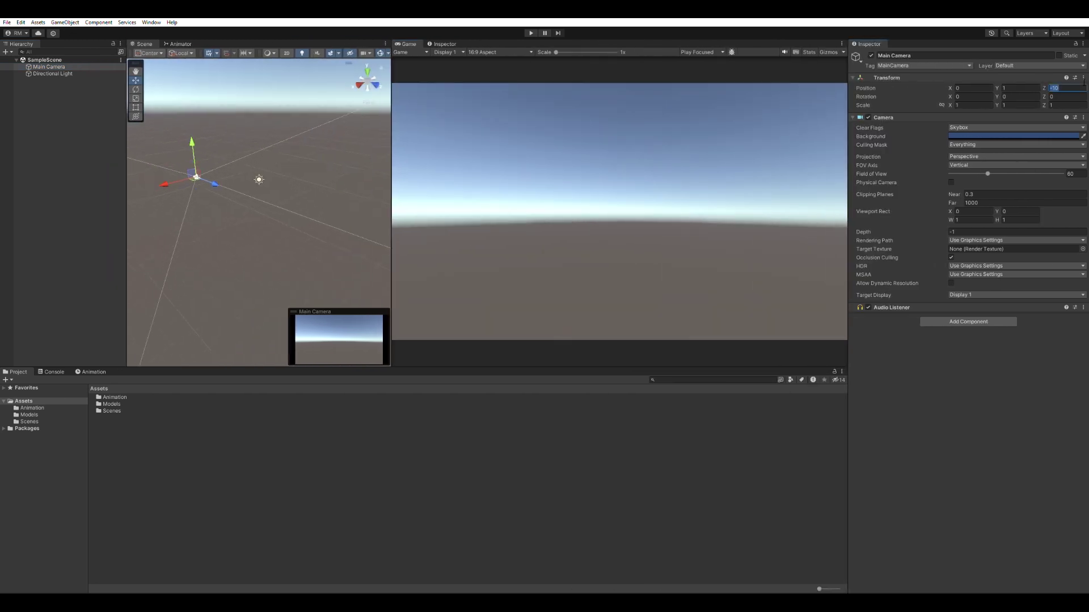
{"action": "type", "text": "0"}
{"action": "left_click", "coordinate": [1020, 87]}
{"action": "type", "text": "0"}
Set the Main Camera's near clipping plane to 0.01 and its field of view to 70.
{"action": "left_click_drag", "start_coordinate": [969, 194], "coordinate": [1044, 180]}
{"action": "left_click", "coordinate": [1074, 173]}
{"action": "type", "text": "70"}
Set the Main Camera's clear flags to Solid Color with a bright green background, and deselect the camera.
{"action": "left_click", "coordinate": [974, 127]}
{"action": "left_click", "coordinate": [976, 146]}
{"action": "left_click", "coordinate": [998, 136]}
{"action": "left_click", "coordinate": [1012, 153]}
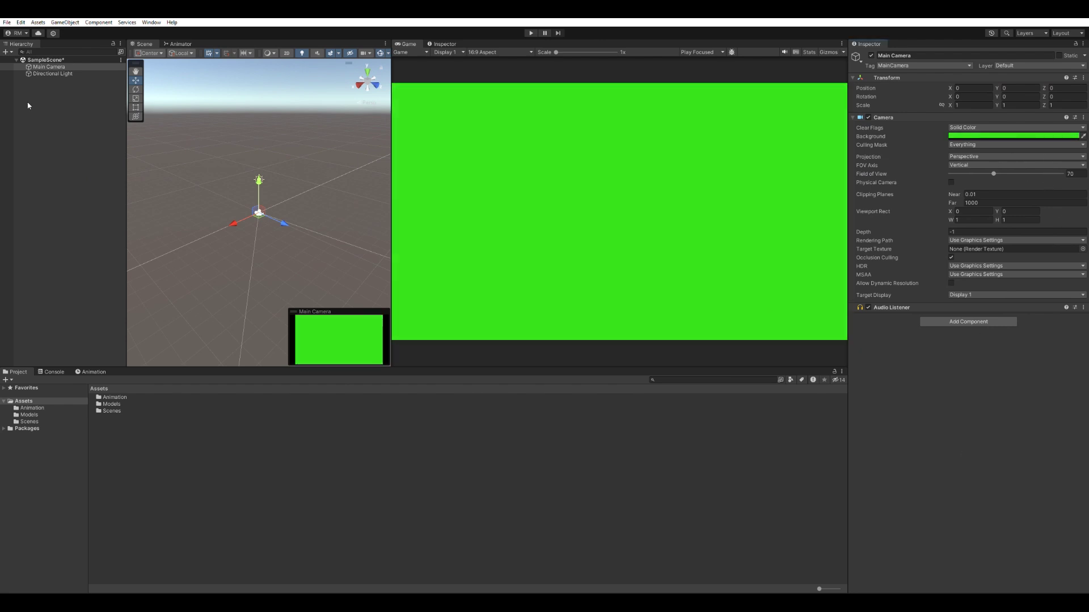
{"action": "left_click", "coordinate": [27, 105]}
Add the Ch15_nonPBR model from the Models folder to the scene hierarchy and frame it in the Scene view.
{"action": "left_click", "coordinate": [53, 372]}
{"action": "left_click", "coordinate": [17, 371]}
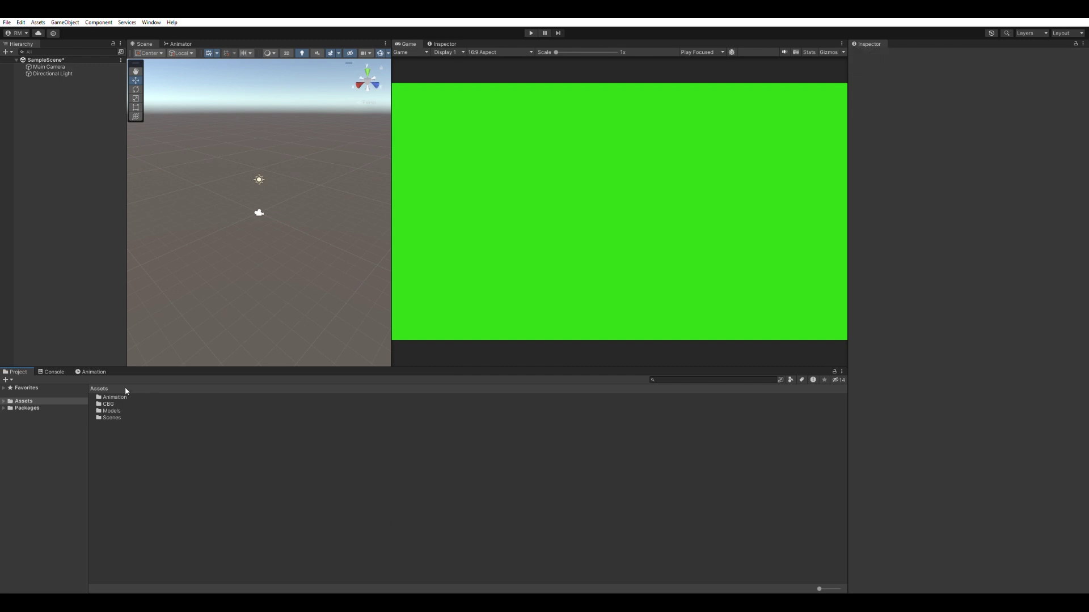
{"action": "double_click", "coordinate": [114, 410]}
{"action": "left_click", "coordinate": [122, 458]}
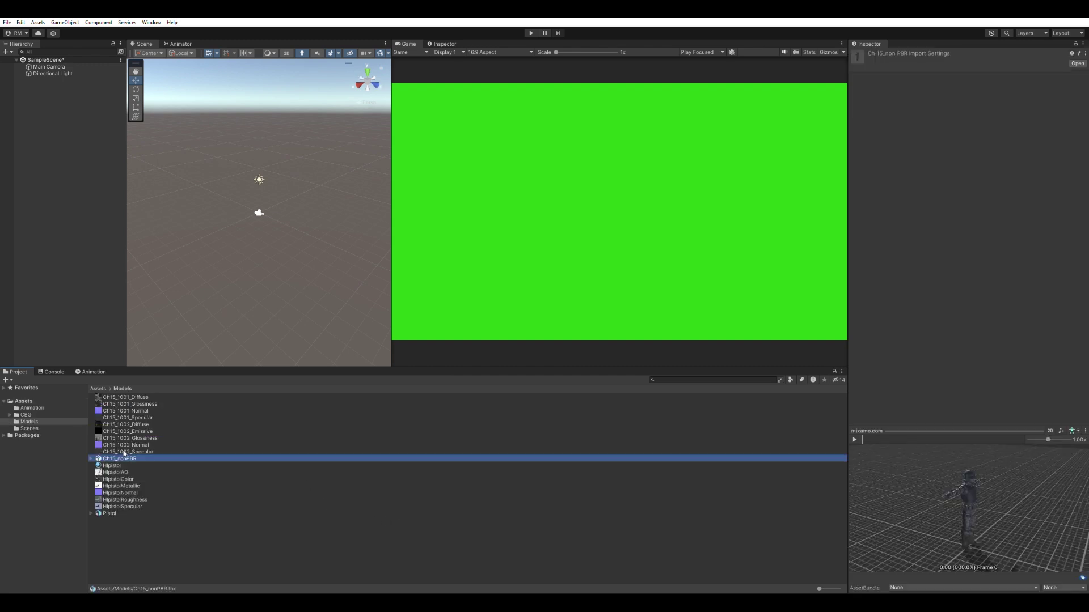
{"action": "left_click_drag", "start_coordinate": [89, 345], "coordinate": [71, 81]}
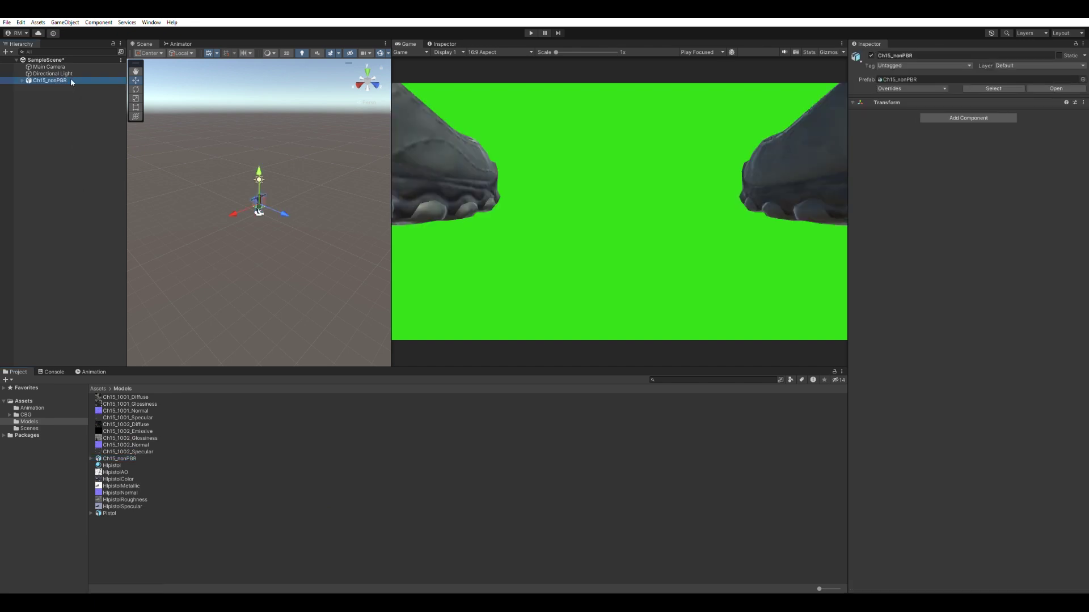
{"action": "key", "text": "f"}
{"action": "scroll", "coordinate": [216, 174], "scroll_direction": "up", "scroll_amount": 3}
{"action": "mouse_move", "coordinate": [288, 216]}
{"action": "middle_mouse_down"}
{"action": "mouse_move", "coordinate": [291, 253]}
{"action": "mouse_move", "coordinate": [295, 233]}
{"action": "middle_mouse_up"}
{"action": "left_click", "coordinate": [23, 153]}
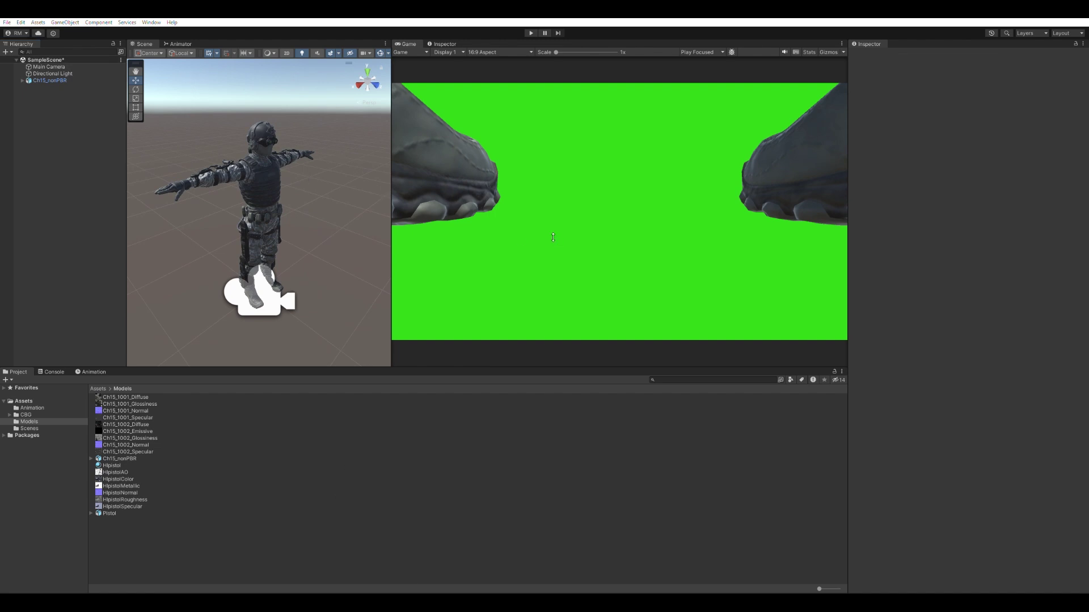
Generate an FPS mesh from Ch15_nonPBR with separate head, arms and body, and name the resulting model "SwatGuy - Model".
{"action": "left_click_drag", "start_coordinate": [60, 80], "coordinate": [556, 343]}
{"action": "right_click_drag", "start_coordinate": [368, 264], "coordinate": [343, 282]}
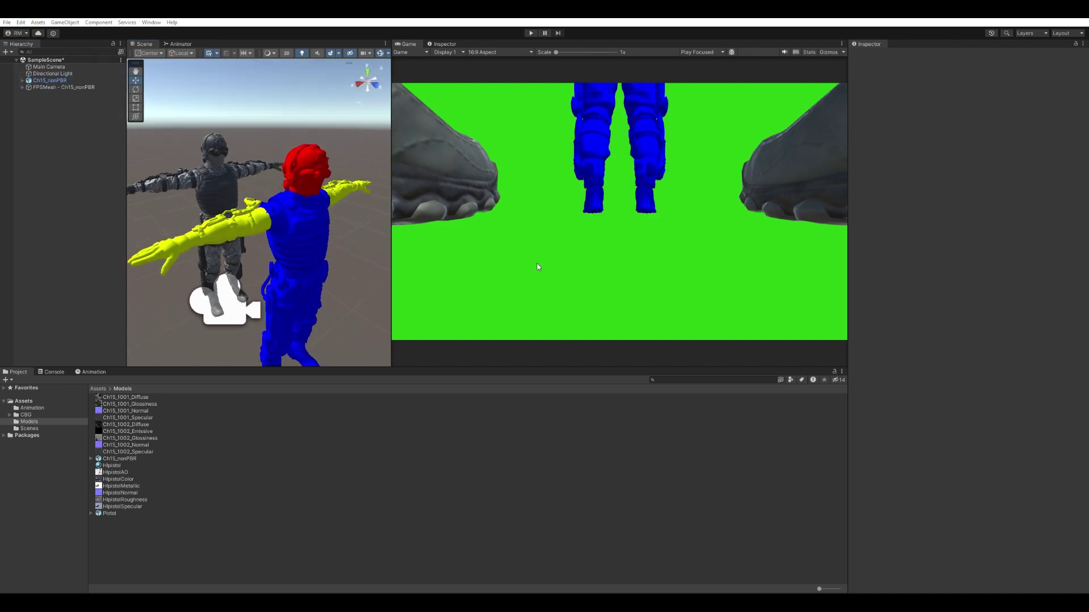
{"action": "left_click", "coordinate": [85, 87]}
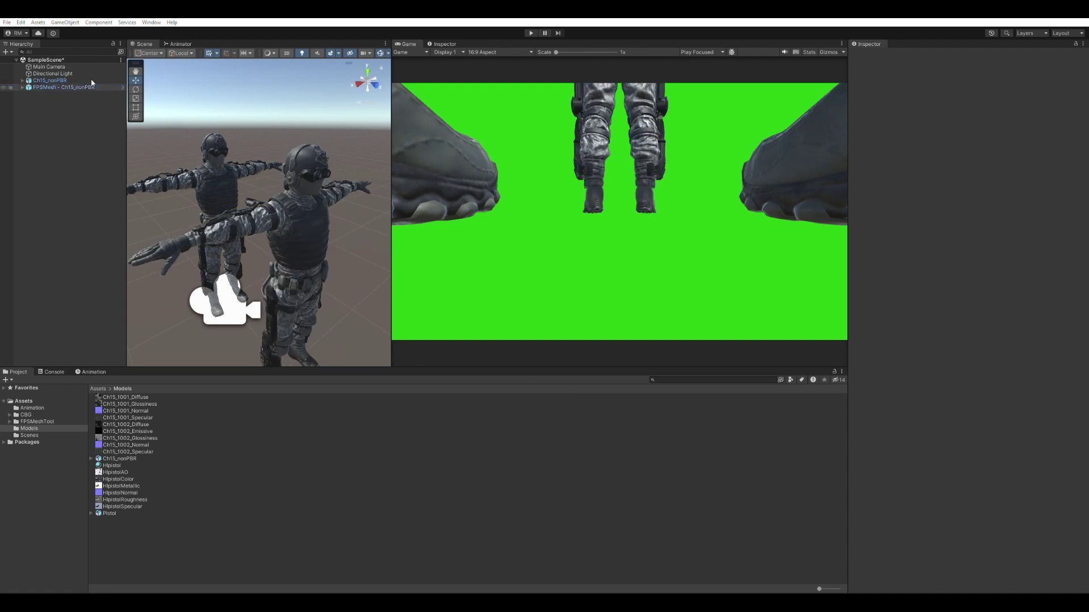
{"action": "type", "text": "SwatGuy - Model"}
{"action": "key", "text": "Return"}
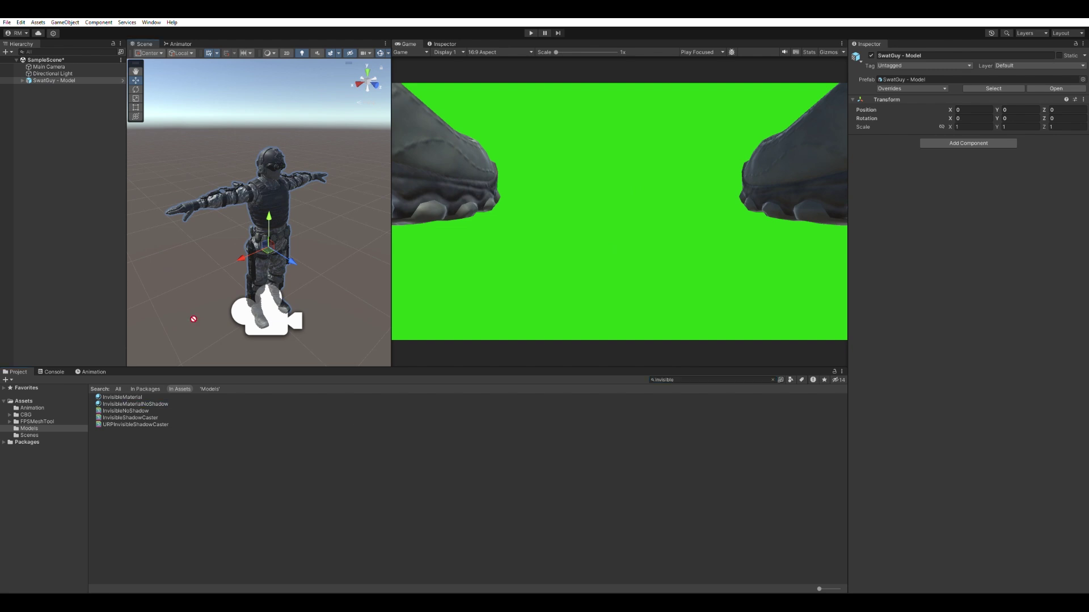
Apply InvisibleMaterial to the head and body of SwatGuy - Model, leaving only the arms visible.
{"action": "left_click_drag", "start_coordinate": [194, 320], "coordinate": [262, 318]}
{"action": "left_click_drag", "start_coordinate": [141, 397], "coordinate": [255, 270]}
{"action": "left_click_drag", "start_coordinate": [140, 397], "coordinate": [272, 162]}
{"action": "middle_click_drag", "start_coordinate": [312, 232], "coordinate": [302, 235]}
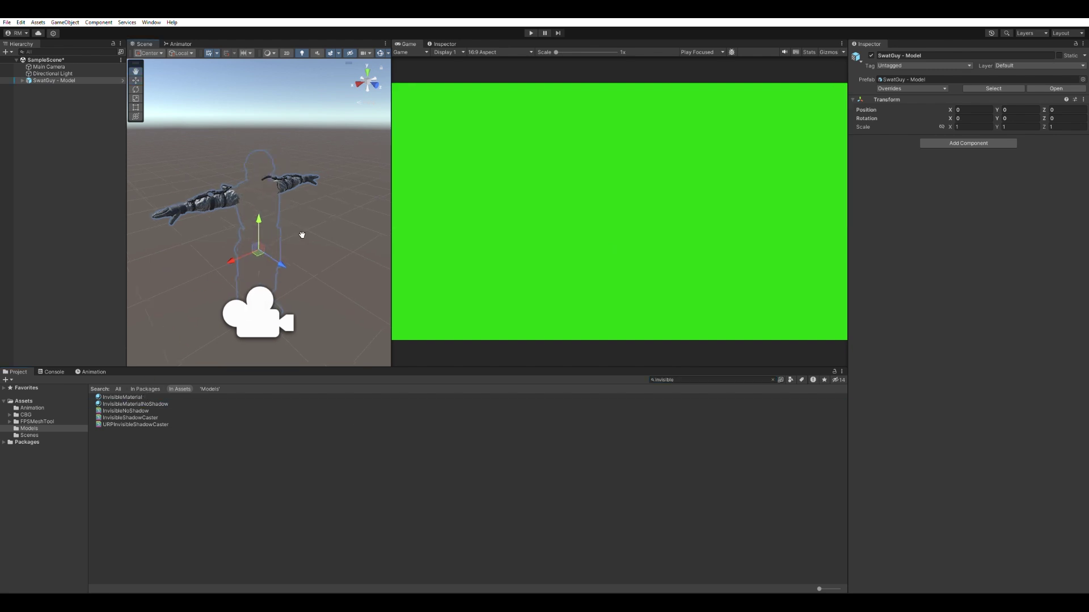
{"action": "left_click_drag", "start_coordinate": [302, 235], "coordinate": [272, 224], "text": "alt"}
Nest SwatGuy - Model under the Main Camera in the hierarchy.
{"action": "left_click", "coordinate": [57, 146]}
{"action": "left_click", "coordinate": [54, 81]}
{"action": "left_click", "coordinate": [91, 321]}
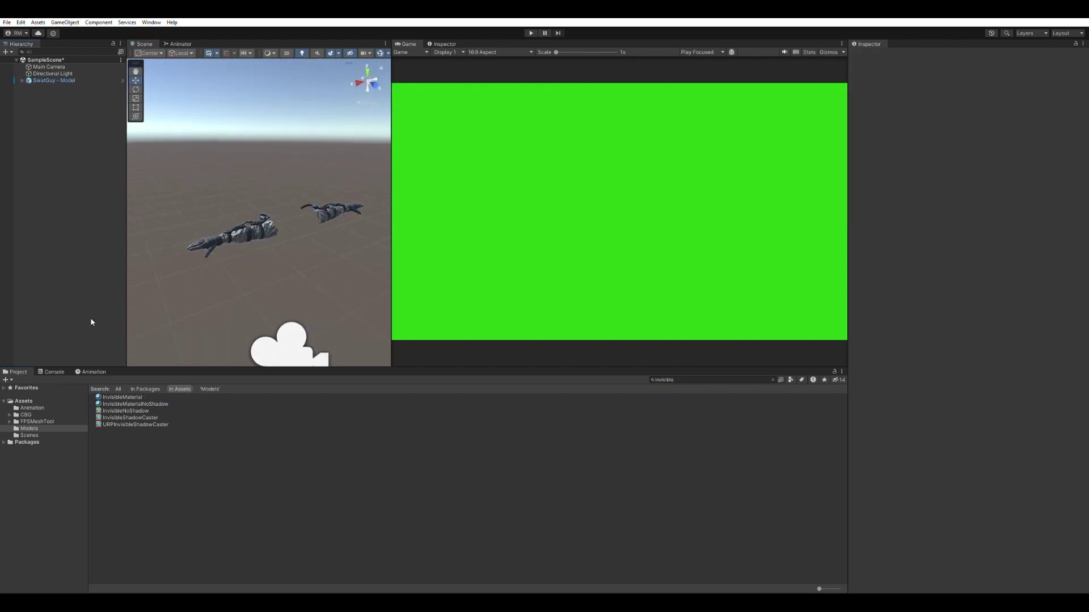
{"action": "left_click", "coordinate": [41, 67]}
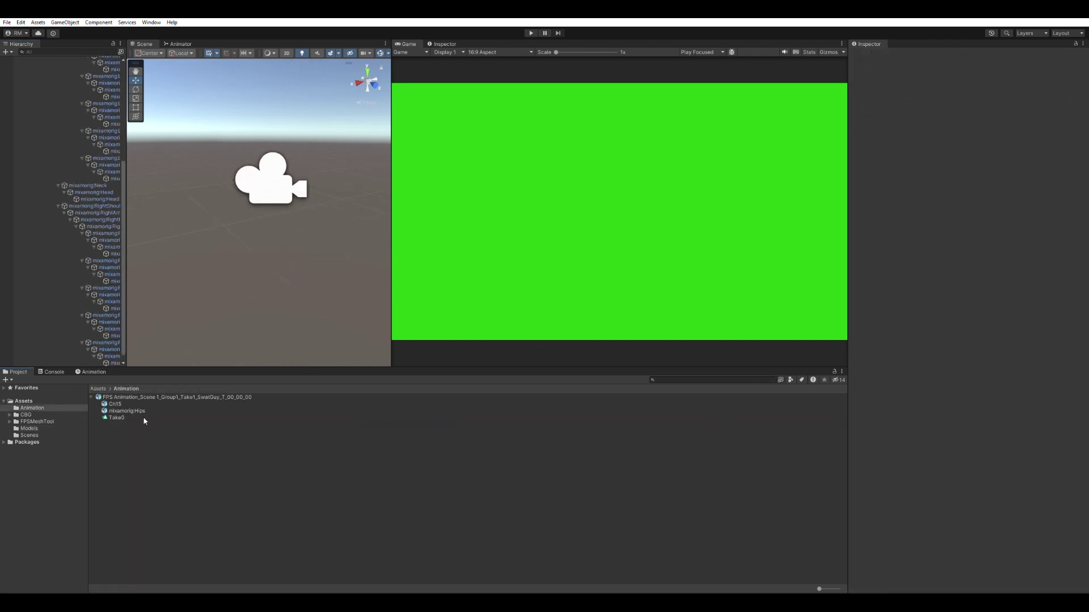
Duplicate the Take0 clip from the FPS animation file and rename the copy "Pistol - Reload".
{"action": "left_click", "coordinate": [117, 418]}
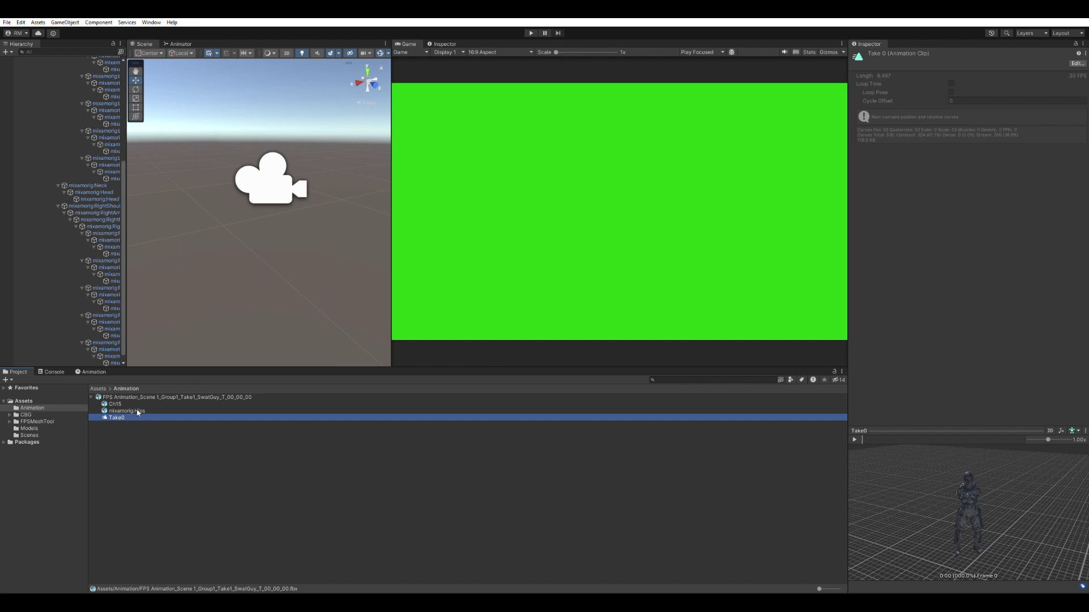
{"action": "key", "text": "ctrl+d"}
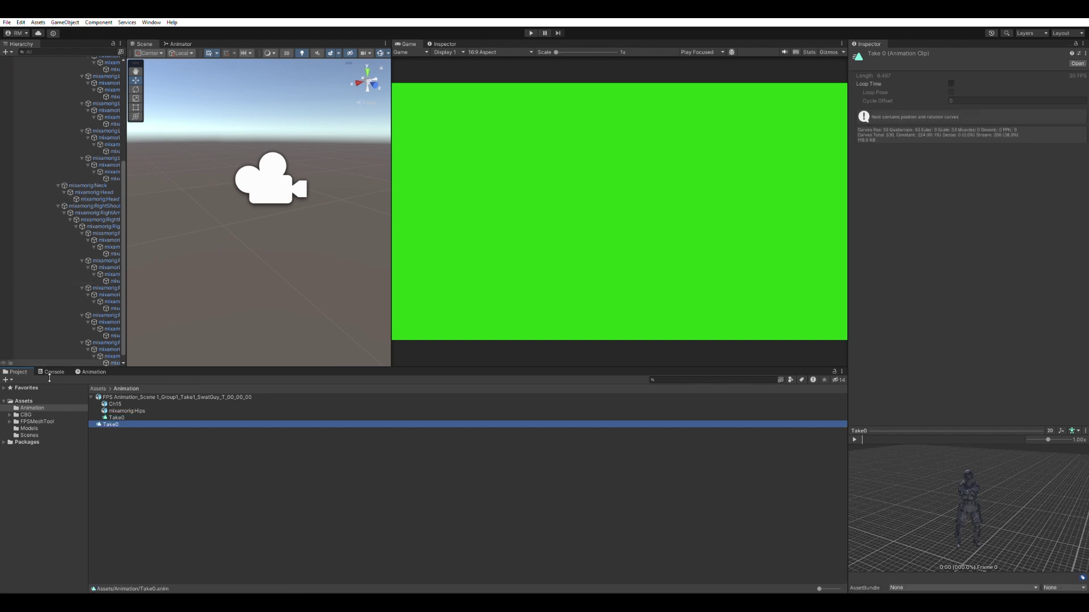
{"action": "left_click", "coordinate": [112, 422]}
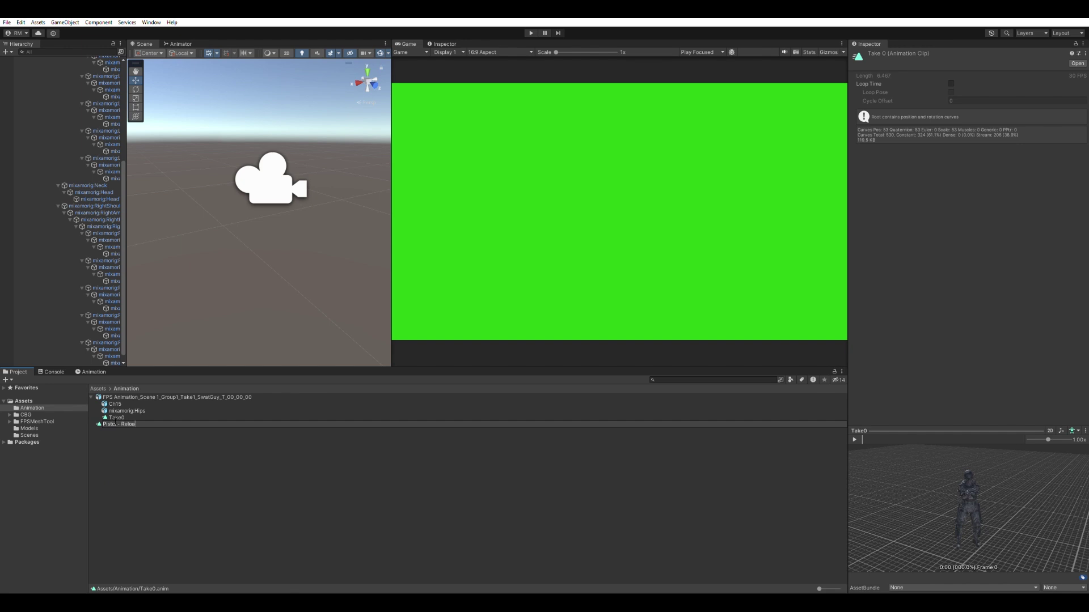
{"action": "type", "text": "Pistol - Reload"}
{"action": "key", "text": "Return"}
{"action": "left_click", "coordinate": [153, 435]}
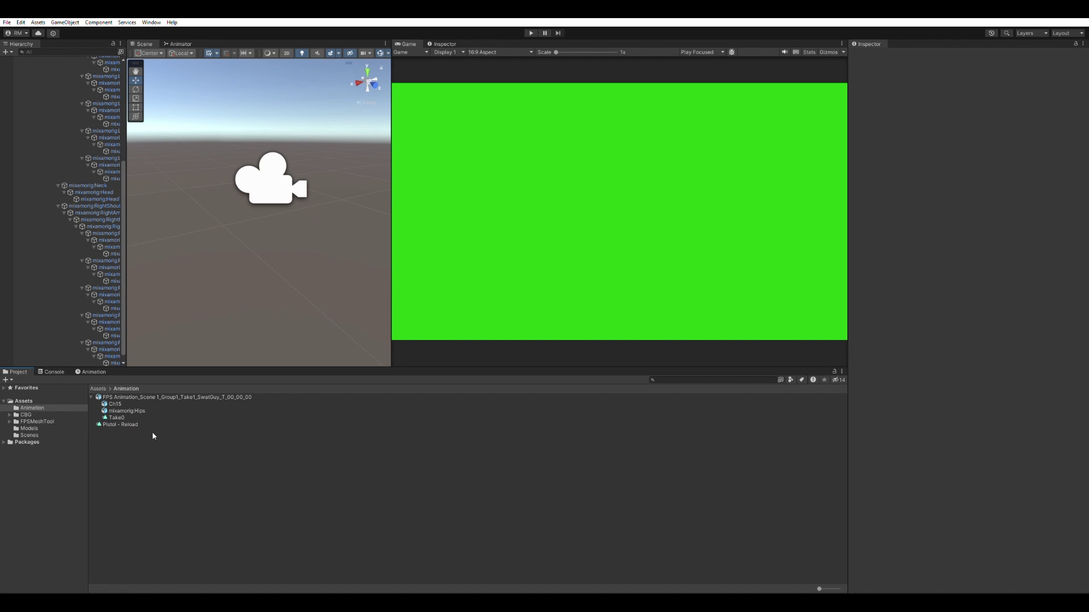
{"action": "left_click", "coordinate": [91, 397]}
Assign the Pistol - Reload clip to SwatGuy - Model under the Main Camera and check its Animator controller.
{"action": "scroll", "coordinate": [62, 199], "scroll_direction": "up", "scroll_amount": 10}
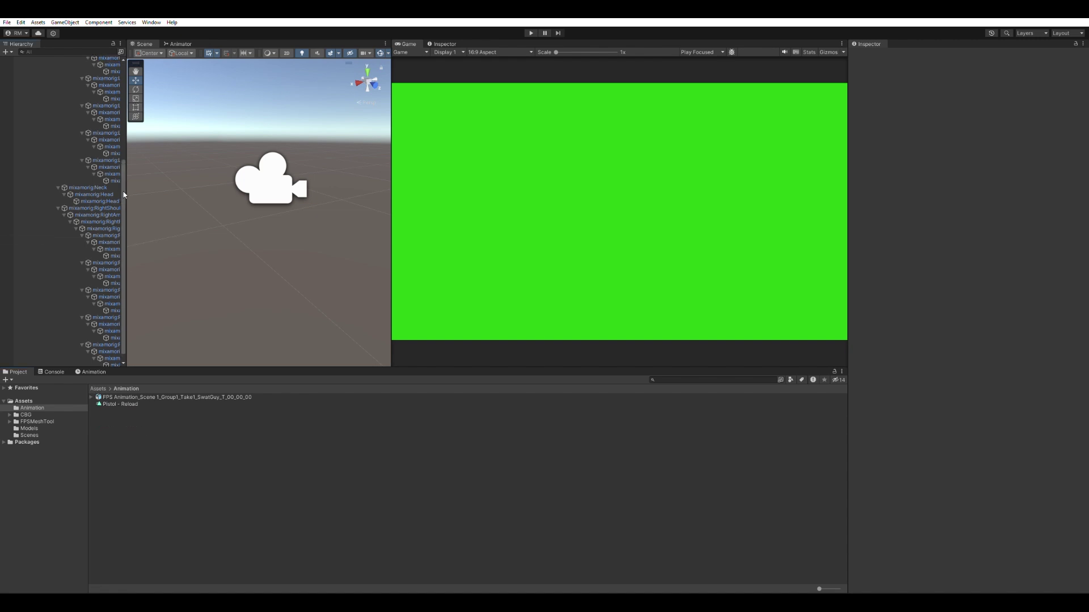
{"action": "left_click", "coordinate": [57, 73]}
{"action": "left_click", "coordinate": [27, 73]}
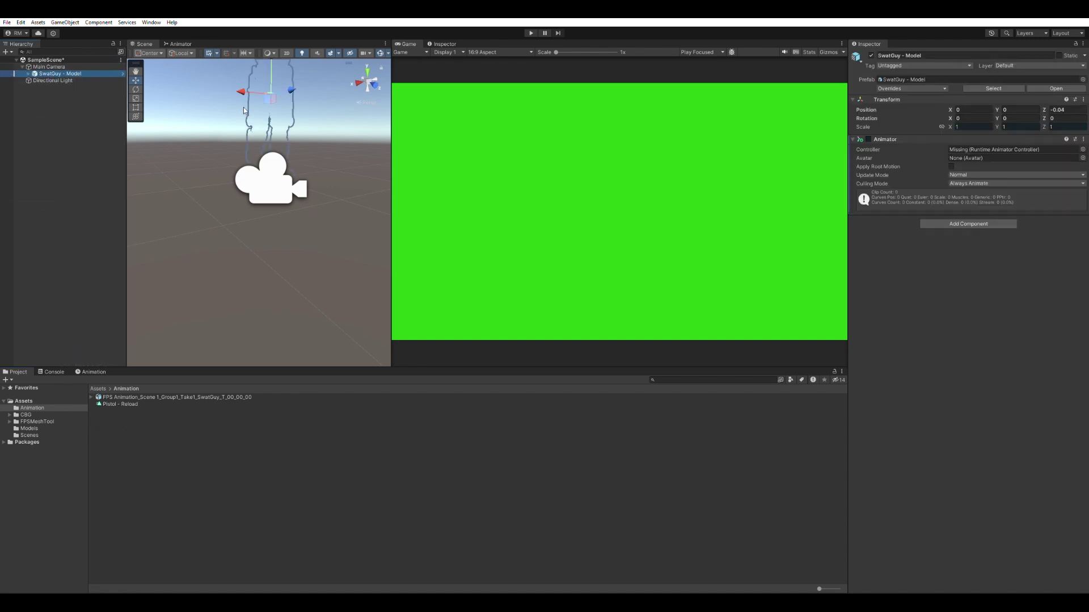
{"action": "key", "text": "f"}
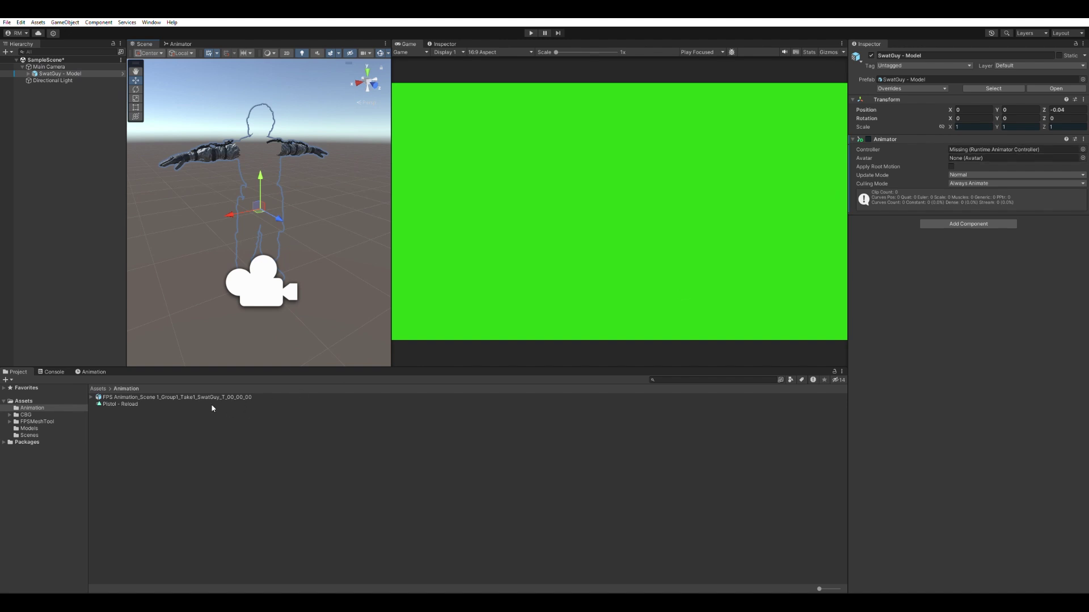
{"action": "left_click_drag", "start_coordinate": [125, 403], "coordinate": [56, 73]}
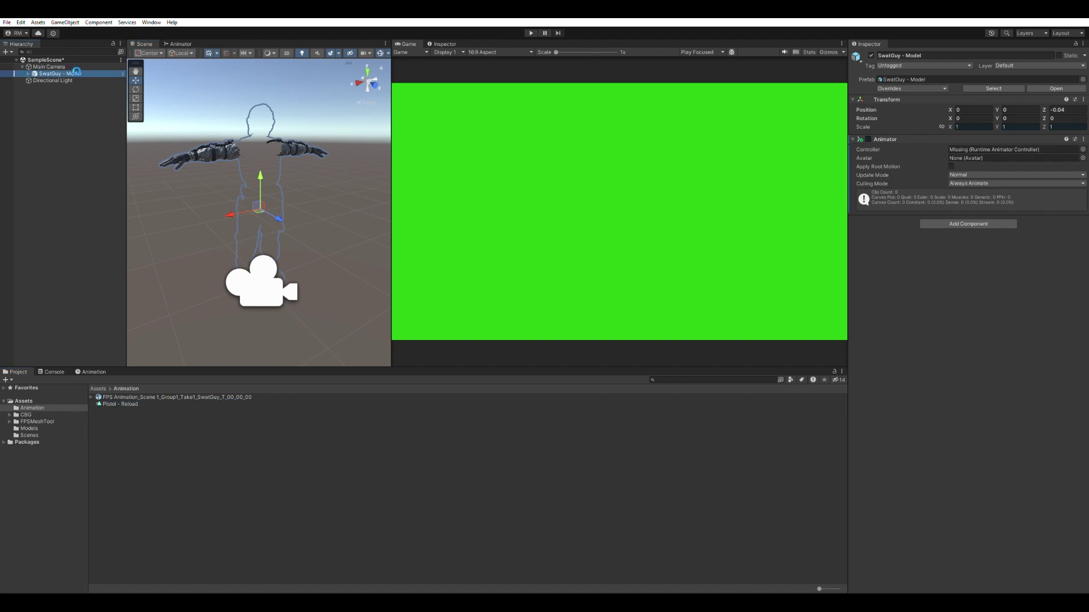
{"action": "left_click", "coordinate": [981, 149]}
{"action": "left_click", "coordinate": [123, 403]}
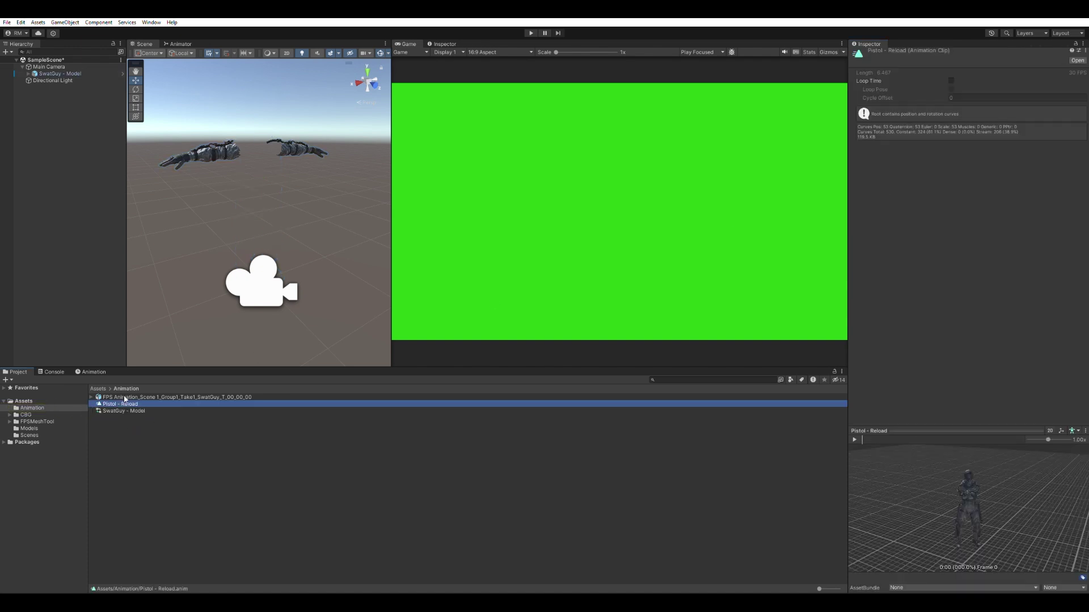
Play the Pistol - Reload clip on SwatGuy - Model and return the playhead to frame 0.
{"action": "left_click", "coordinate": [79, 72]}
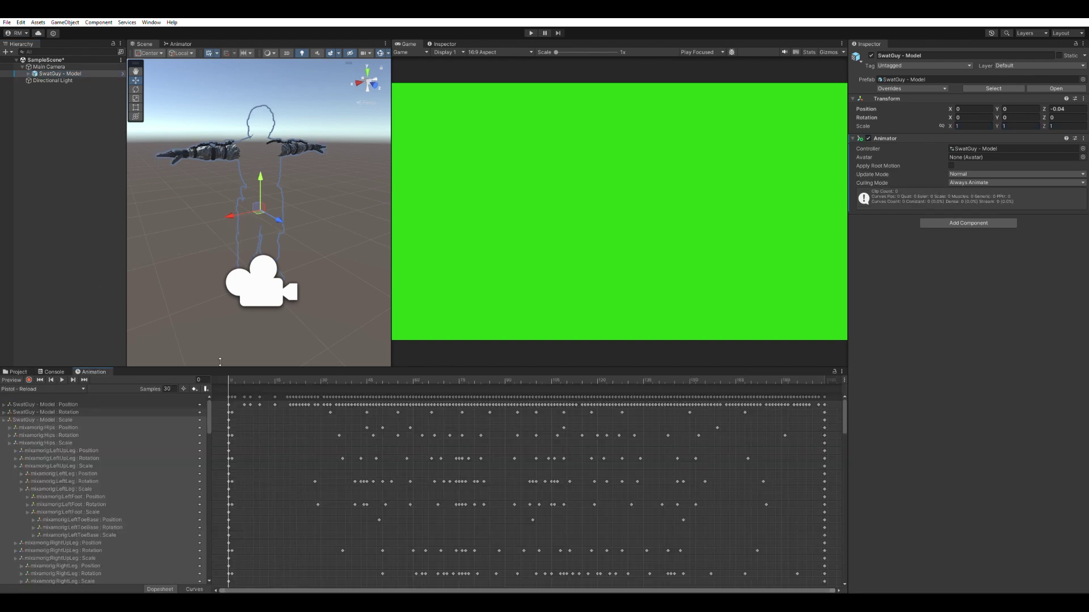
{"action": "left_click", "coordinate": [62, 380]}
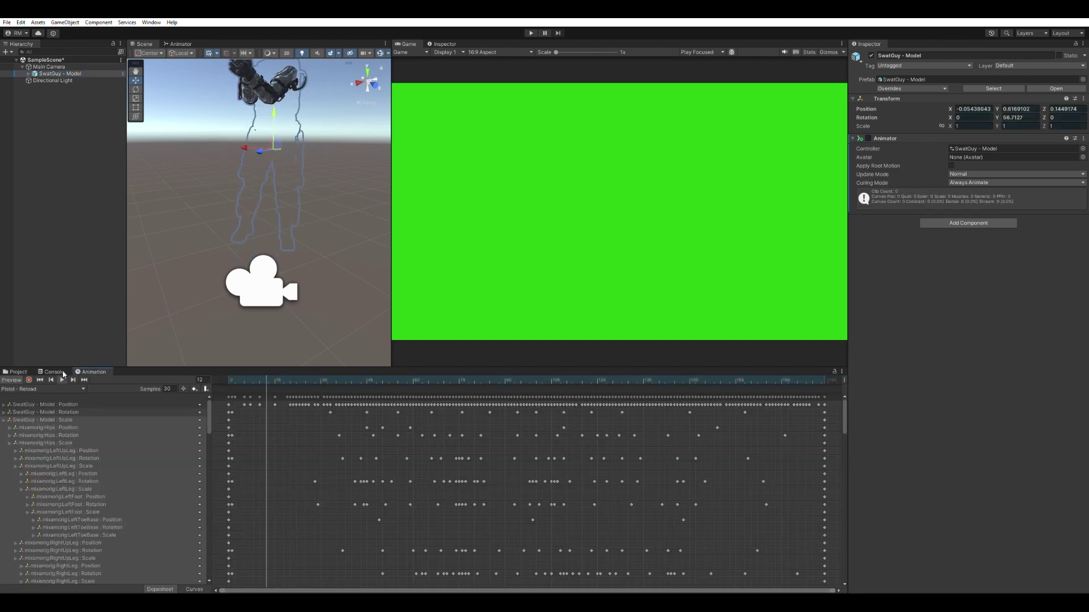
{"action": "left_click", "coordinate": [230, 375]}
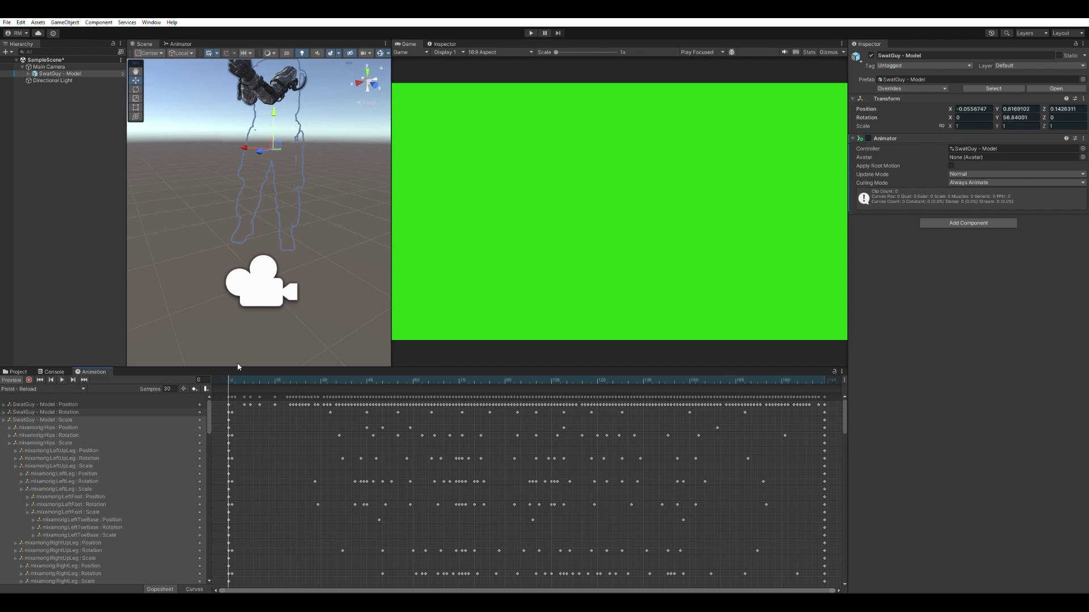
Delete the SwatGuy - Model position and rotation tracks from the Pistol - Reload clip.
{"action": "left_click", "coordinate": [71, 405]}
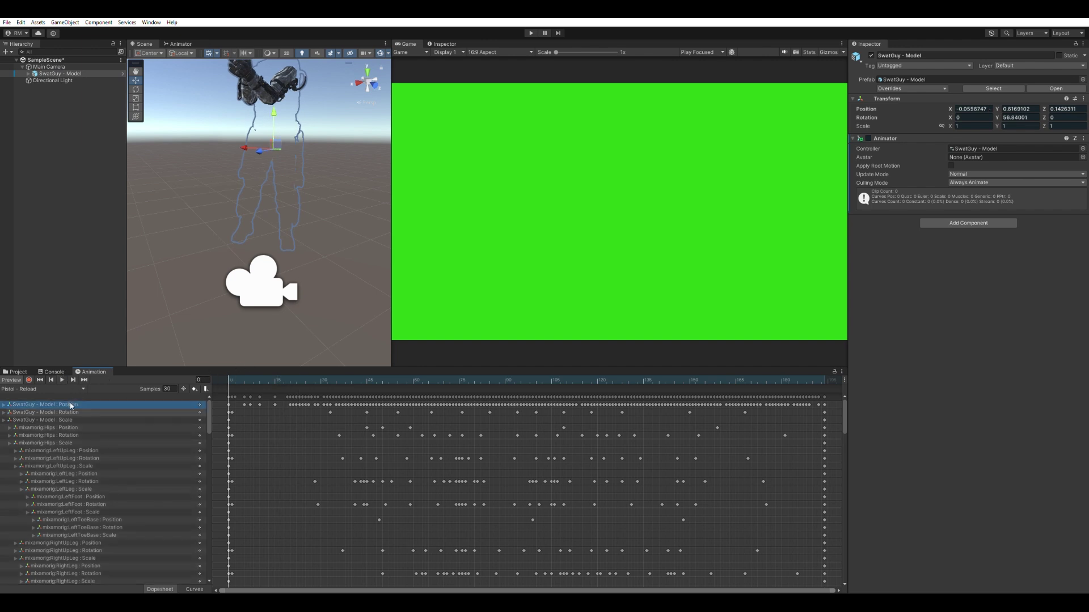
{"action": "key", "text": "shift+Down"}
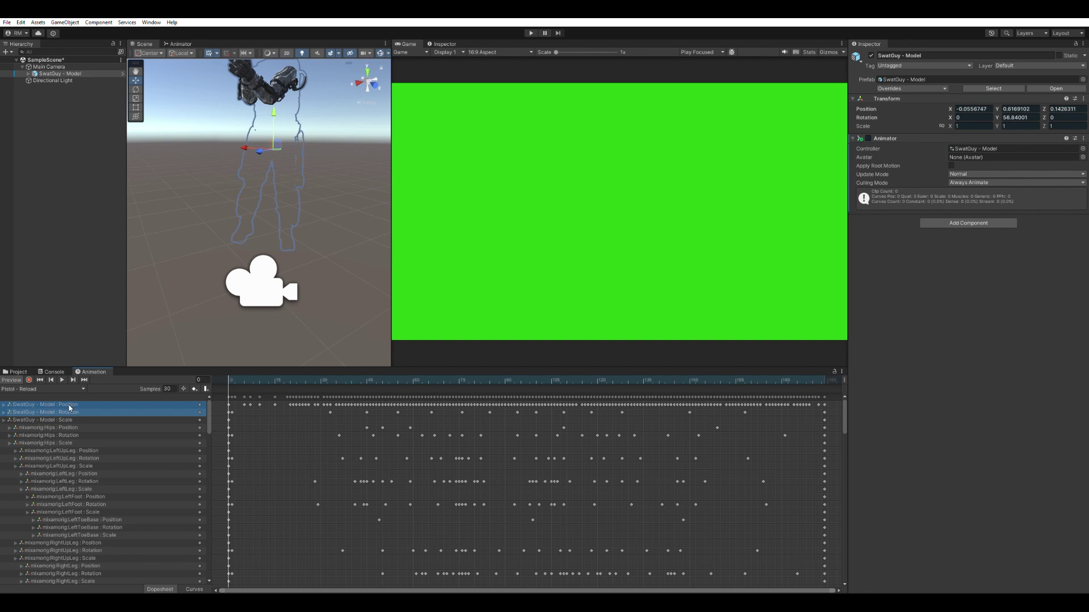
{"action": "key", "text": "Delete"}
{"action": "left_click", "coordinate": [61, 320]}
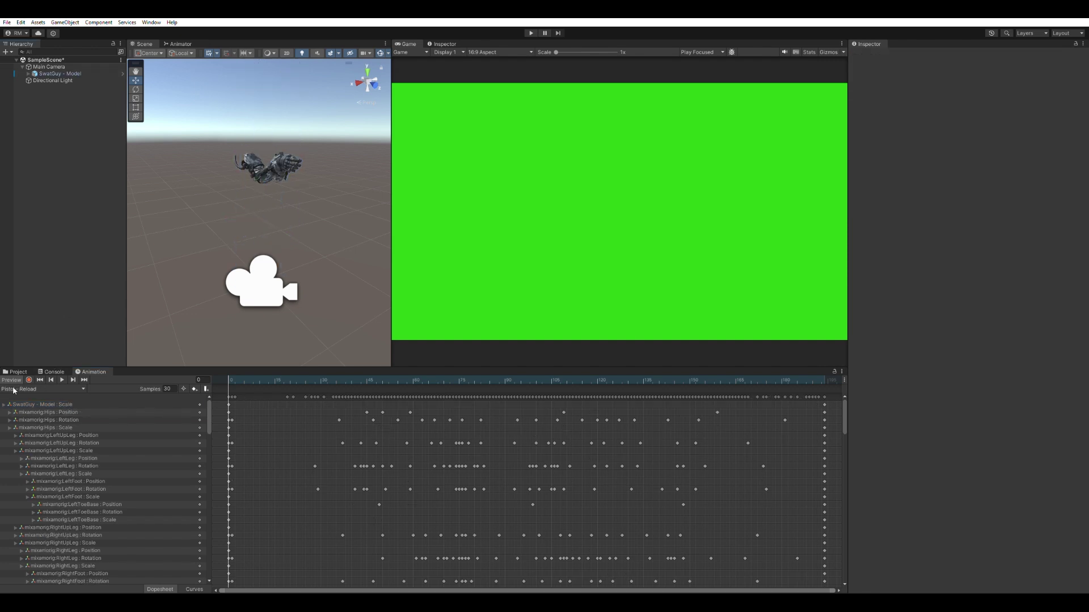
{"action": "mouse_move", "coordinate": [227, 376]}
{"action": "left_mouse_down"}
{"action": "mouse_move", "coordinate": [310, 377]}
{"action": "mouse_move", "coordinate": [224, 380]}
{"action": "left_mouse_up"}
Move SwatGuy - Model down in front of the camera to about X 0.04, Y -1.521, Z -0.075.
{"action": "left_click", "coordinate": [64, 73]}
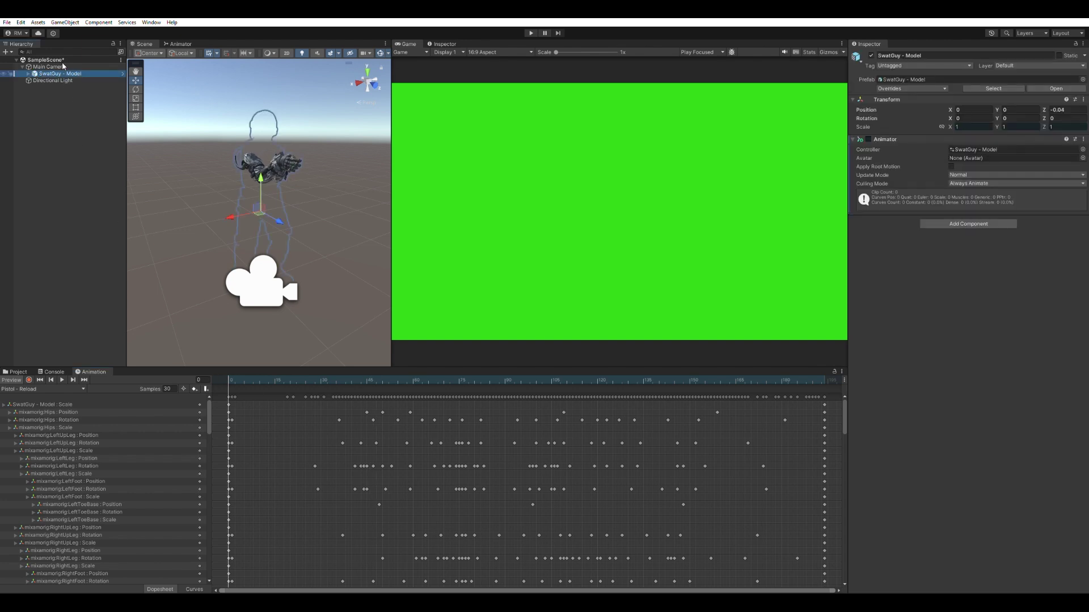
{"action": "left_click_drag", "start_coordinate": [260, 178], "coordinate": [262, 300]}
{"action": "left_click_drag", "start_coordinate": [278, 349], "coordinate": [274, 343]}
{"action": "left_click_drag", "start_coordinate": [258, 296], "coordinate": [257, 294]}
{"action": "left_click_drag", "start_coordinate": [227, 330], "coordinate": [274, 347]}
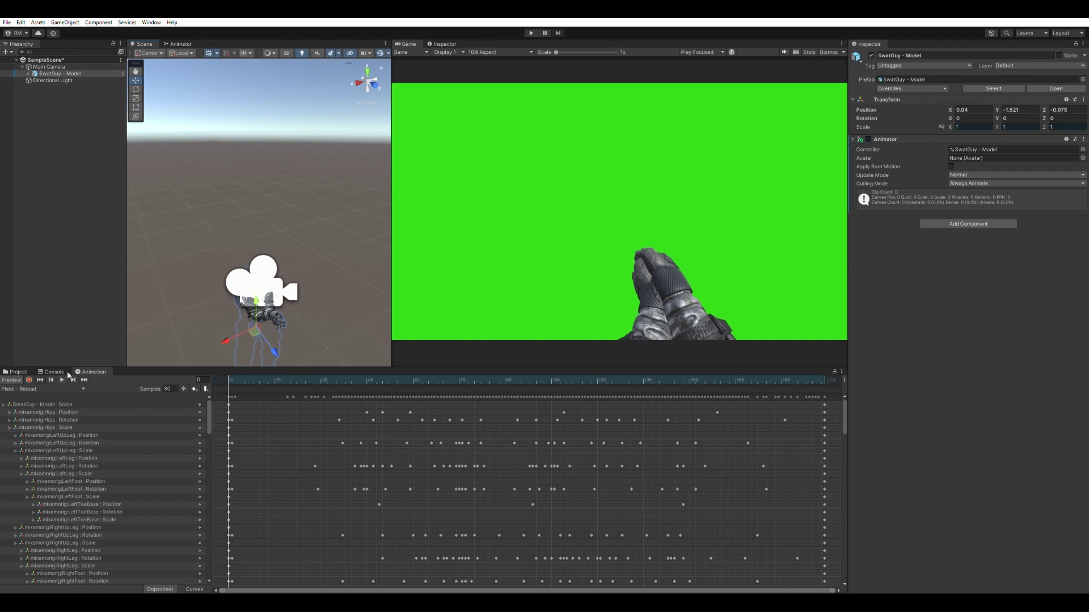
Move the end keyframes of the Pistol - Reload clip to about frame 165 and play the clip.
{"action": "left_click_drag", "start_coordinate": [229, 375], "coordinate": [458, 369]}
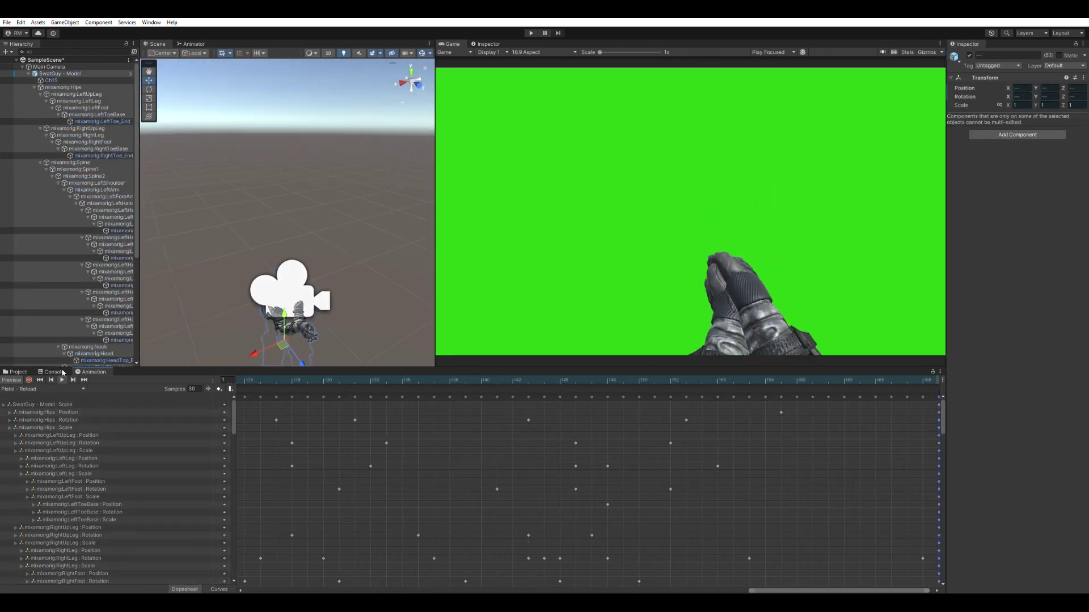
{"action": "left_click", "coordinate": [818, 380]}
{"action": "left_click_drag", "start_coordinate": [811, 377], "coordinate": [863, 397]}
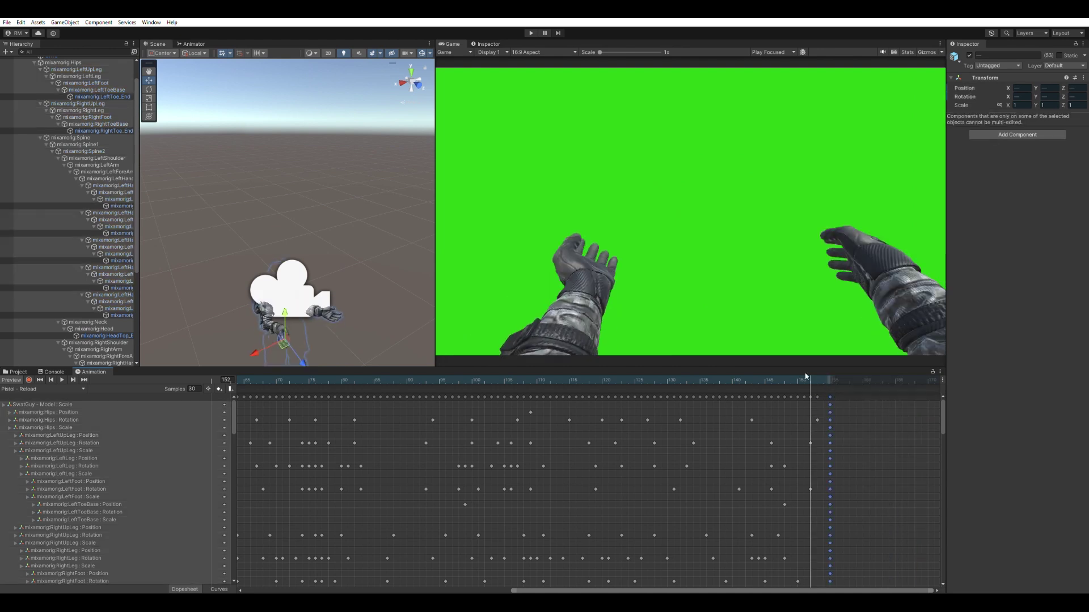
{"action": "key", "text": "space"}
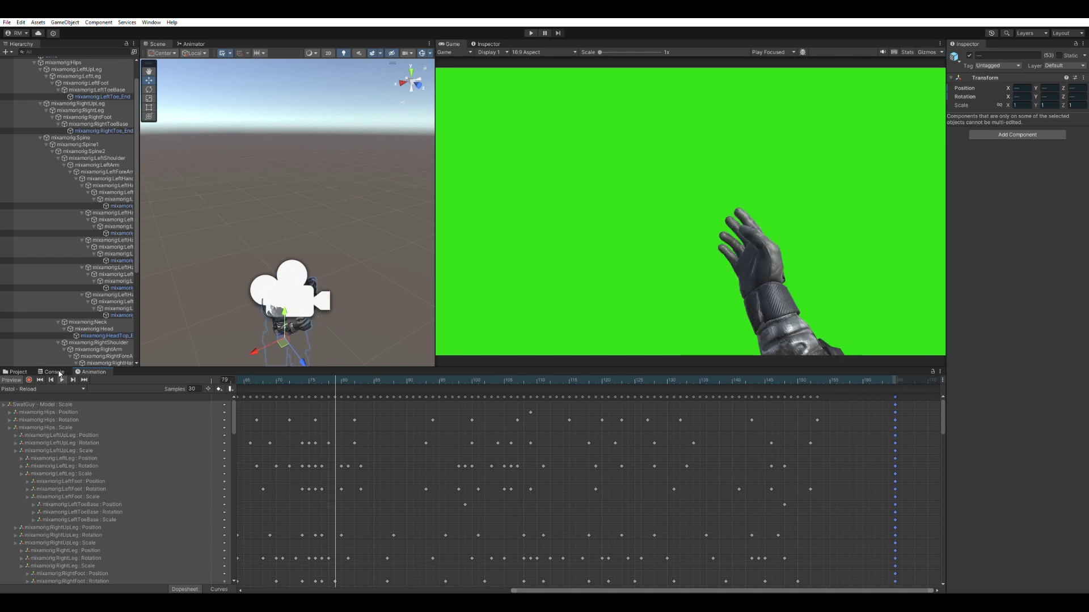
{"action": "scroll", "coordinate": [496, 486], "scroll_direction": "down", "scroll_amount": 5}
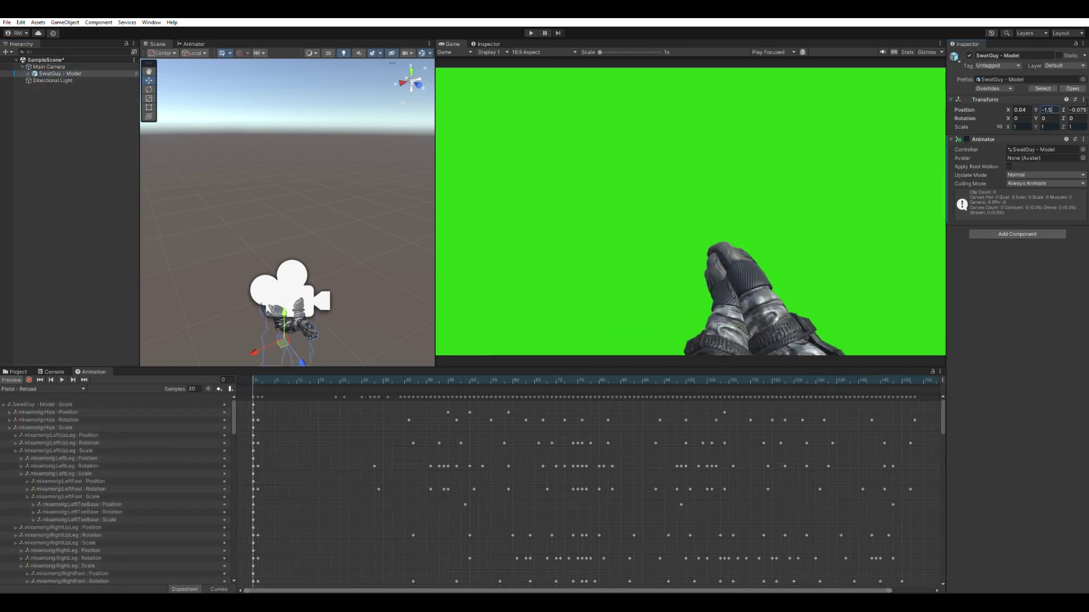
Place the Pistol model from the Models folder under mixamorig:RightHand in SwatGuy - Model's bone hierarchy.
{"action": "left_click", "coordinate": [17, 372]}
{"action": "left_click", "coordinate": [28, 428]}
{"action": "left_click", "coordinate": [28, 73]}
{"action": "left_click", "coordinate": [34, 88]}
{"action": "left_click", "coordinate": [41, 94], "text": "alt"}
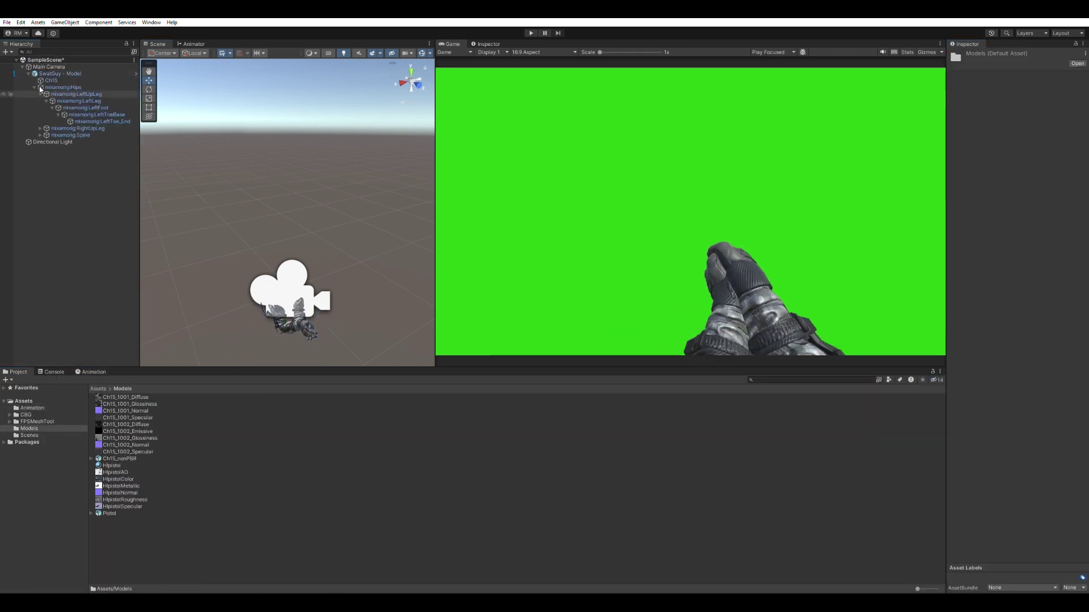
{"action": "left_click", "coordinate": [40, 108], "text": "alt"}
{"action": "left_click_drag", "start_coordinate": [140, 170], "coordinate": [225, 170]}
{"action": "left_click", "coordinate": [99, 196]}
{"action": "left_click", "coordinate": [82, 169]}
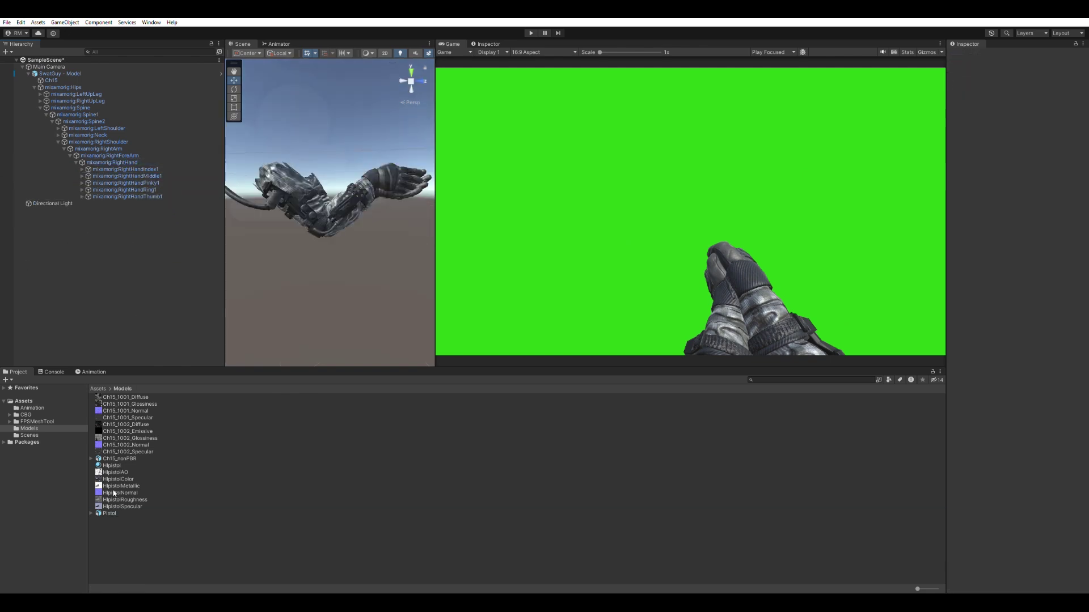
{"action": "left_click_drag", "start_coordinate": [108, 510], "coordinate": [124, 161]}
Set the Pistol's rotation to X -90, Y 0, Z 90 so it points forward from the hand.
{"action": "scroll", "coordinate": [329, 252], "scroll_direction": "up", "scroll_amount": 5}
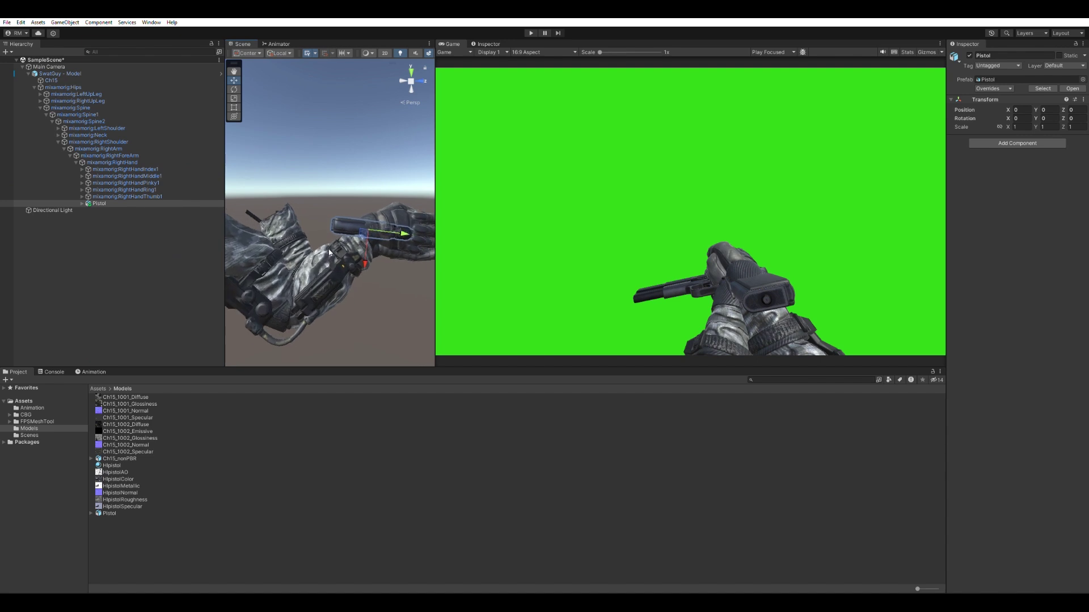
{"action": "middle_click_drag", "start_coordinate": [329, 253], "coordinate": [271, 259]}
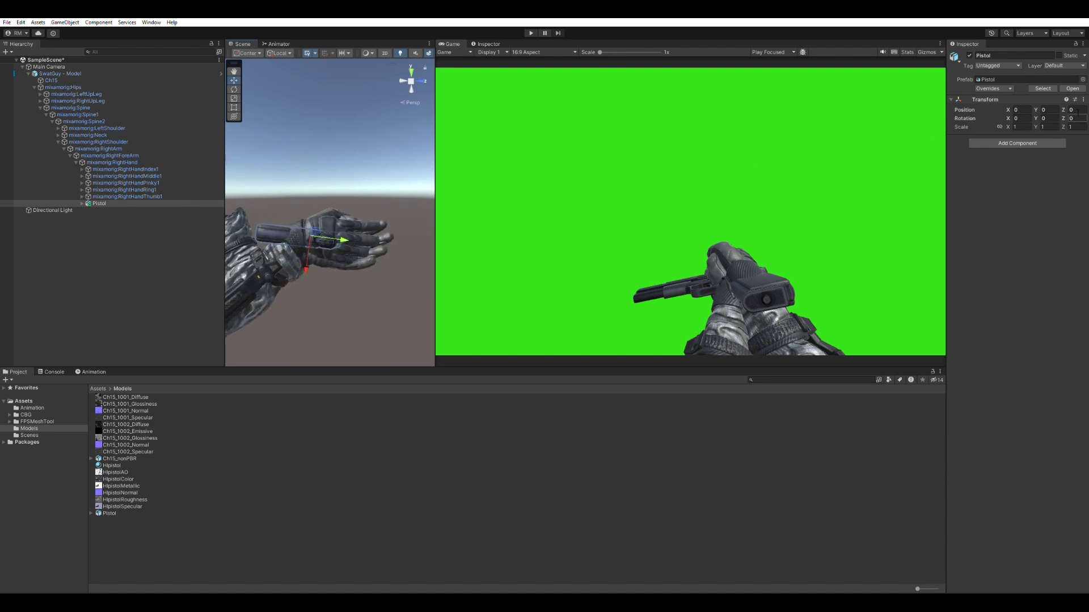
{"action": "type", "text": "90"}
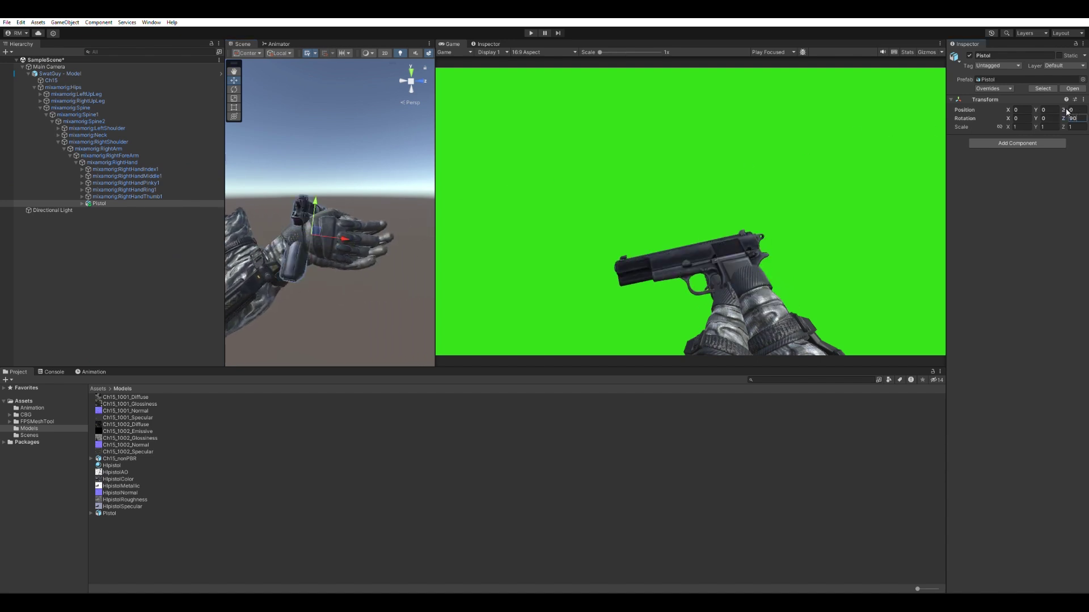
{"action": "type", "text": "90"}
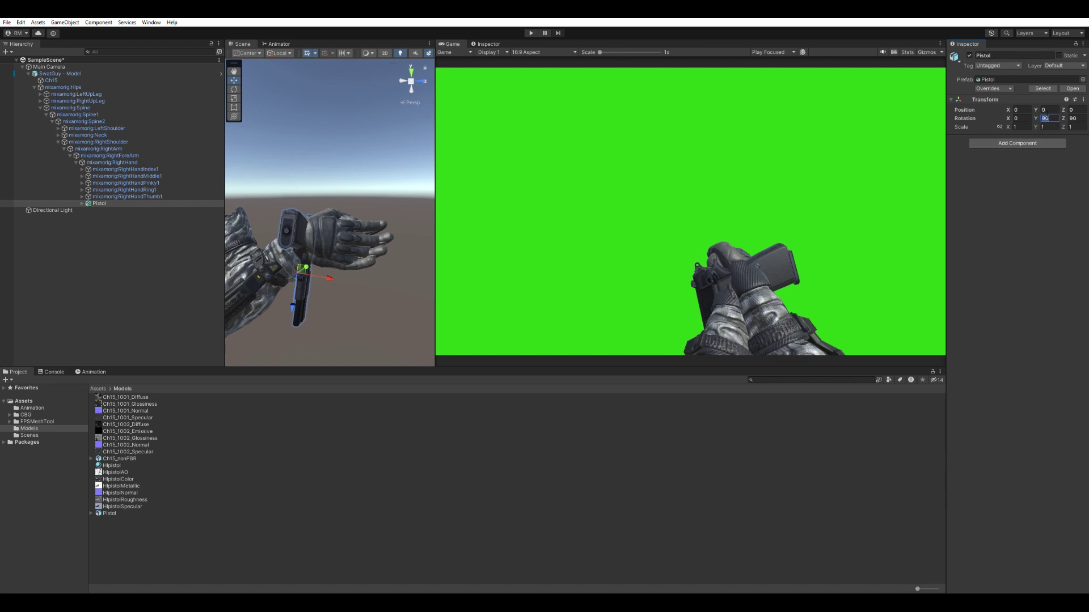
{"action": "type", "text": "090"}
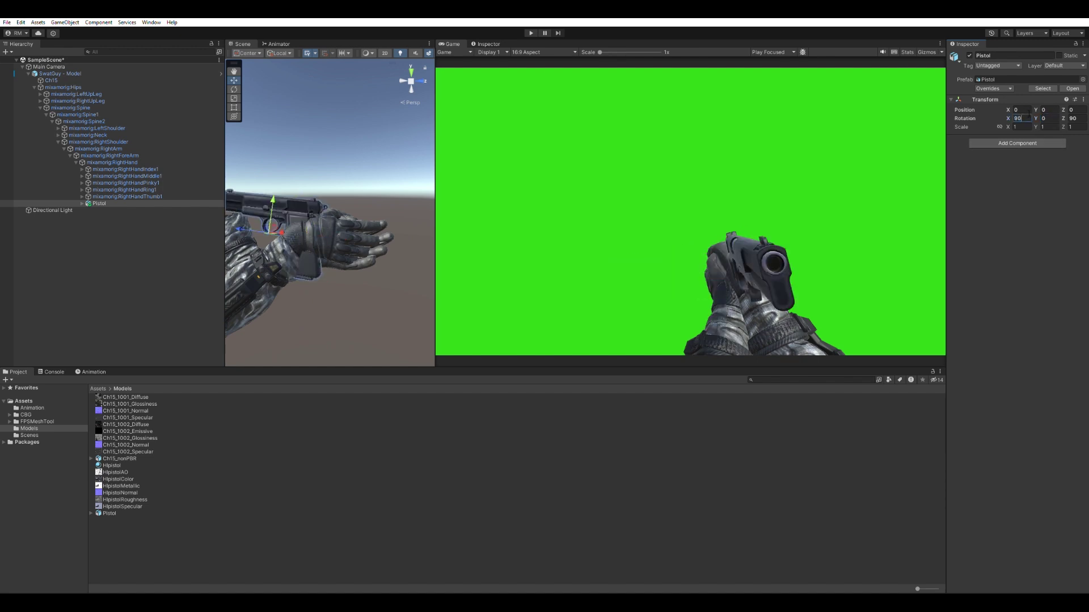
{"action": "key", "text": "BackSpace"}
{"action": "key", "text": "BackSpace"}
{"action": "type", "text": "-90"}
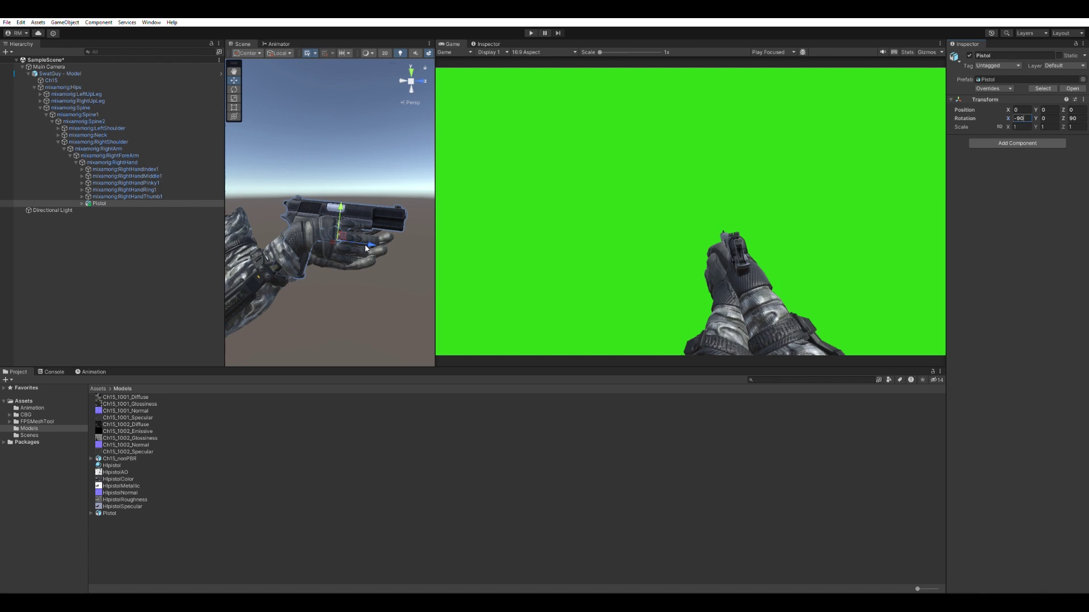
Widen the Scene view and move the Pistol toward the palm to about X -0.023, Y 0.0725, Z 0.
{"action": "middle_click_drag", "start_coordinate": [366, 248], "coordinate": [368, 246]}
{"action": "left_click_drag", "start_coordinate": [352, 207], "coordinate": [354, 186]}
{"action": "left_click_drag", "start_coordinate": [384, 226], "coordinate": [420, 227]}
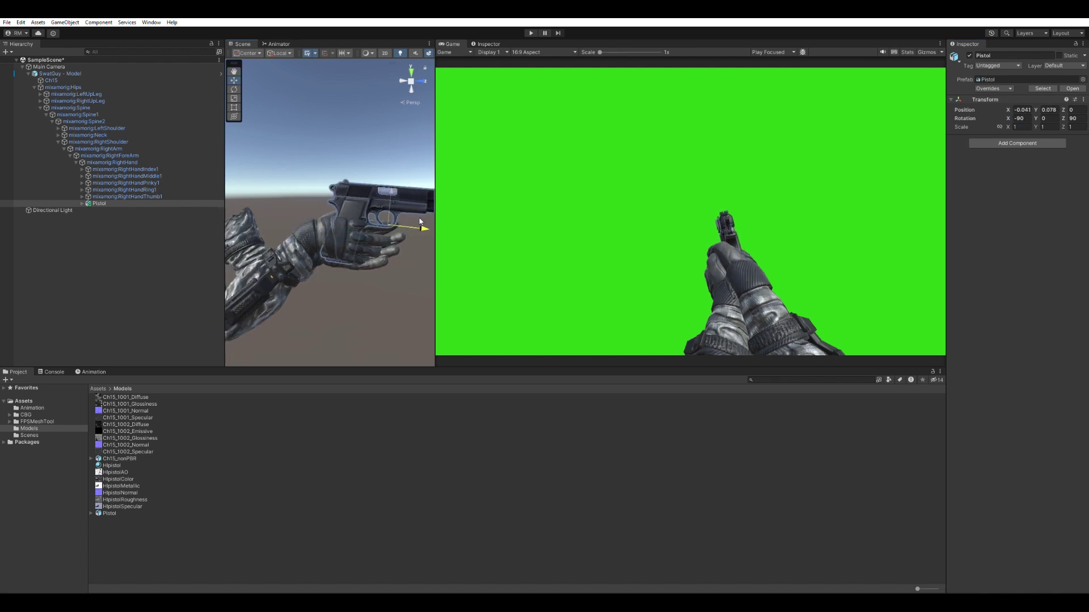
{"action": "scroll", "coordinate": [392, 241], "scroll_direction": "up", "scroll_amount": 3}
{"action": "middle_click_drag", "start_coordinate": [392, 241], "coordinate": [369, 284]}
{"action": "left_click_drag", "start_coordinate": [440, 293], "coordinate": [577, 292]}
{"action": "middle_click_drag", "start_coordinate": [482, 294], "coordinate": [470, 241]}
{"action": "left_click_drag", "start_coordinate": [456, 195], "coordinate": [457, 212]}
Fit the Pistol into the right hand at about position -0.033, 0.0801, 0.0181 and rotation -92.12, 68.69, 20.93.
{"action": "scroll", "coordinate": [402, 312], "scroll_direction": "up", "scroll_amount": 3}
{"action": "right_click_drag", "start_coordinate": [402, 312], "coordinate": [697, 332]}
{"action": "key", "text": "a"}
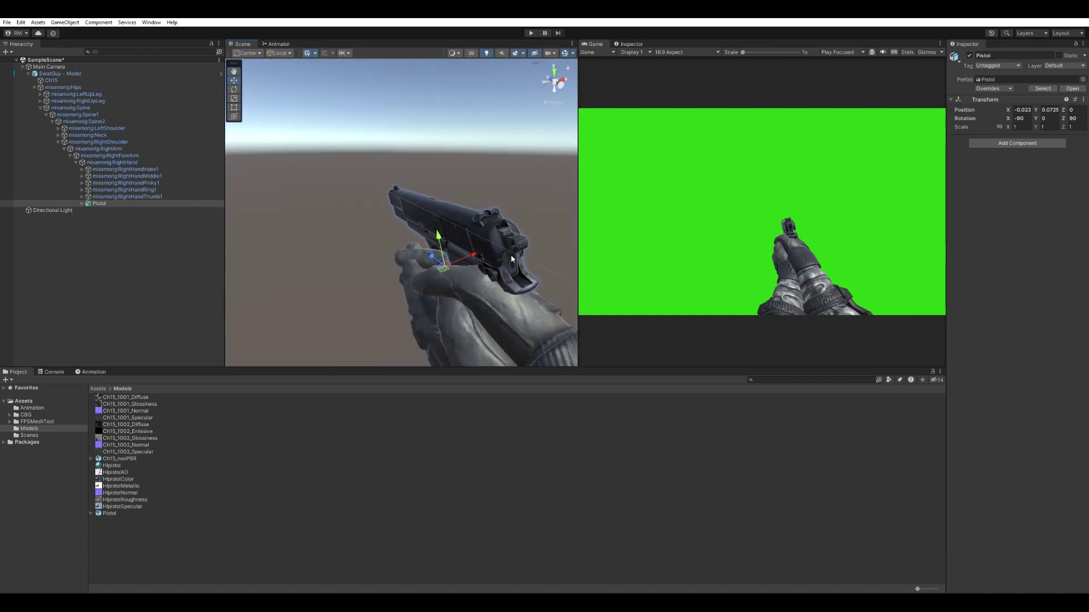
{"action": "left_click_drag", "start_coordinate": [472, 255], "coordinate": [457, 235]}
{"action": "key", "text": "a"}
{"action": "right_click_drag", "start_coordinate": [458, 234], "coordinate": [607, 249]}
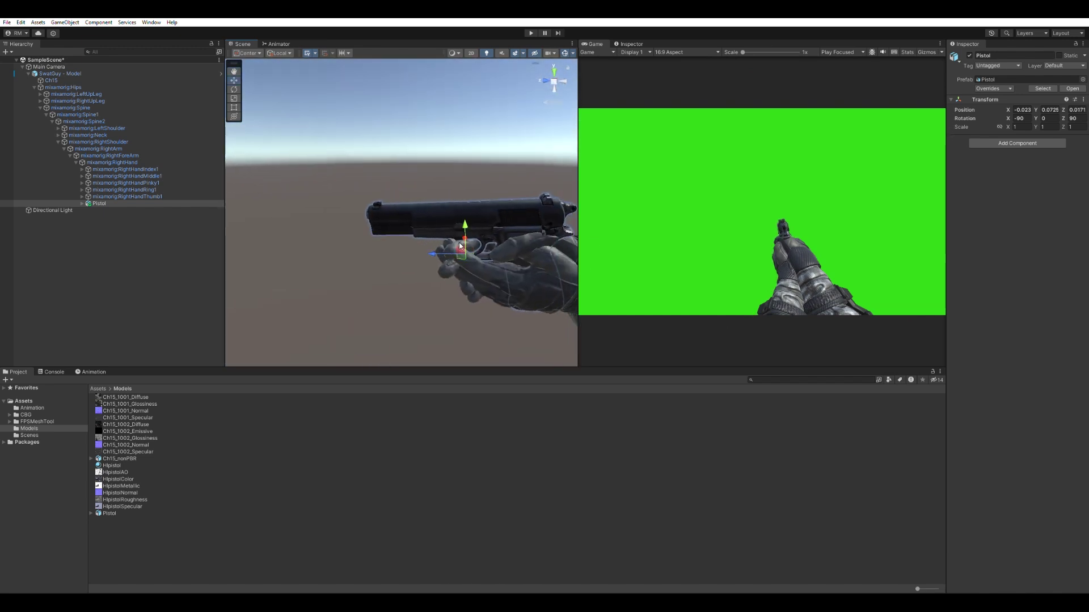
{"action": "mouse_move", "coordinate": [442, 248]}
{"action": "left_mouse_down"}
{"action": "mouse_move", "coordinate": [429, 242]}
{"action": "mouse_move", "coordinate": [450, 224]}
{"action": "mouse_move", "coordinate": [428, 243]}
{"action": "mouse_move", "coordinate": [457, 261]}
{"action": "mouse_move", "coordinate": [464, 222]}
{"action": "mouse_move", "coordinate": [445, 228]}
{"action": "left_mouse_up"}
{"action": "key", "text": "e"}
{"action": "key", "text": "w"}
{"action": "left_click_drag", "start_coordinate": [422, 265], "coordinate": [413, 259]}
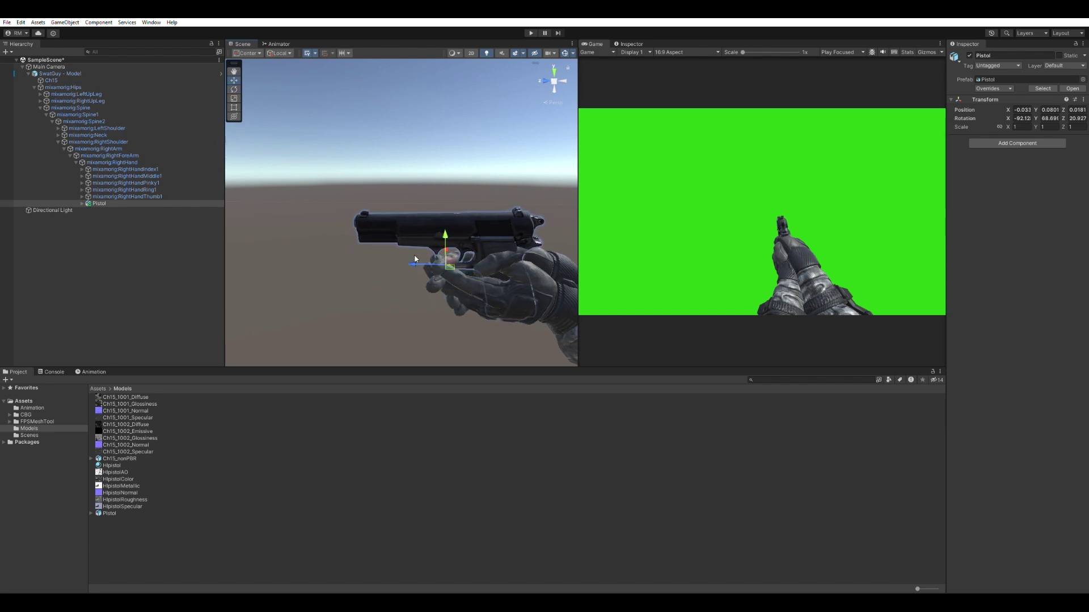
Scrub through the Pistol - Reload clip and move SwatGuy - Model to about X 0.125, Y -1.549, Z -0.05.
{"action": "left_click", "coordinate": [96, 372]}
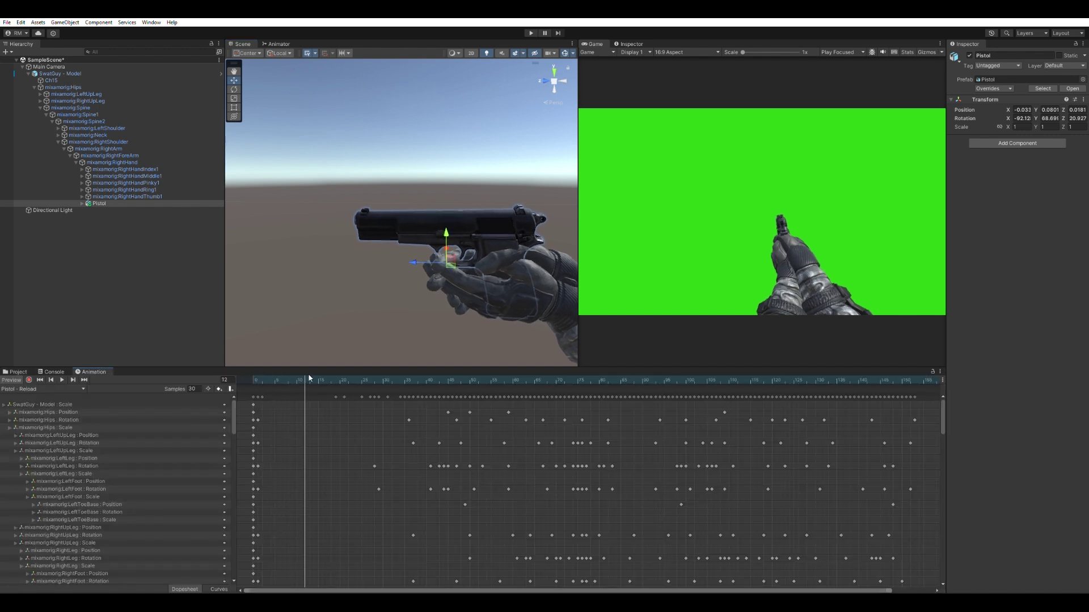
{"action": "left_click_drag", "start_coordinate": [386, 387], "coordinate": [235, 360]}
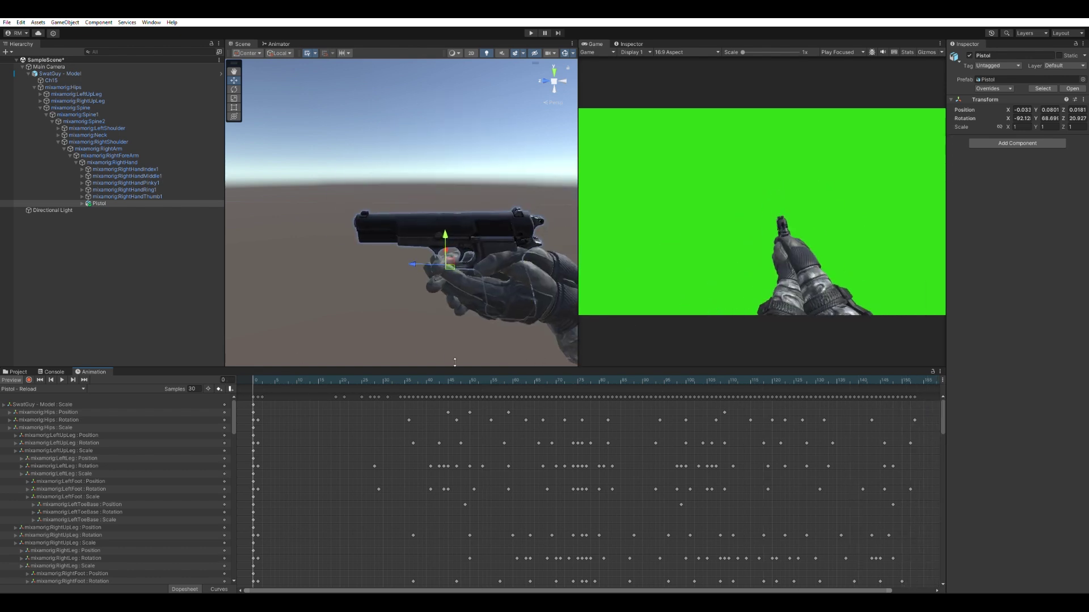
{"action": "left_click", "coordinate": [60, 73]}
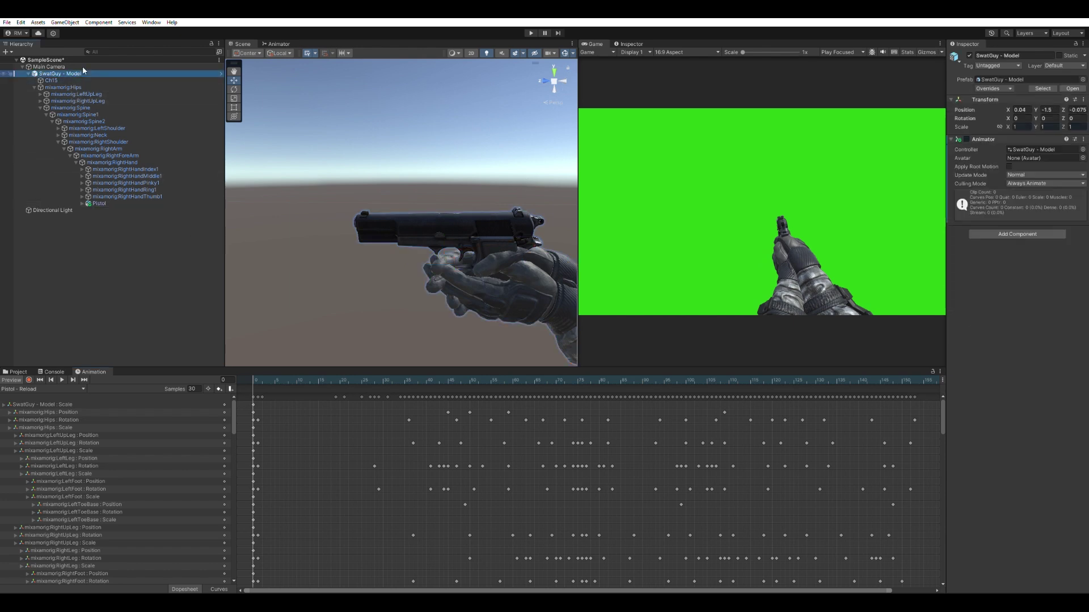
{"action": "scroll", "coordinate": [442, 244], "scroll_direction": "down", "scroll_amount": 5}
{"action": "middle_click_drag", "start_coordinate": [443, 244], "coordinate": [438, 191]}
{"action": "left_click_drag", "start_coordinate": [470, 305], "coordinate": [473, 299]}
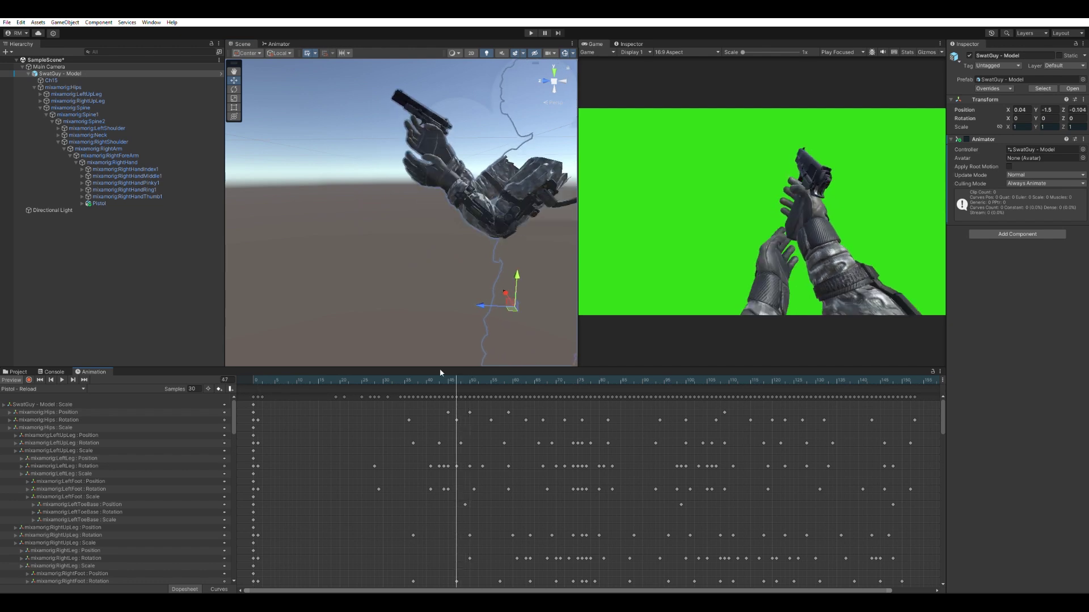
{"action": "left_click_drag", "start_coordinate": [497, 293], "coordinate": [485, 287]}
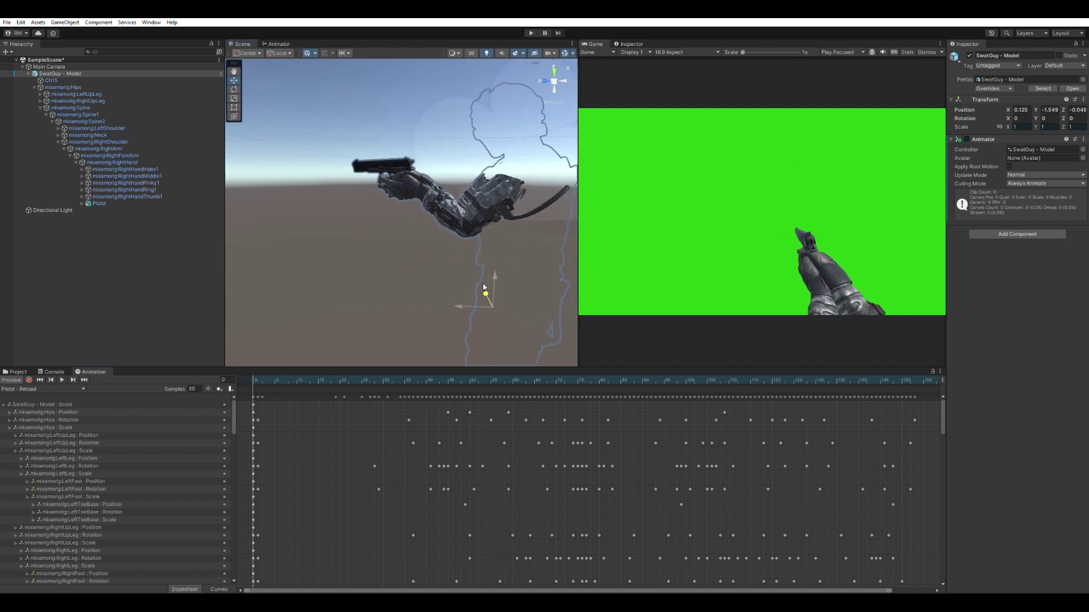
{"action": "mouse_move", "coordinate": [265, 369]}
{"action": "left_mouse_down"}
{"action": "mouse_move", "coordinate": [911, 372]}
{"action": "mouse_move", "coordinate": [253, 374]}
{"action": "left_mouse_up"}
Realign the Pistol with the right hand at frame 47, moving it to about X -0.027, Y 0.1005, Z 0.0125.
{"action": "scroll", "coordinate": [385, 170], "scroll_direction": "up", "scroll_amount": 7}
{"action": "middle_click_drag", "start_coordinate": [381, 142], "coordinate": [404, 254]}
{"action": "left_click", "coordinate": [425, 192]}
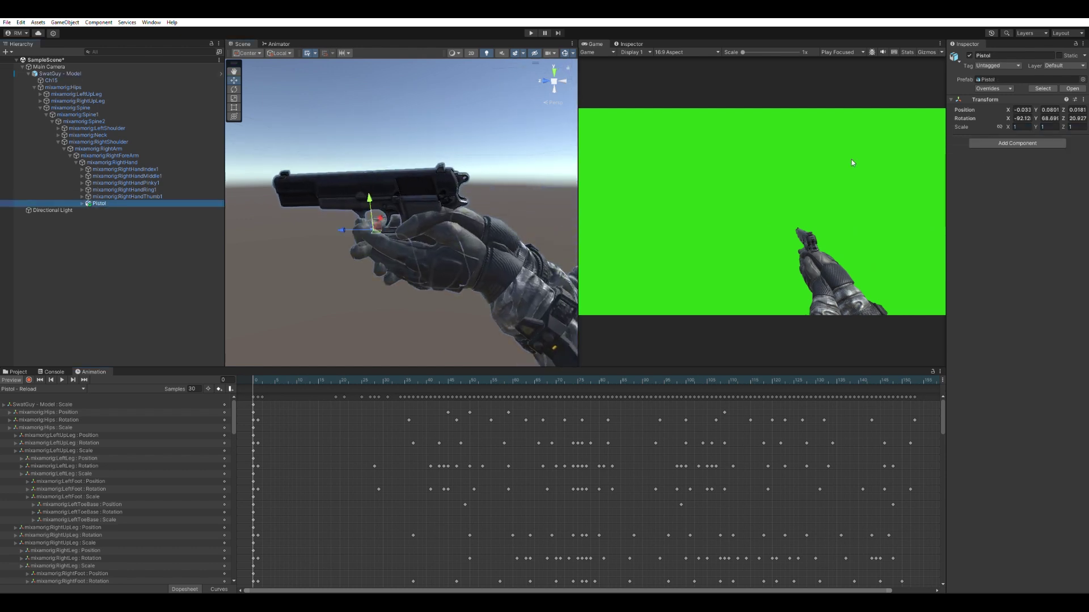
{"action": "left_click_drag", "start_coordinate": [255, 379], "coordinate": [456, 378]}
{"action": "key", "text": "w"}
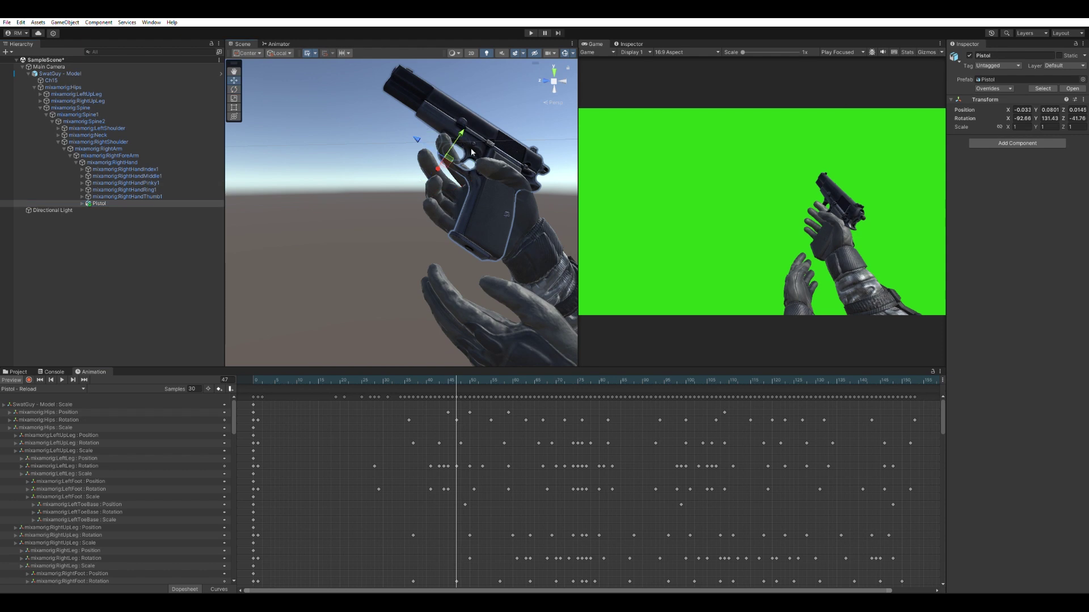
{"action": "left_click_drag", "start_coordinate": [443, 126], "coordinate": [447, 121]}
{"action": "left_click_drag", "start_coordinate": [455, 378], "coordinate": [395, 375]}
Rotate the Pistol to about X -92.32, Y 156.34, Z -85.45, checking its grip at several frames of the clip.
{"action": "left_click_drag", "start_coordinate": [482, 273], "coordinate": [114, 357], "text": "alt"}
{"action": "left_click", "coordinate": [231, 87]}
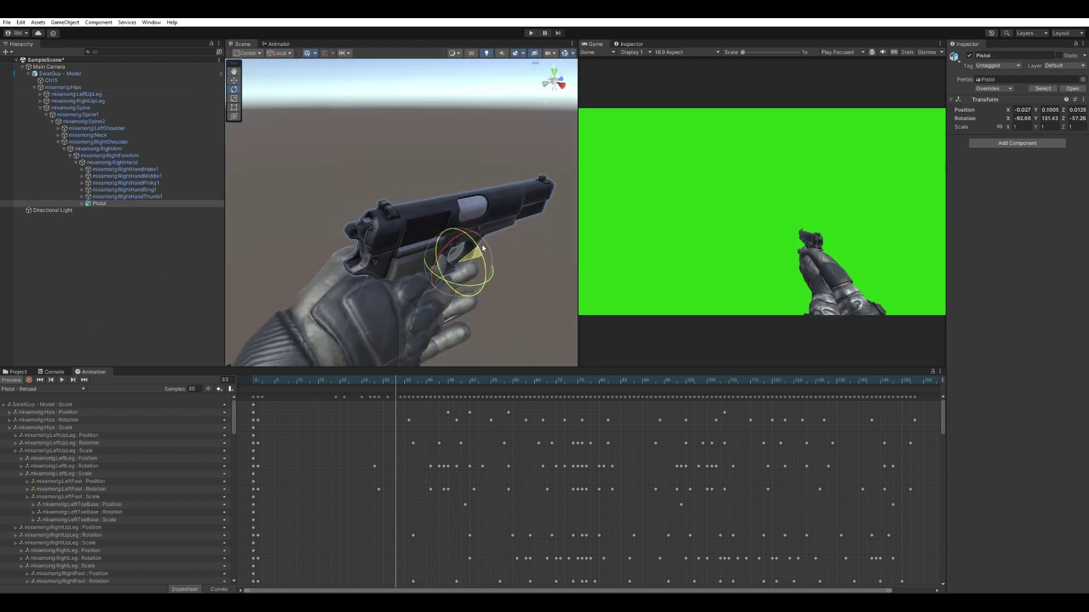
{"action": "left_click_drag", "start_coordinate": [397, 379], "coordinate": [441, 371]}
{"action": "key", "text": "ctrl+z"}
{"action": "left_click_drag", "start_coordinate": [397, 238], "coordinate": [519, 155], "text": "alt"}
{"action": "left_click_drag", "start_coordinate": [442, 379], "coordinate": [400, 375]}
{"action": "left_click_drag", "start_coordinate": [260, 368], "coordinate": [249, 340]}
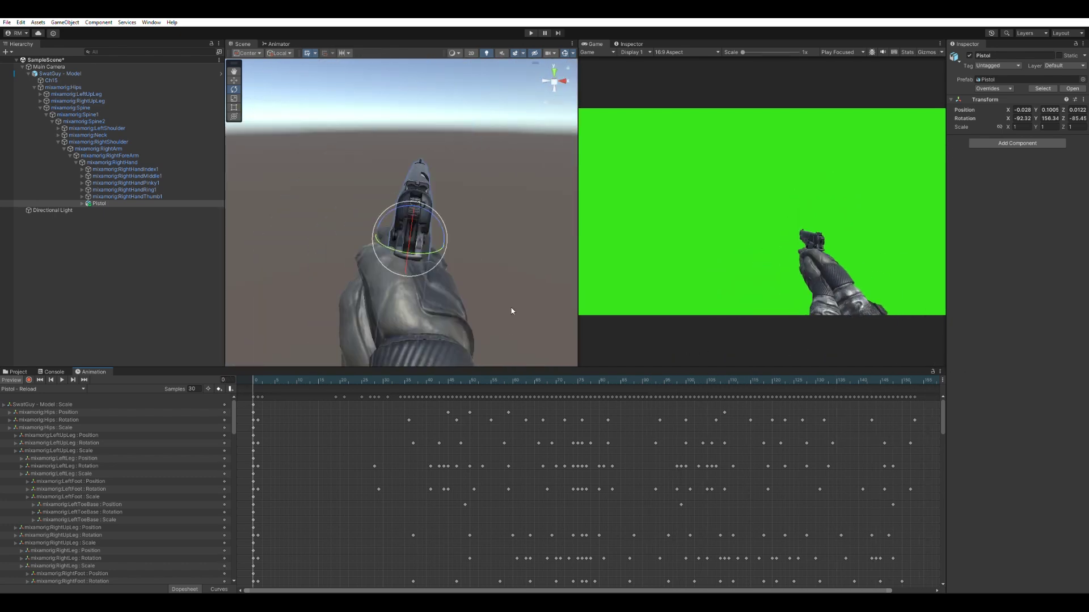
Move SwatGuy - Model to about X 0.084, Y -1.552, Z -0.049 to reframe the arms in the camera.
{"action": "left_click", "coordinate": [60, 74]}
{"action": "scroll", "coordinate": [404, 280], "scroll_direction": "down", "scroll_amount": 5}
{"action": "middle_click_drag", "start_coordinate": [405, 281], "coordinate": [430, 160]}
{"action": "key", "text": "w"}
{"action": "left_click_drag", "start_coordinate": [447, 259], "coordinate": [434, 259]}
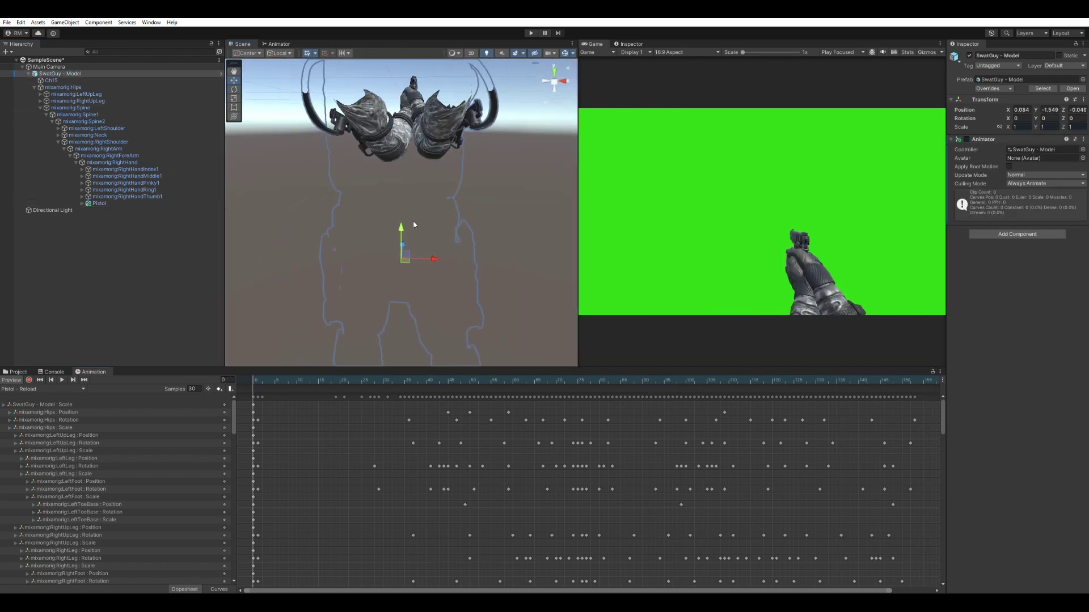
{"action": "scroll", "coordinate": [502, 318], "scroll_direction": "up", "scroll_amount": 5}
{"action": "middle_click_drag", "start_coordinate": [448, 215], "coordinate": [488, 349]}
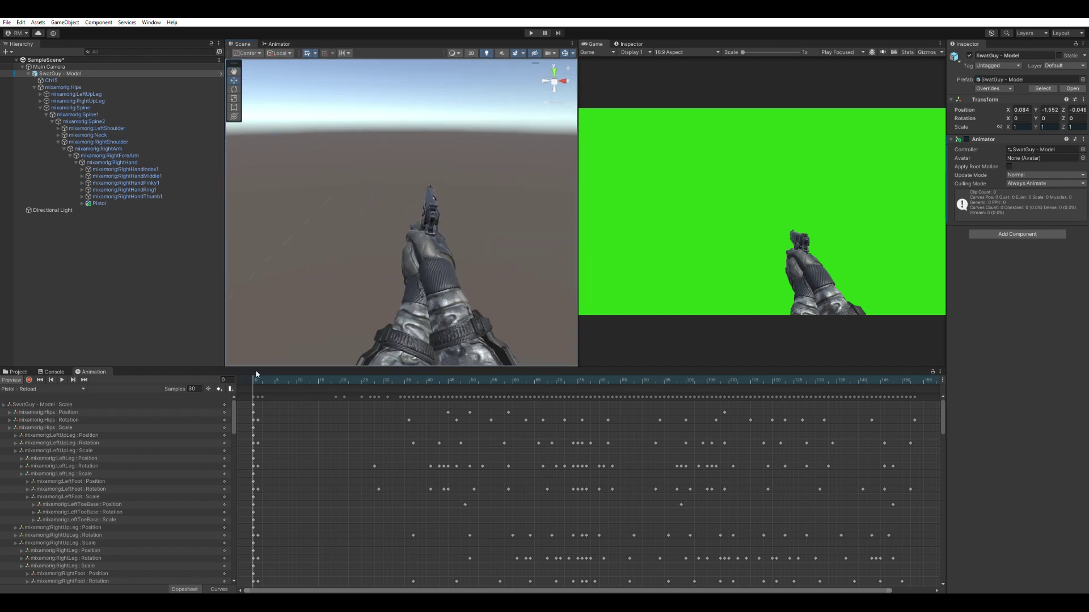
Delete the rotation tracks of RightHandIndex1, RightHandIndex2 and RightHandIndex3 from the Pistol - Reload clip.
{"action": "left_click_drag", "start_coordinate": [255, 381], "coordinate": [500, 376]}
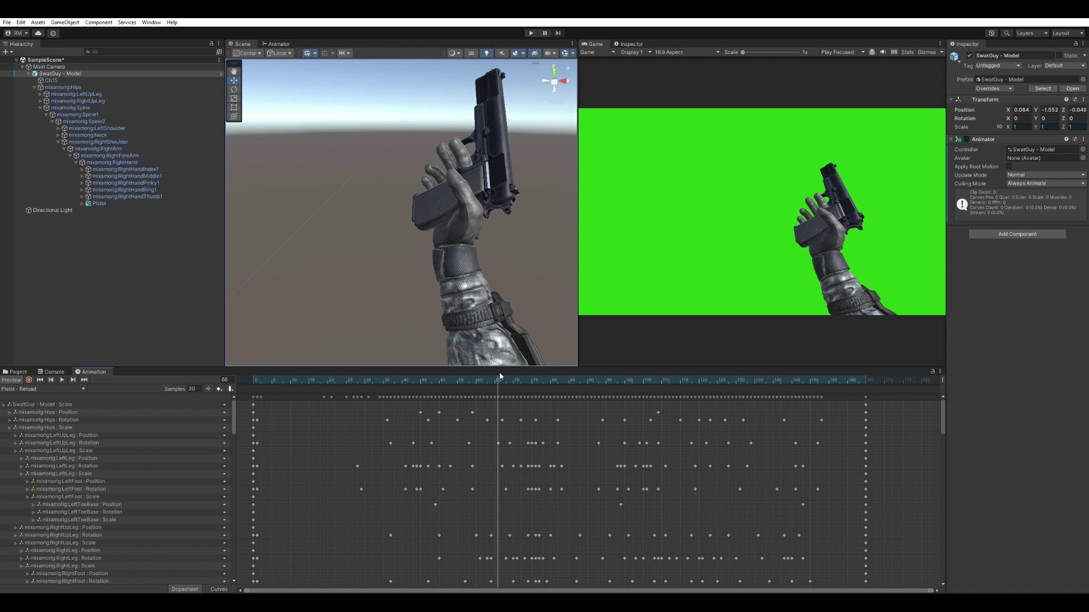
{"action": "right_click_drag", "start_coordinate": [534, 271], "coordinate": [186, 214]}
{"action": "key", "text": "d"}
{"action": "key", "text": "w"}
{"action": "key", "text": "w"}
{"action": "key", "text": "s"}
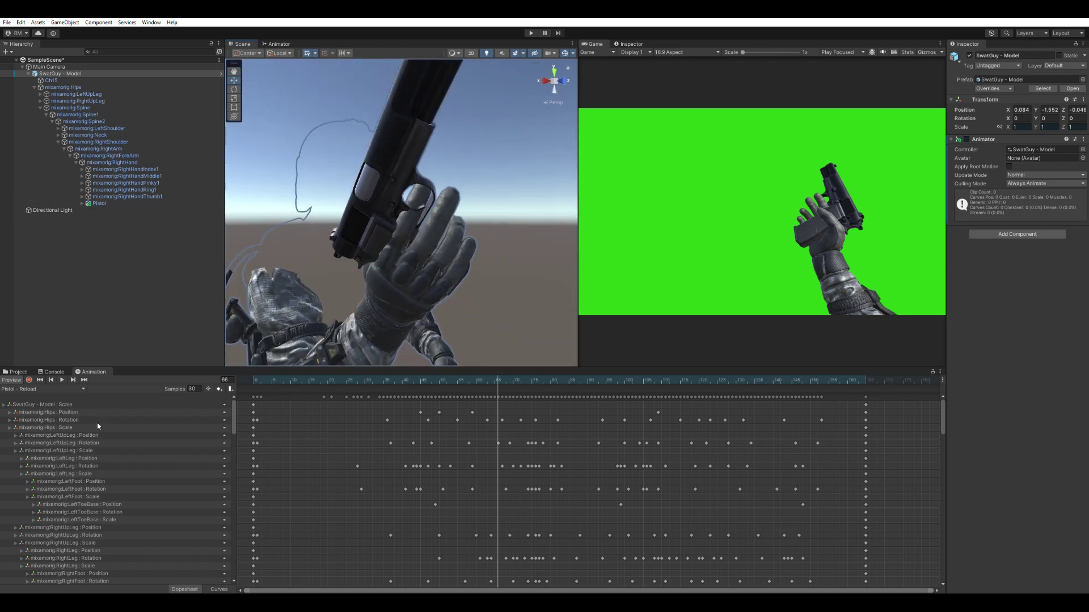
{"action": "scroll", "coordinate": [98, 427], "scroll_direction": "down", "scroll_amount": 10}
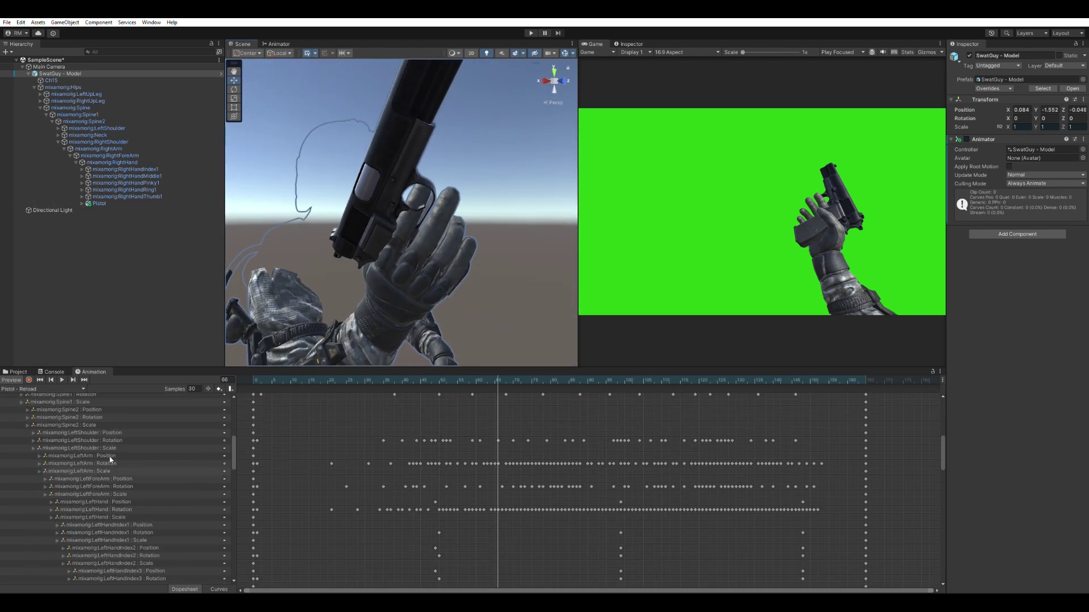
{"action": "scroll", "coordinate": [113, 462], "scroll_direction": "down", "scroll_amount": 2}
{"action": "scroll", "coordinate": [124, 475], "scroll_direction": "down", "scroll_amount": 12}
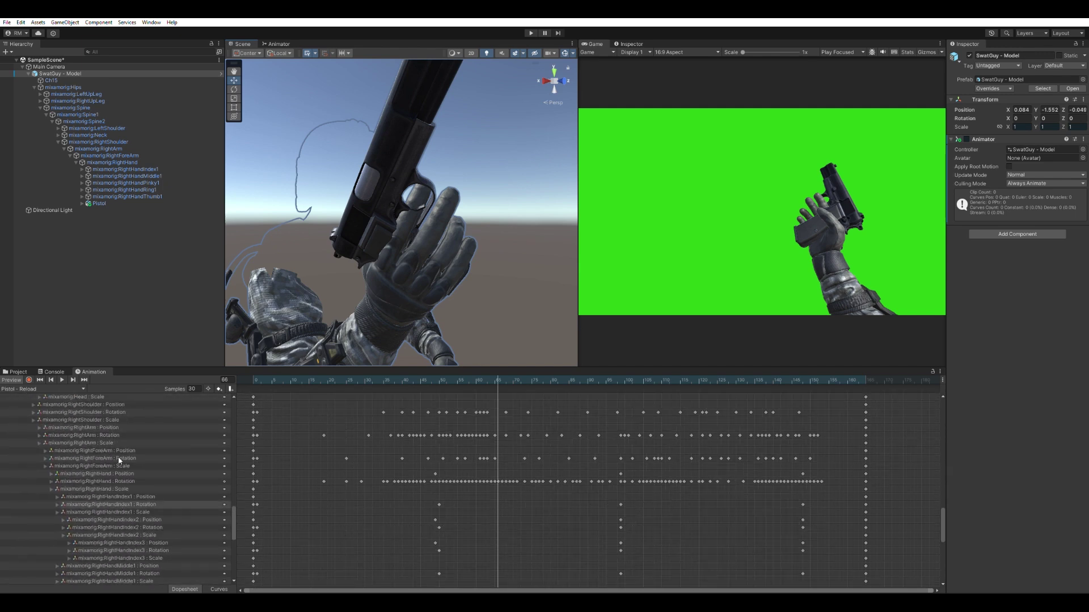
{"action": "left_click", "coordinate": [119, 474]}
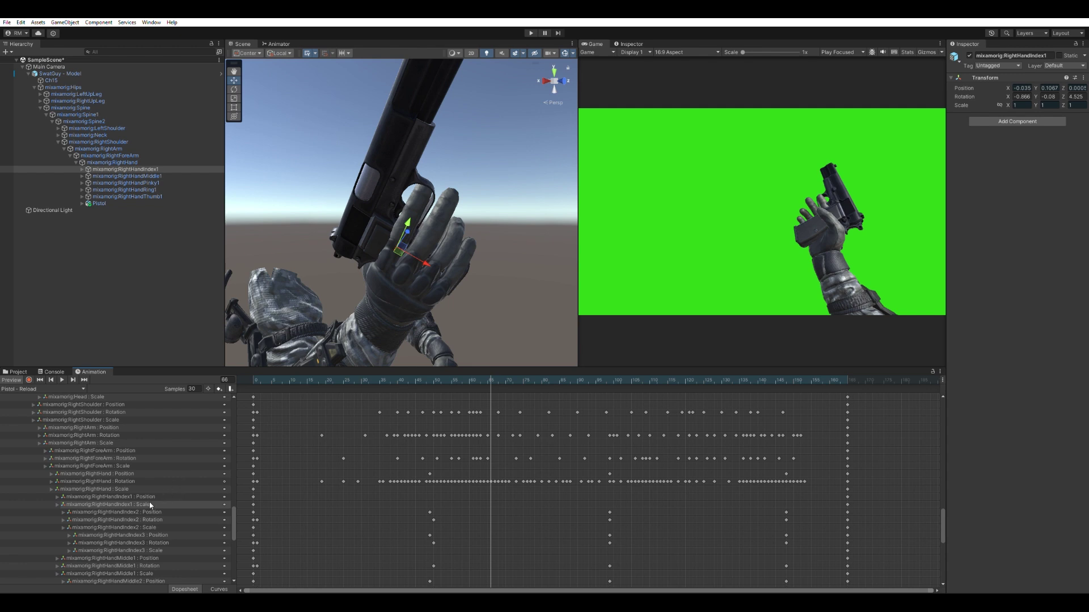
{"action": "left_click", "coordinate": [153, 521]}
{"action": "key", "text": "Delete"}
{"action": "left_click", "coordinate": [153, 536]}
{"action": "key", "text": "Delete"}
Record a curl of the right index finger at the trigger at frame 50 by rotating RightHandIndex2 and RightHandIndex3.
{"action": "left_click", "coordinate": [254, 380]}
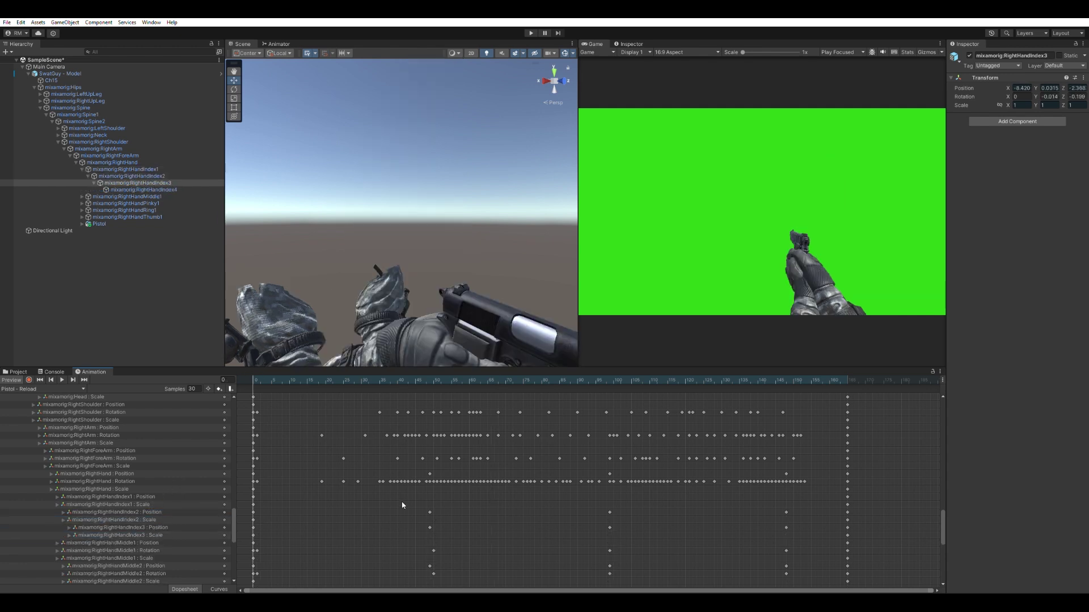
{"action": "scroll", "coordinate": [404, 505], "scroll_direction": "down", "scroll_amount": 2}
{"action": "left_click_drag", "start_coordinate": [363, 380], "coordinate": [438, 393]}
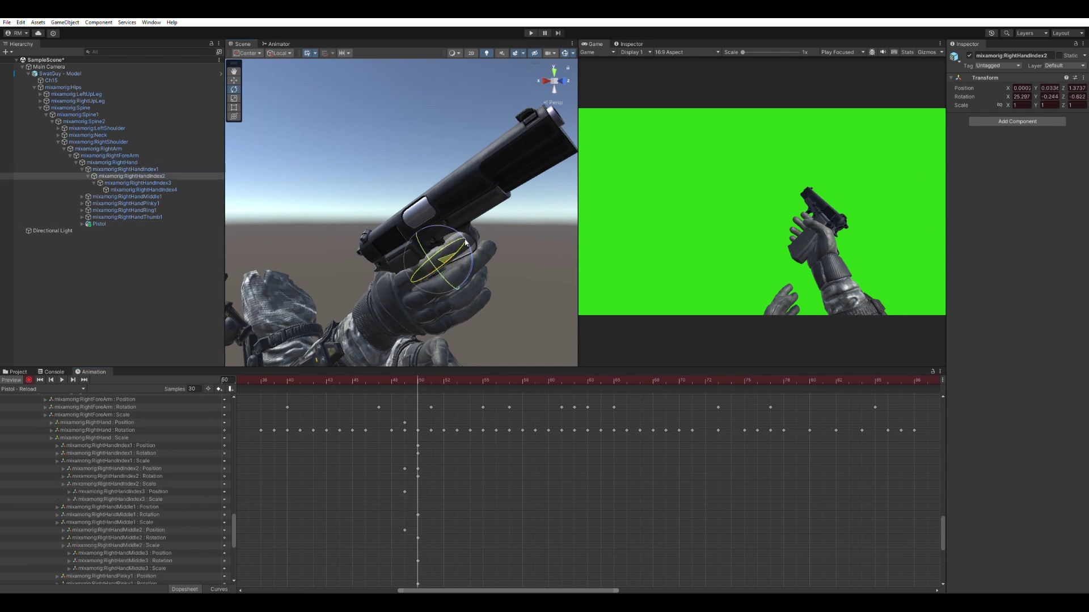
{"action": "left_click", "coordinate": [416, 271]}
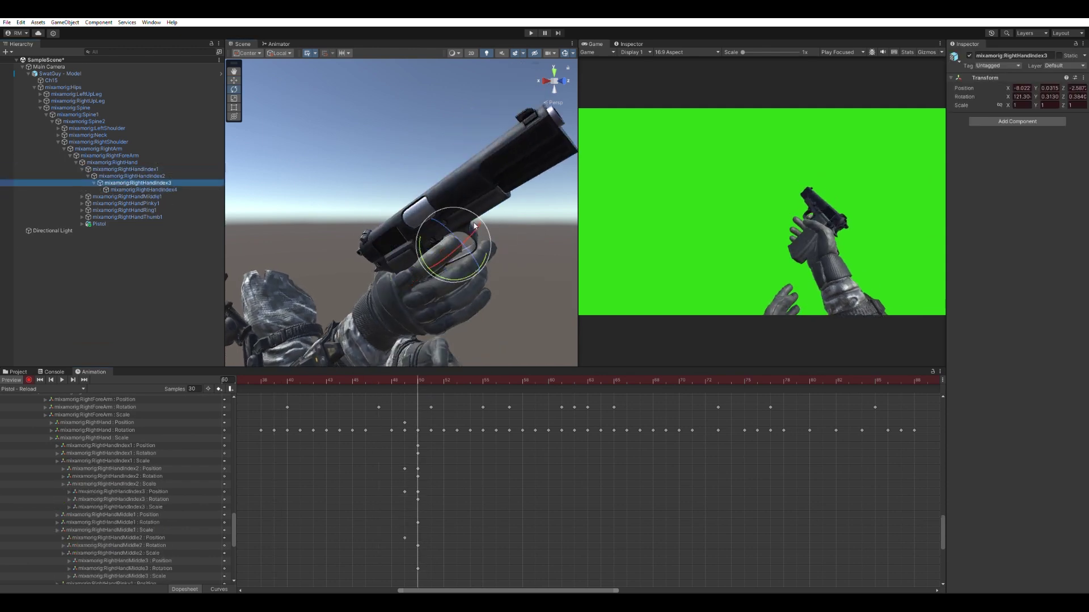
{"action": "left_click_drag", "start_coordinate": [474, 226], "coordinate": [469, 231]}
{"action": "left_click_drag", "start_coordinate": [474, 379], "coordinate": [418, 375]}
Stop recording and delete the rotation tracks of RightHandMiddle1, RightHandMiddle2 and RightHandMiddle3.
{"action": "left_click", "coordinate": [127, 196]}
{"action": "left_click", "coordinate": [29, 380]}
{"action": "scroll", "coordinate": [124, 425], "scroll_direction": "down", "scroll_amount": 2}
{"action": "left_click", "coordinate": [150, 480]}
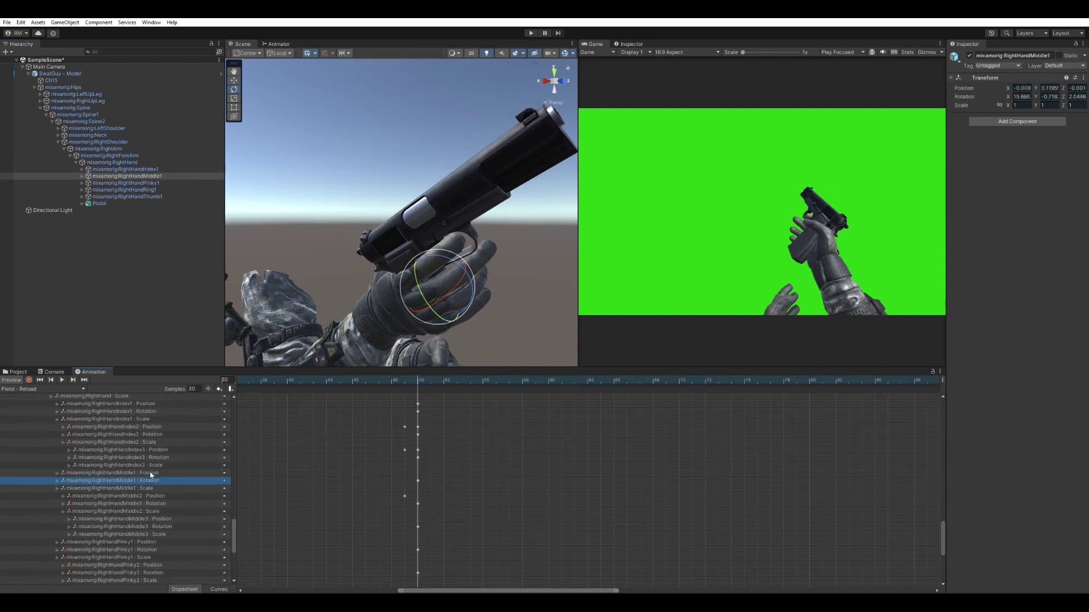
{"action": "key", "text": "Delete"}
{"action": "scroll", "coordinate": [150, 475], "scroll_direction": "down", "scroll_amount": 3}
{"action": "left_click", "coordinate": [150, 419]}
{"action": "key", "text": "Delete"}
{"action": "left_click", "coordinate": [150, 434]}
{"action": "key", "text": "Delete"}
Record the right middle finger curled around the grip at frame 50, rotating RightHandMiddle1 to about X 28.79, Y 2.29, Z 10.2.
{"action": "left_click", "coordinate": [28, 379]}
{"action": "left_click", "coordinate": [126, 176]}
{"action": "left_click_drag", "start_coordinate": [469, 278], "coordinate": [472, 292]}
{"action": "left_click_drag", "start_coordinate": [458, 278], "coordinate": [340, 272], "text": "alt"}
{"action": "scroll", "coordinate": [401, 272], "scroll_direction": "up", "scroll_amount": 3}
{"action": "left_click", "coordinate": [154, 183]}
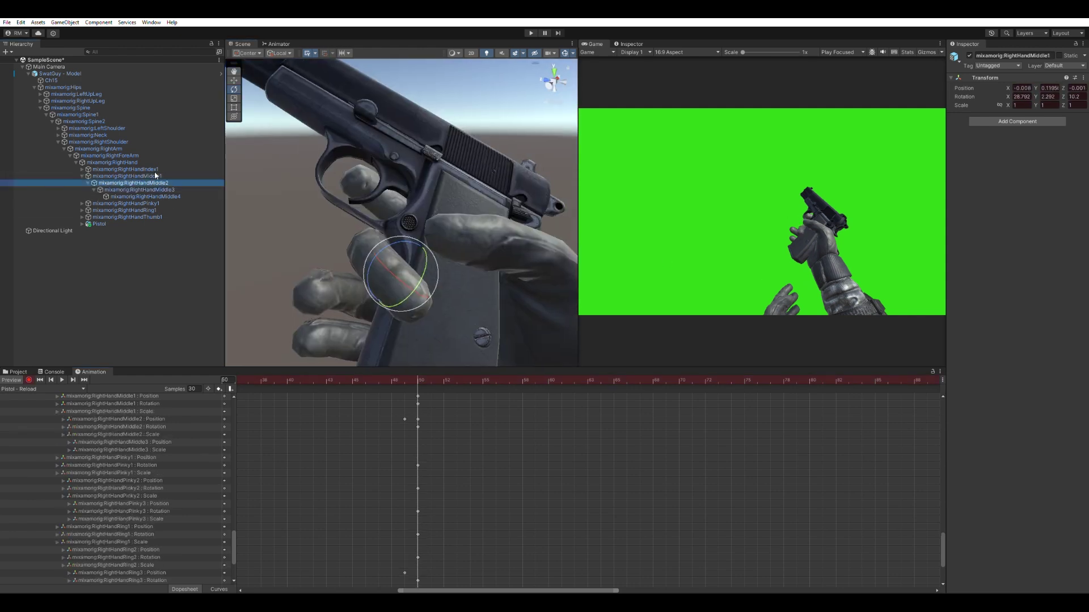
{"action": "left_click", "coordinate": [126, 182]}
{"action": "left_click", "coordinate": [125, 189]}
Delete the right ring finger's three rotation tracks and curl the finger around the grip at frame 50.
{"action": "scroll", "coordinate": [143, 486], "scroll_direction": "down", "scroll_amount": 1}
{"action": "left_click", "coordinate": [143, 492]}
{"action": "key", "text": "Delete"}
{"action": "left_click", "coordinate": [143, 530]}
{"action": "key", "text": "Delete"}
{"action": "left_click", "coordinate": [130, 196]}
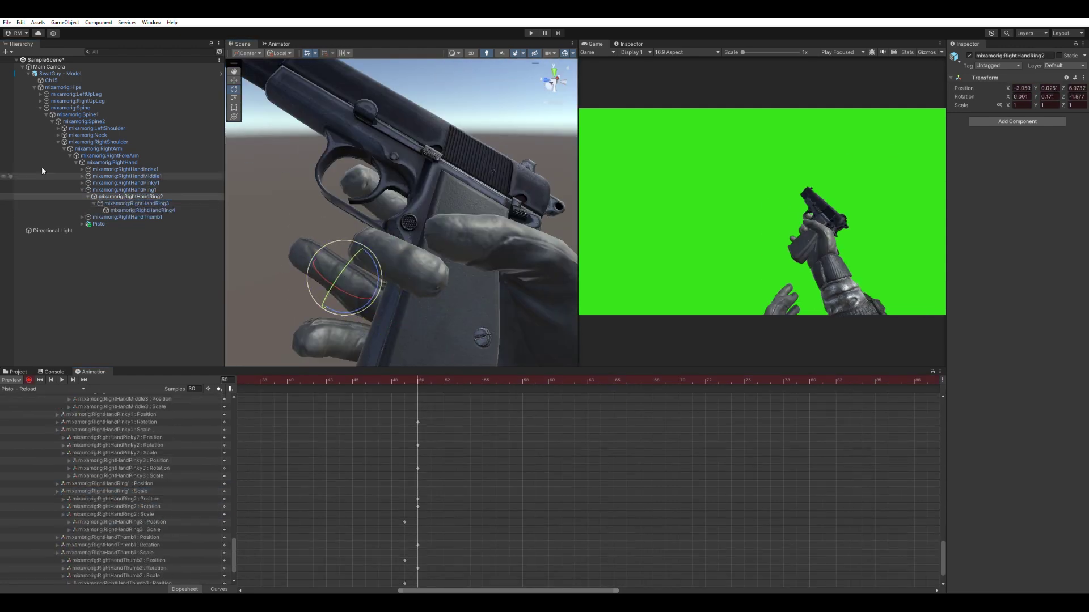
{"action": "left_click_drag", "start_coordinate": [341, 281], "coordinate": [335, 301]}
{"action": "left_click", "coordinate": [82, 190]}
Delete the right pinky's rotation tracks and curl the pinky around the grip at frame 50.
{"action": "scroll", "coordinate": [146, 529], "scroll_direction": "down", "scroll_amount": 2}
{"action": "scroll", "coordinate": [146, 494], "scroll_direction": "up", "scroll_amount": 2}
{"action": "left_click", "coordinate": [146, 468]}
{"action": "key", "text": "Delete"}
{"action": "middle_click_drag", "start_coordinate": [329, 318], "coordinate": [420, 207]}
{"action": "left_click", "coordinate": [133, 182]}
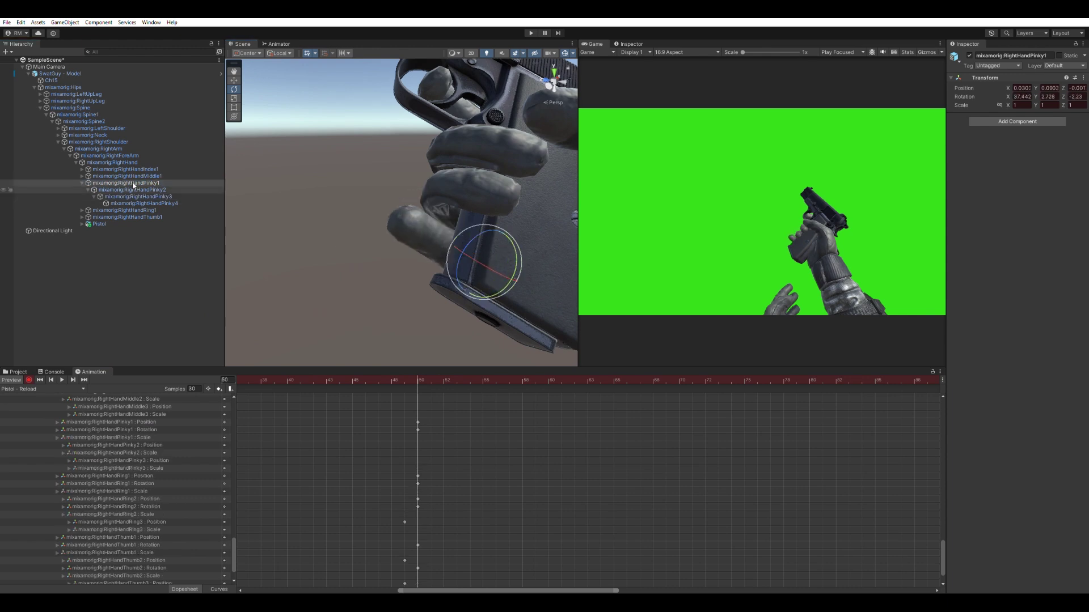
{"action": "left_click_drag", "start_coordinate": [453, 222], "coordinate": [454, 218]}
{"action": "left_click_drag", "start_coordinate": [454, 238], "coordinate": [352, 272], "text": "alt"}
{"action": "left_click", "coordinate": [125, 182]}
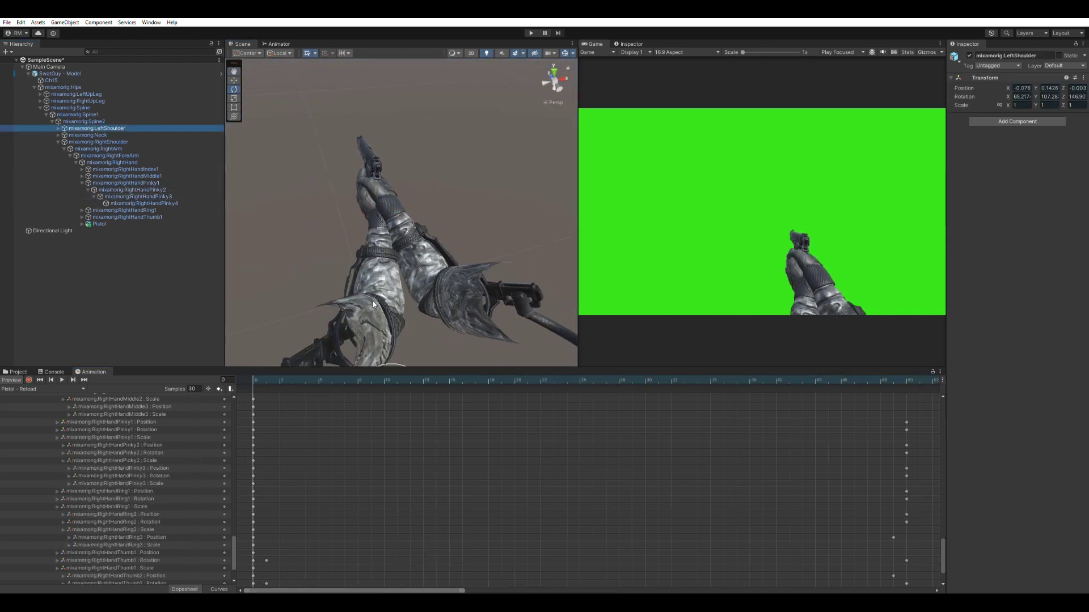
Delete the left thumb's rotation tracks and record LeftHandThumb1 rotated to about X 5.82, Y -5.94, Z -2.33 at frame 0.
{"action": "left_click", "coordinate": [344, 324]}
{"action": "left_click_drag", "start_coordinate": [343, 322], "coordinate": [338, 321]}
{"action": "left_click_drag", "start_coordinate": [234, 541], "coordinate": [233, 481]}
{"action": "left_click", "coordinate": [160, 510]}
{"action": "left_click_drag", "start_coordinate": [365, 194], "coordinate": [368, 204]}
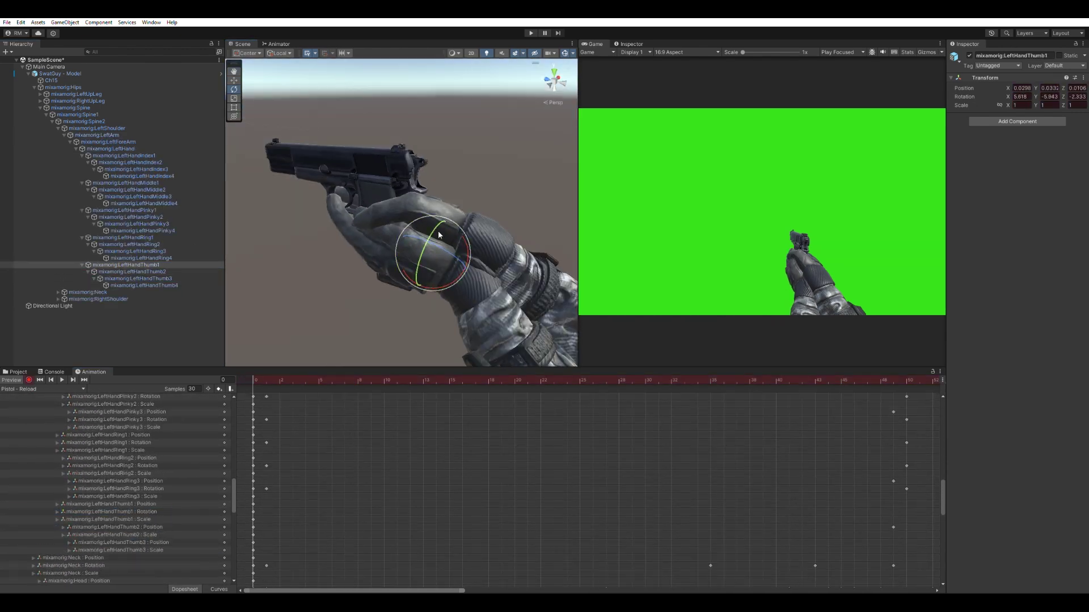
{"action": "left_click_drag", "start_coordinate": [438, 234], "coordinate": [499, 170], "text": "alt"}
{"action": "left_click", "coordinate": [499, 170]}
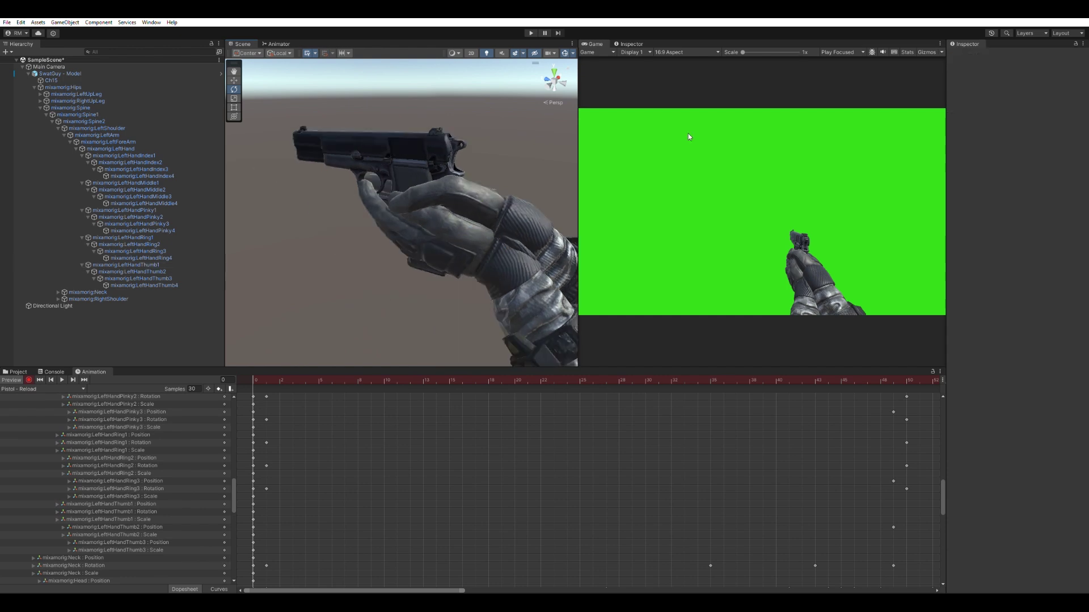
{"action": "left_click", "coordinate": [28, 379]}
Record the pistol's slide locked back at about Y 0.0676, Z -0.023 in the reload clip.
{"action": "mouse_move", "coordinate": [253, 379]}
{"action": "left_mouse_down"}
{"action": "mouse_move", "coordinate": [680, 379]}
{"action": "mouse_move", "coordinate": [253, 379]}
{"action": "left_mouse_up"}
{"action": "scroll", "coordinate": [527, 470], "scroll_direction": "down", "scroll_amount": 8}
{"action": "left_click", "coordinate": [29, 379]}
{"action": "left_click", "coordinate": [35, 88]}
{"action": "left_click", "coordinate": [34, 88]}
{"action": "left_click", "coordinate": [46, 115]}
{"action": "left_click", "coordinate": [46, 114]}
{"action": "left_click", "coordinate": [49, 108]}
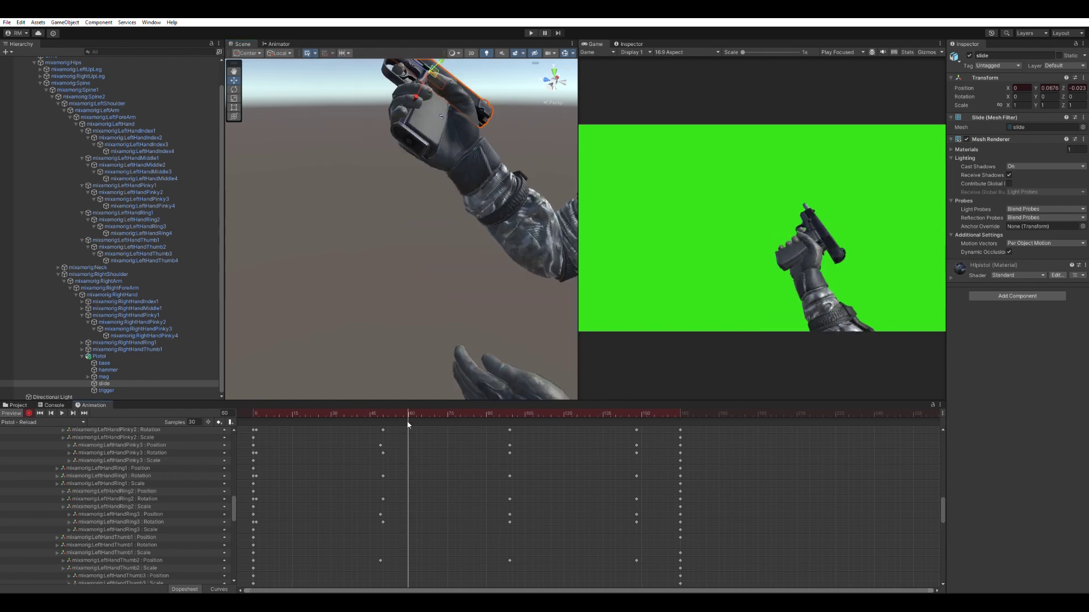
Record the mag dropping out of the pistol grip after frame 60.
{"action": "left_click", "coordinate": [104, 377]}
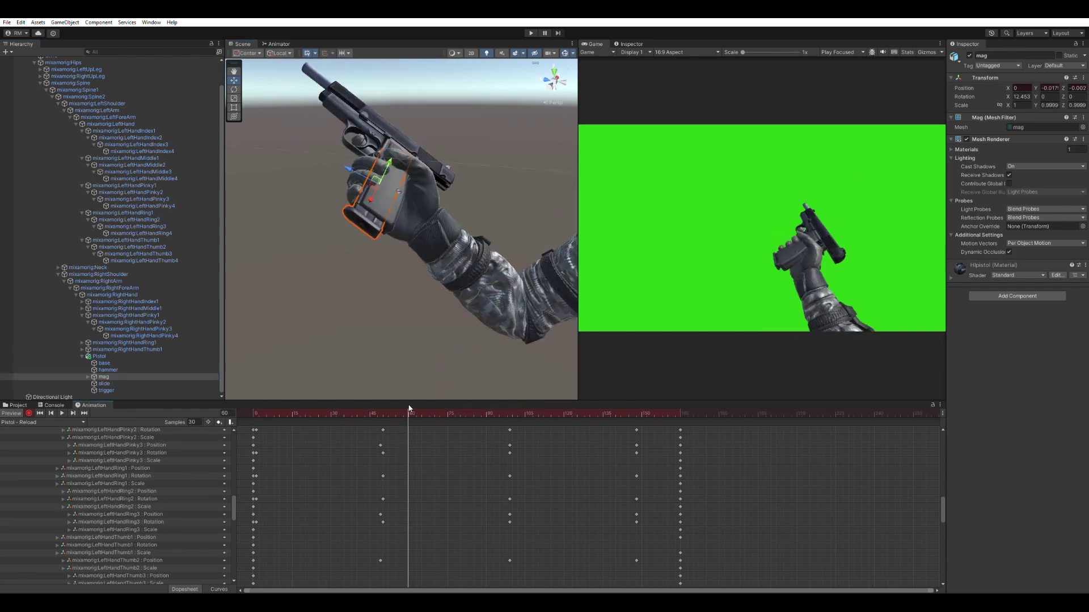
{"action": "left_click_drag", "start_coordinate": [409, 414], "coordinate": [249, 428]}
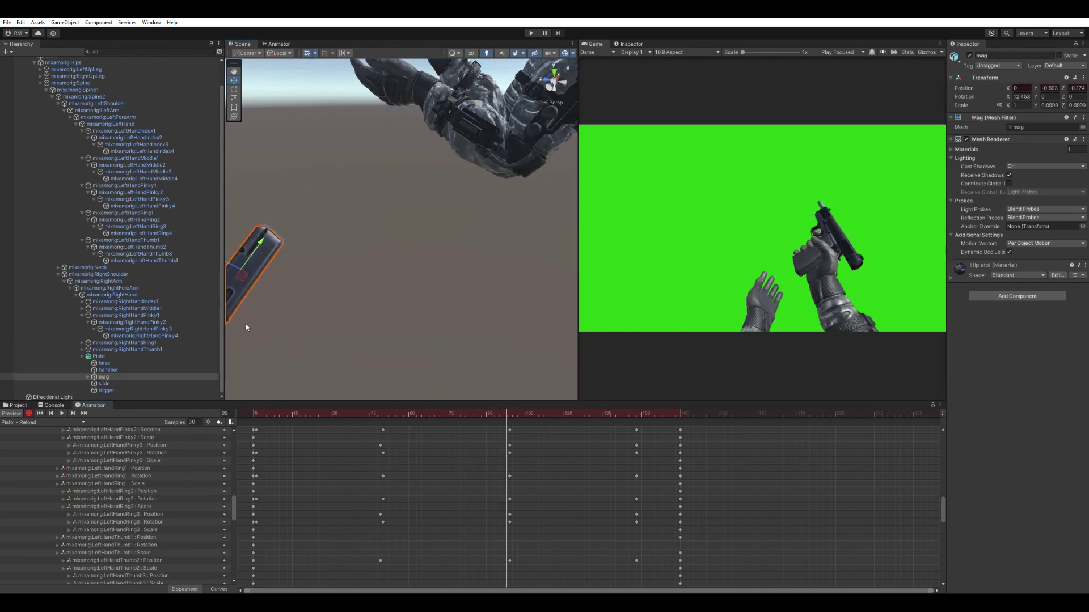
{"action": "left_click", "coordinate": [365, 508]}
Try to key the mag into the left palm near frame 99, rotated to about X 19.36, Y 1.73, Z -7.73.
{"action": "left_click_drag", "start_coordinate": [383, 413], "coordinate": [412, 423]}
{"action": "scroll", "coordinate": [386, 318], "scroll_direction": "down", "scroll_amount": 5}
{"action": "left_click", "coordinate": [387, 318]}
{"action": "left_click", "coordinate": [108, 384]}
{"action": "left_click", "coordinate": [104, 376]}
{"action": "key", "text": "f"}
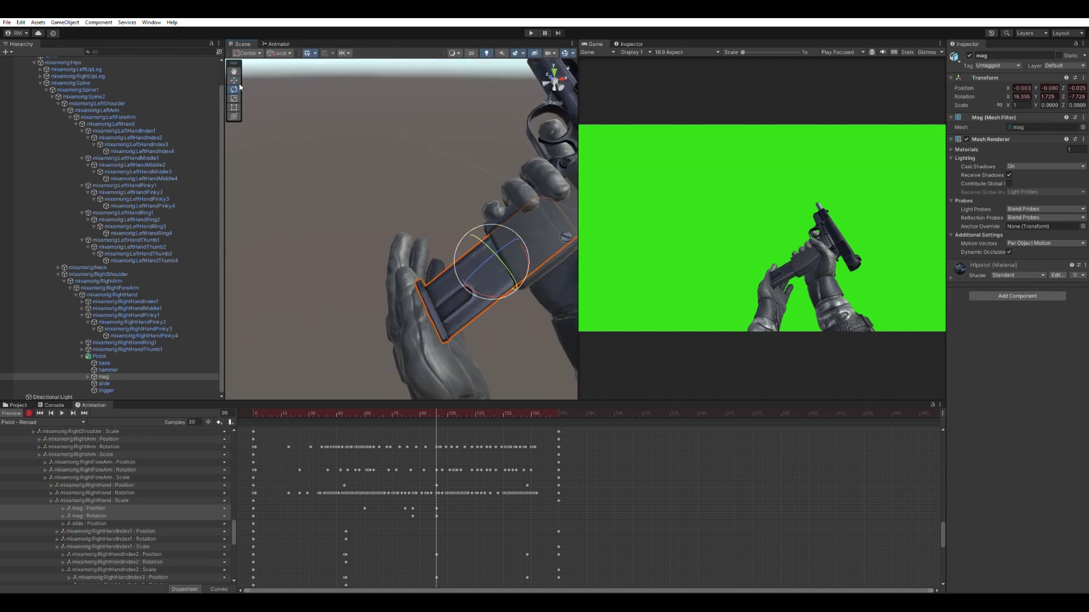
{"action": "left_click", "coordinate": [413, 414]}
{"action": "middle_click_drag", "start_coordinate": [369, 363], "coordinate": [453, 91]}
{"action": "left_click", "coordinate": [413, 508]}
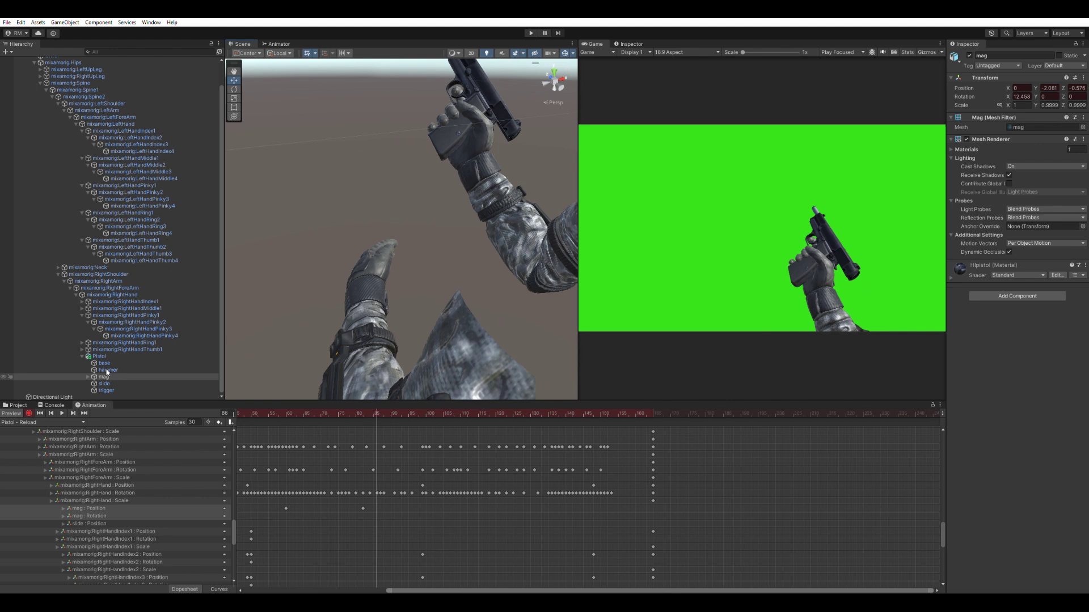
Try parenting the mag to mixamorig:LeftHand and positioning it in the palm around frame 86.
{"action": "left_click_drag", "start_coordinate": [104, 376], "coordinate": [110, 123]}
{"action": "scroll", "coordinate": [155, 462], "scroll_direction": "down", "scroll_amount": 2}
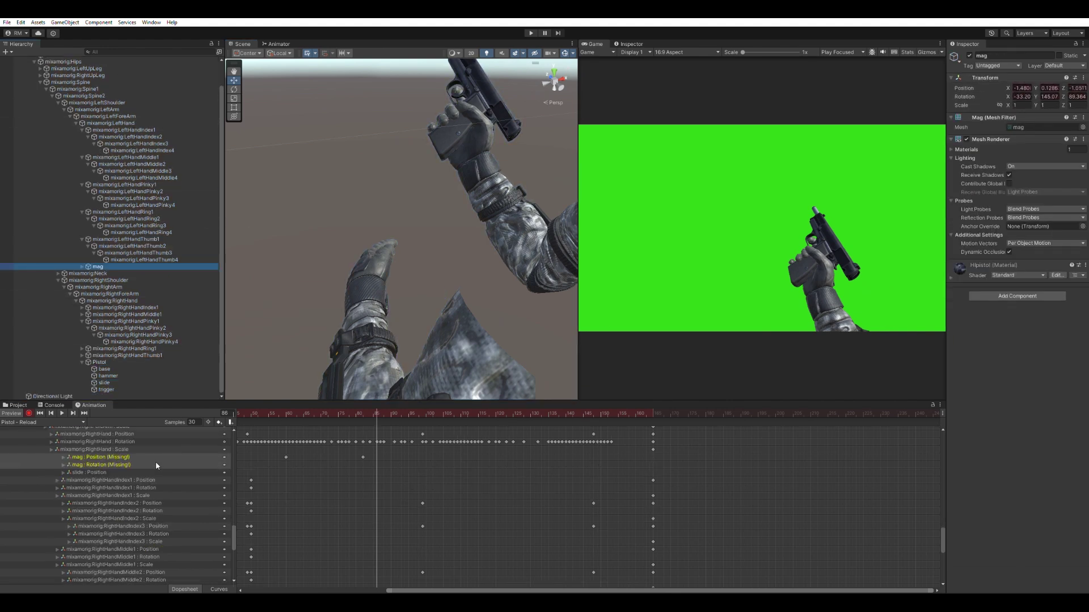
{"action": "scroll", "coordinate": [155, 461], "scroll_direction": "up", "scroll_amount": 2}
{"action": "left_click", "coordinate": [374, 413]}
{"action": "left_click", "coordinate": [1080, 88]}
{"action": "left_click_drag", "start_coordinate": [381, 304], "coordinate": [379, 312]}
{"action": "left_click_drag", "start_coordinate": [379, 312], "coordinate": [210, 300], "text": "alt"}
{"action": "key", "text": "w"}
{"action": "left_click_drag", "start_coordinate": [376, 411], "coordinate": [428, 410]}
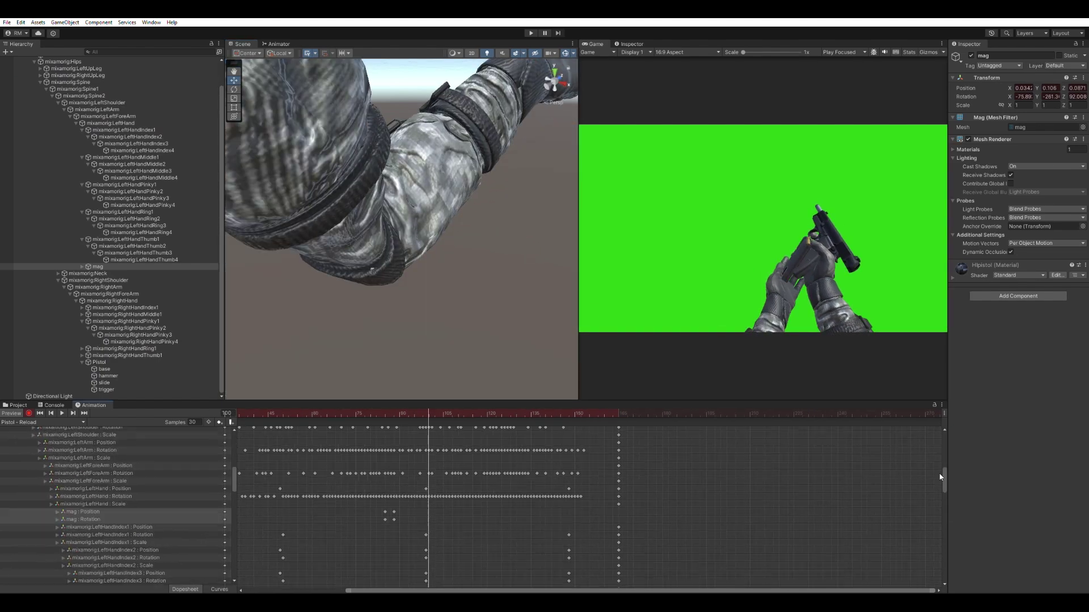
Try realigning the mag in the left hand near frame 100, and remove its LeftHand parenting and missing tracks.
{"action": "key", "text": "e"}
{"action": "left_click_drag", "start_coordinate": [415, 233], "coordinate": [386, 271]}
{"action": "key", "text": "w"}
{"action": "left_click_drag", "start_coordinate": [462, 224], "coordinate": [507, 213]}
{"action": "left_click_drag", "start_coordinate": [429, 412], "coordinate": [443, 411]}
{"action": "double_click", "coordinate": [103, 266]}
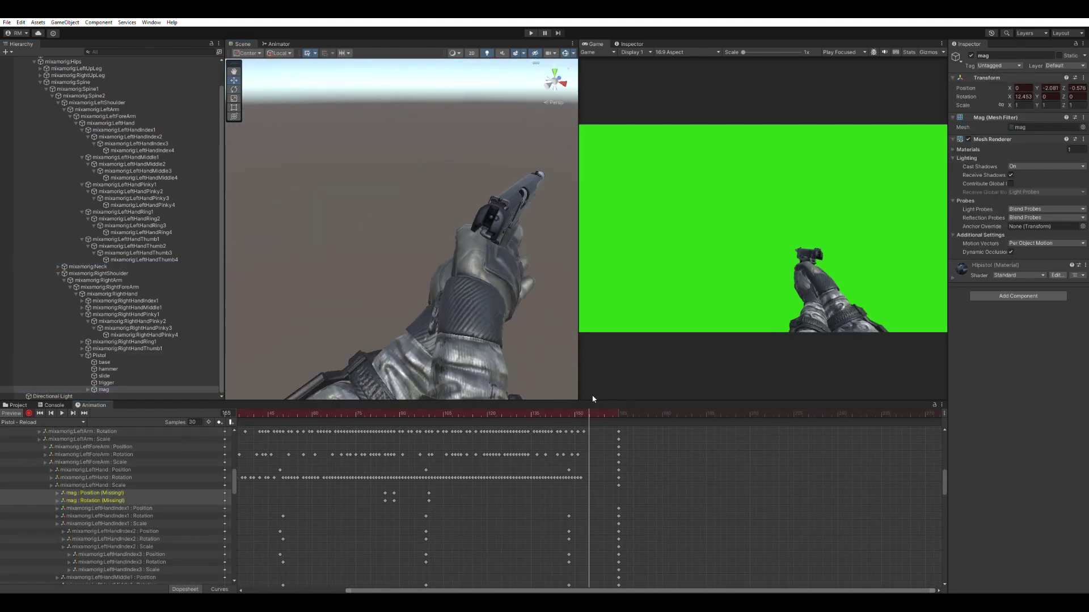
{"action": "left_click", "coordinate": [130, 492]}
Key the mag's position at successive frames from 86 to 92 so it follows the left hand toward the grip.
{"action": "left_click", "coordinate": [389, 414]}
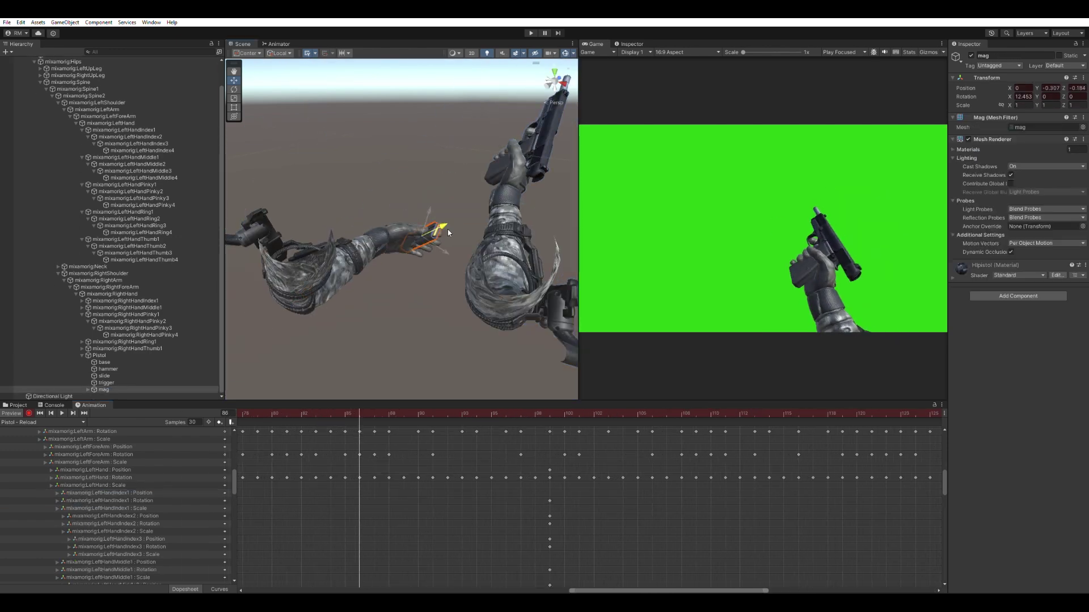
{"action": "left_click", "coordinate": [372, 414]}
{"action": "left_click", "coordinate": [403, 414]}
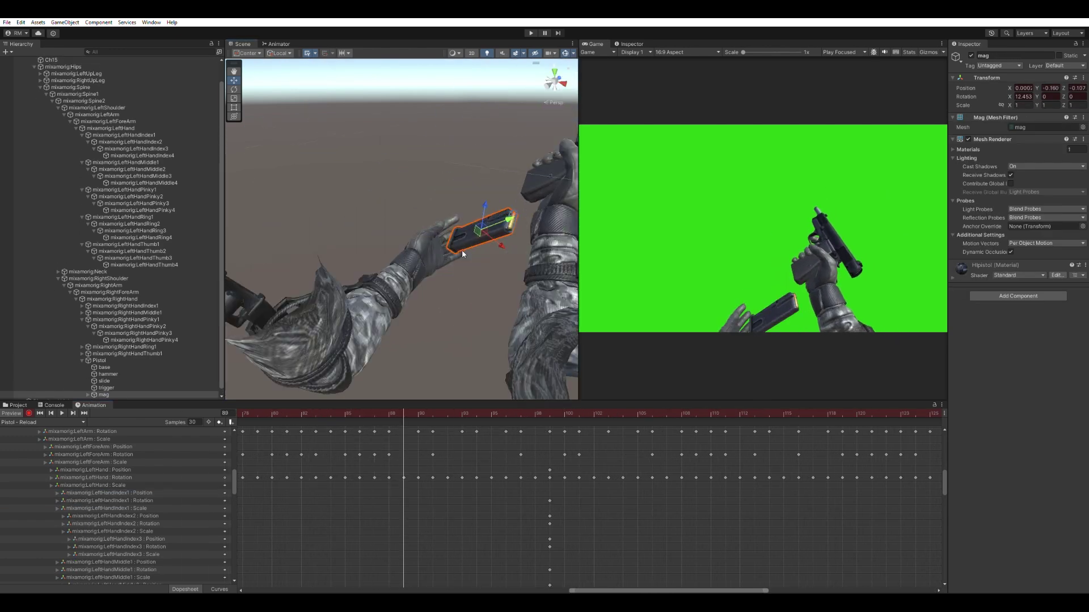
{"action": "left_click", "coordinate": [433, 414]}
{"action": "left_click", "coordinate": [448, 414]}
{"action": "left_click_drag", "start_coordinate": [499, 216], "coordinate": [537, 184]}
Key the mag's insertion into the grip through frames 95 to 101, ending at about X 0.002, Y -0.012, Z 0.
{"action": "left_click", "coordinate": [491, 414]}
{"action": "left_click", "coordinate": [520, 414]}
{"action": "left_click_drag", "start_coordinate": [550, 413], "coordinate": [417, 412]}
{"action": "left_click_drag", "start_coordinate": [343, 590], "coordinate": [643, 590]}
{"action": "left_click", "coordinate": [662, 414]}
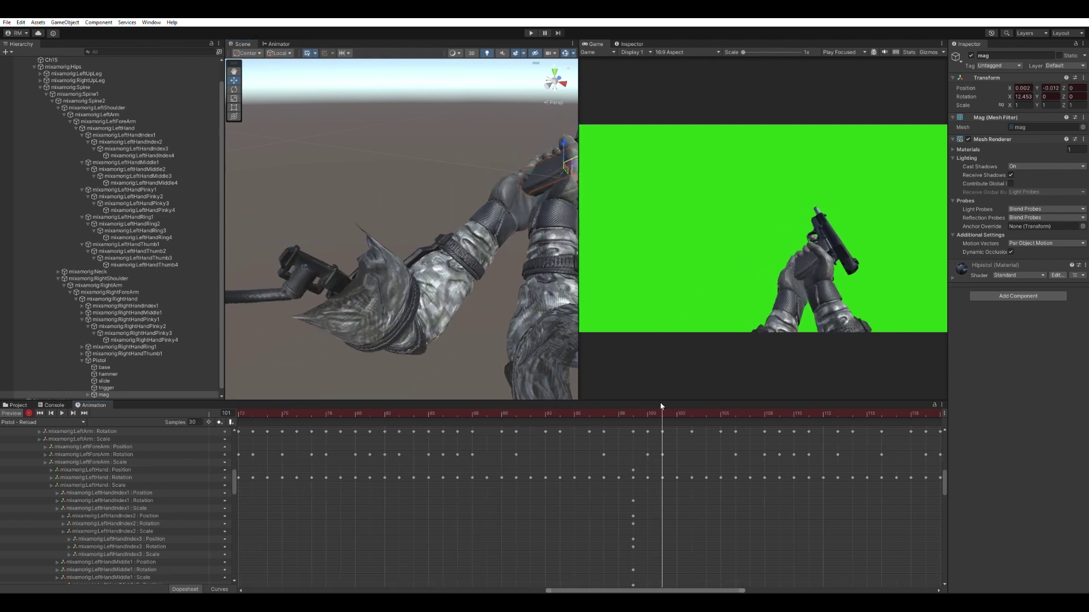
{"action": "left_click_drag", "start_coordinate": [661, 414], "coordinate": [639, 413]}
Key the pistol's slide moved forward at frame 124, where the left hand racks it.
{"action": "left_click_drag", "start_coordinate": [647, 591], "coordinate": [770, 591]}
{"action": "left_click", "coordinate": [566, 413]}
{"action": "left_click", "coordinate": [539, 165]}
{"action": "middle_click_drag", "start_coordinate": [538, 164], "coordinate": [456, 241]}
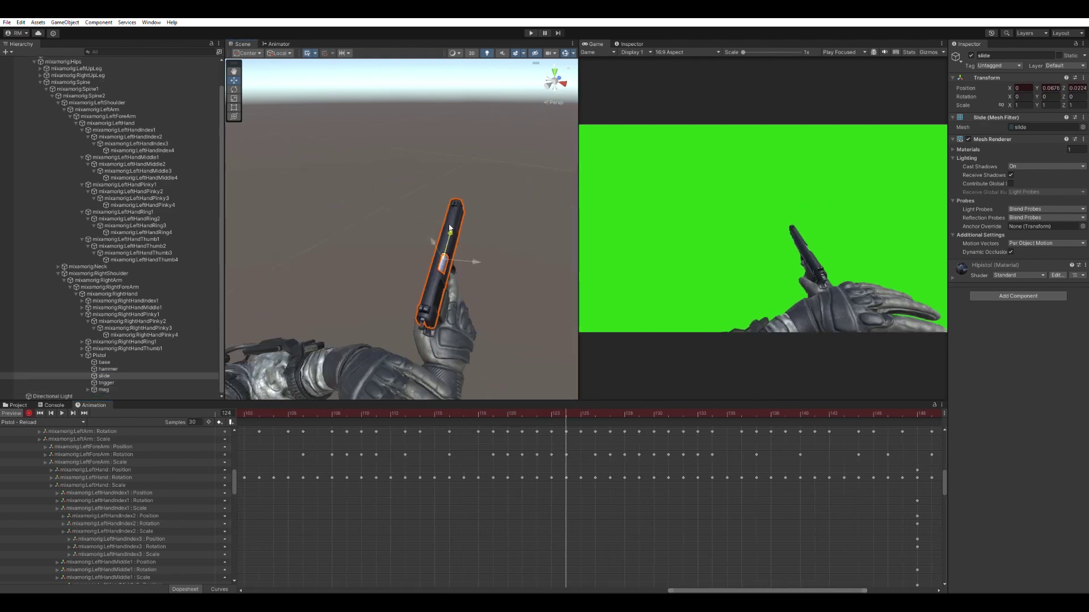
Play back the Pistol - Reload clip to check the mag and slide motion against their keyframes.
{"action": "left_click_drag", "start_coordinate": [566, 413], "coordinate": [80, 433]}
{"action": "left_click", "coordinate": [62, 414]}
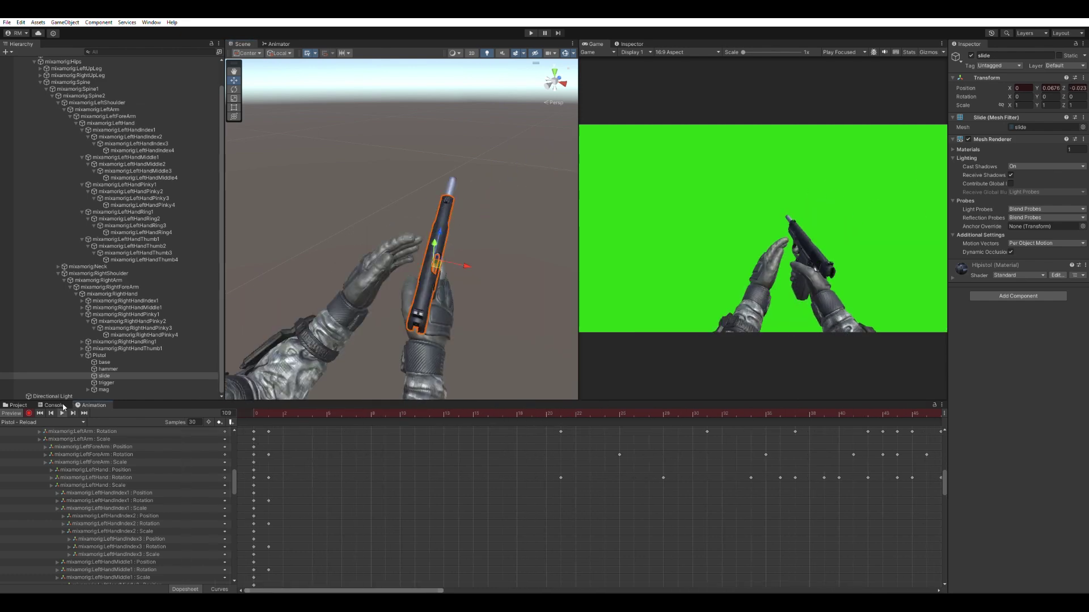
{"action": "scroll", "coordinate": [666, 525], "scroll_direction": "down", "scroll_amount": 10}
{"action": "mouse_move", "coordinate": [667, 415]}
{"action": "left_mouse_down"}
{"action": "mouse_move", "coordinate": [677, 422]}
{"action": "mouse_move", "coordinate": [664, 409]}
{"action": "left_mouse_up"}
{"action": "scroll", "coordinate": [199, 521], "scroll_direction": "down", "scroll_amount": 15}
{"action": "scroll", "coordinate": [198, 520], "scroll_direction": "up", "scroll_amount": 1}
{"action": "left_click", "coordinate": [62, 413]}
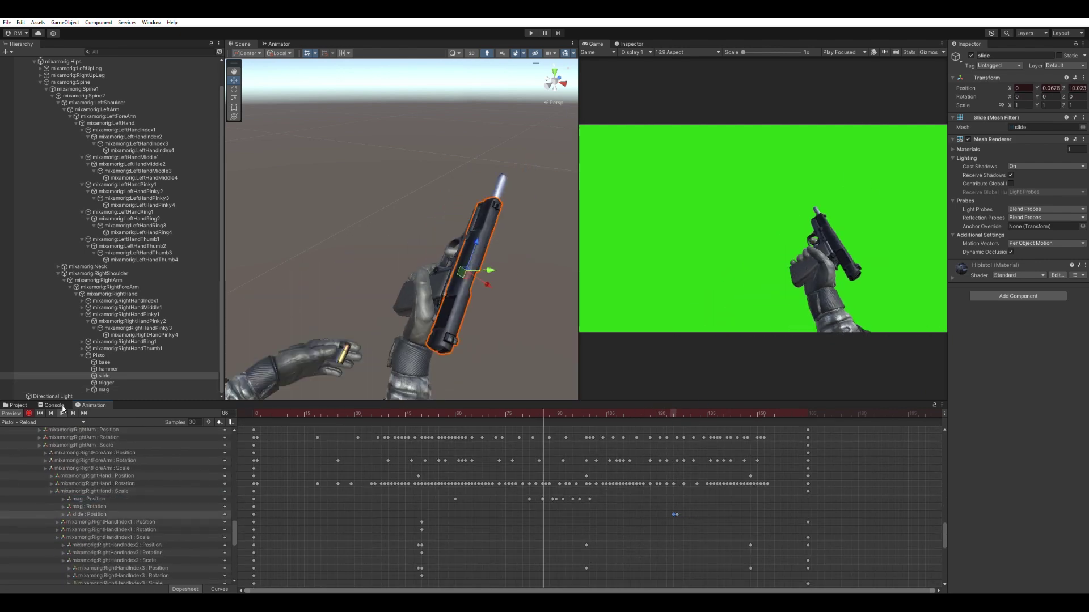
Stop recording and collapse the SwatGuy - Model hierarchy.
{"action": "left_click", "coordinate": [29, 413]}
{"action": "scroll", "coordinate": [110, 134], "scroll_direction": "up", "scroll_amount": 2}
{"action": "left_click", "coordinate": [35, 88]}
{"action": "left_click", "coordinate": [45, 132]}
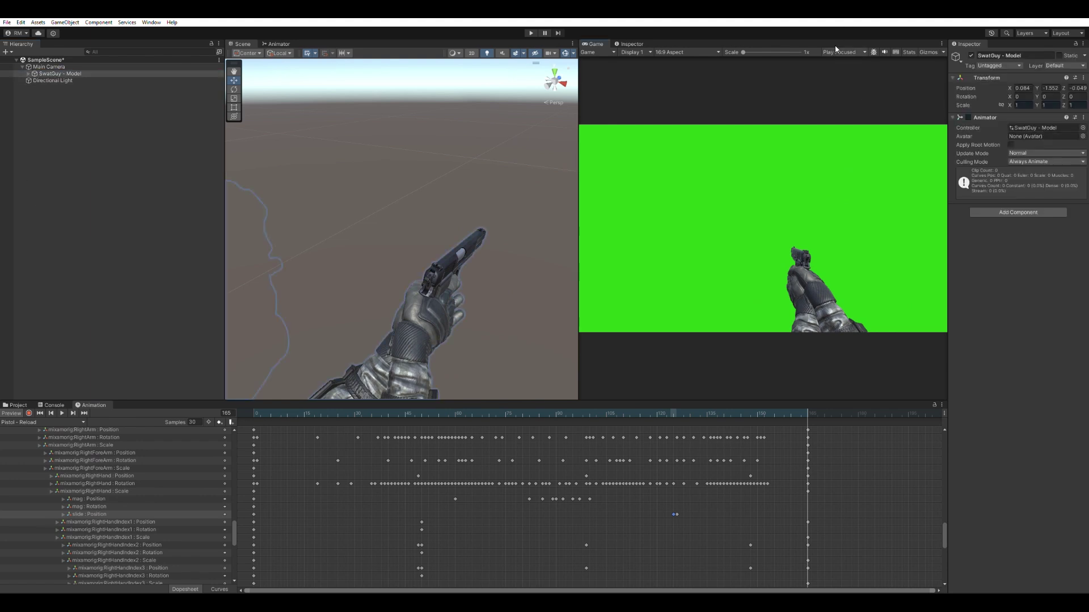
Run the game and trigger the pistol reload several times while walking and looking around.
{"action": "left_click", "coordinate": [531, 33]}
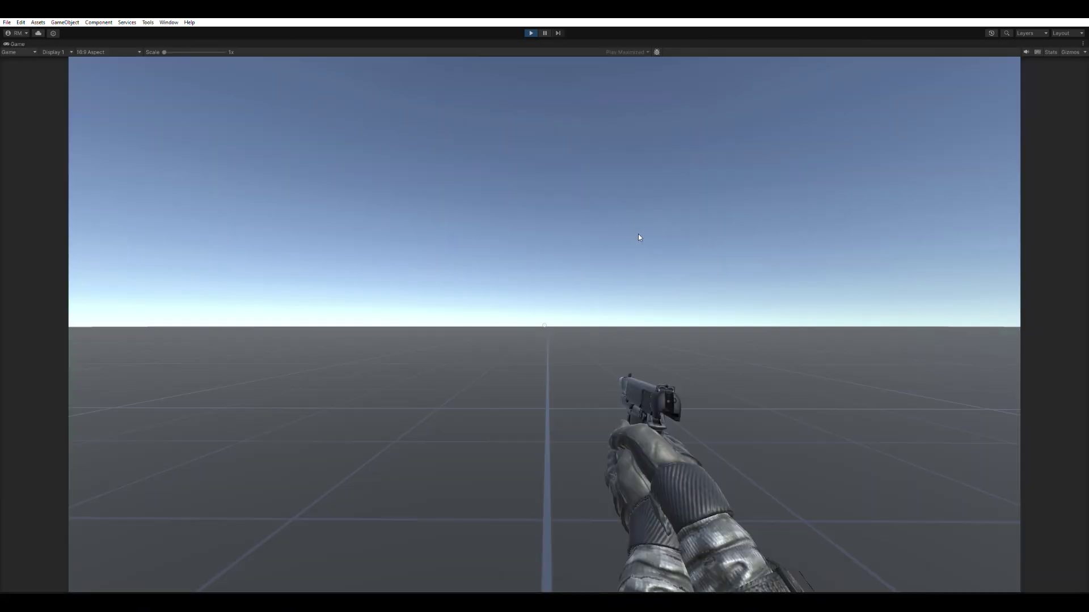
{"action": "key", "text": "r"}
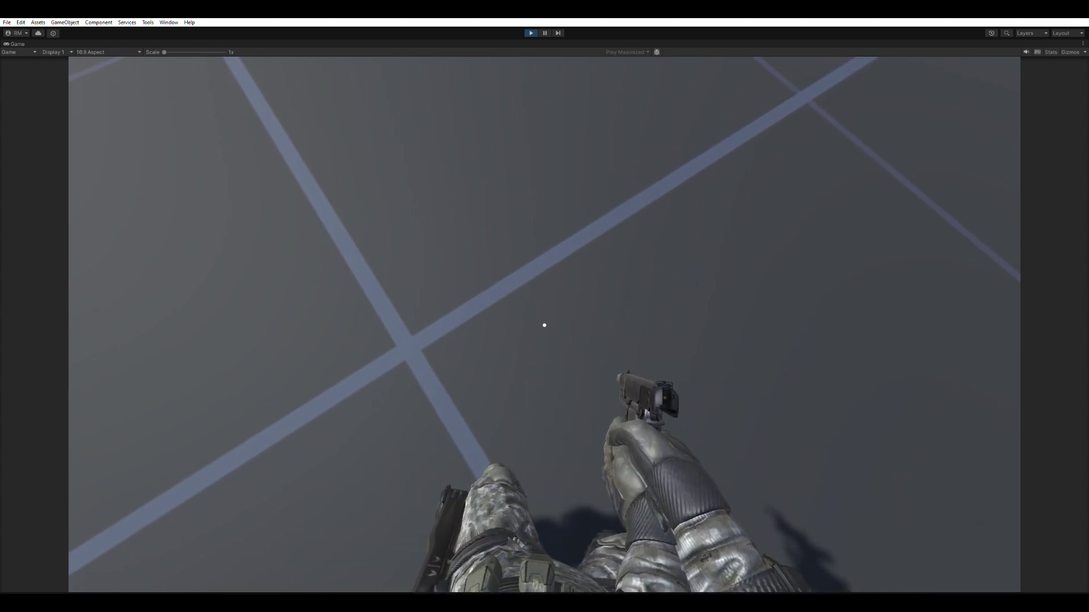
{"action": "key", "text": "r"}
{"action": "key", "text": "w"}
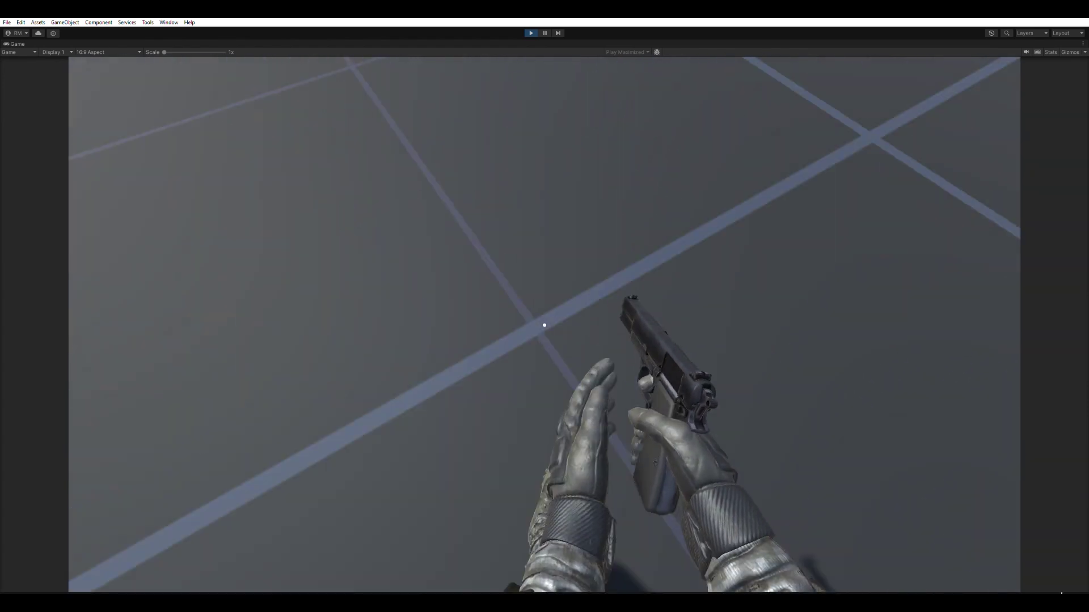
{"action": "key", "text": "w"}
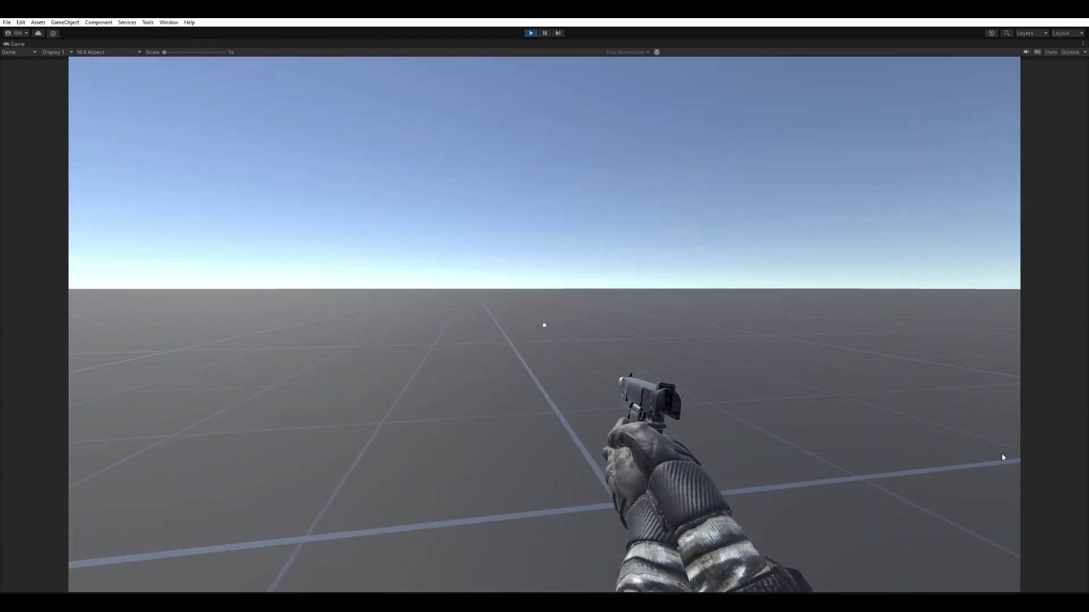
{"action": "key", "text": "r"}
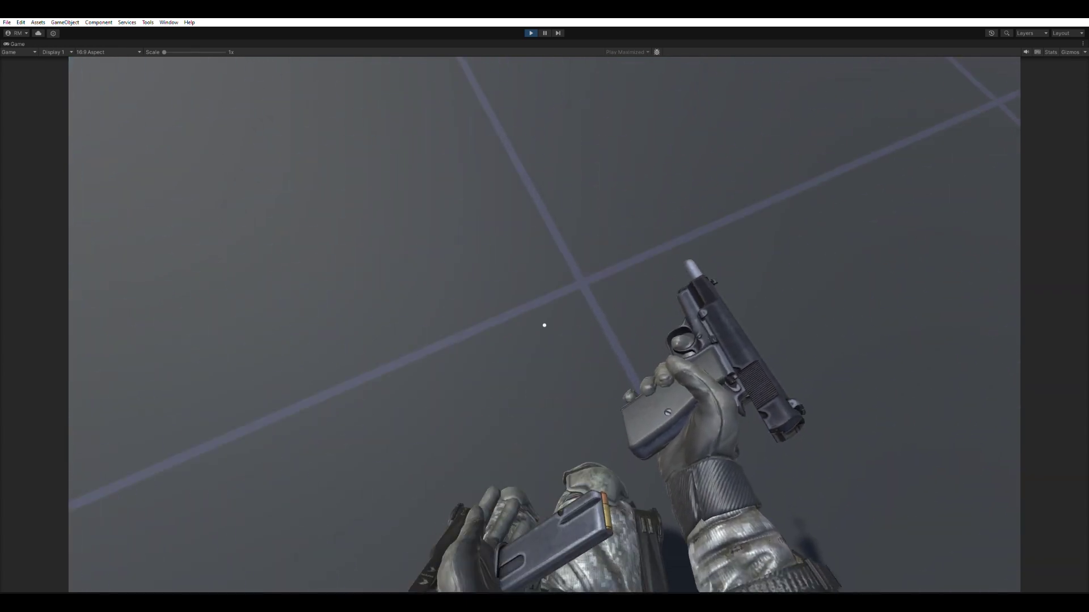